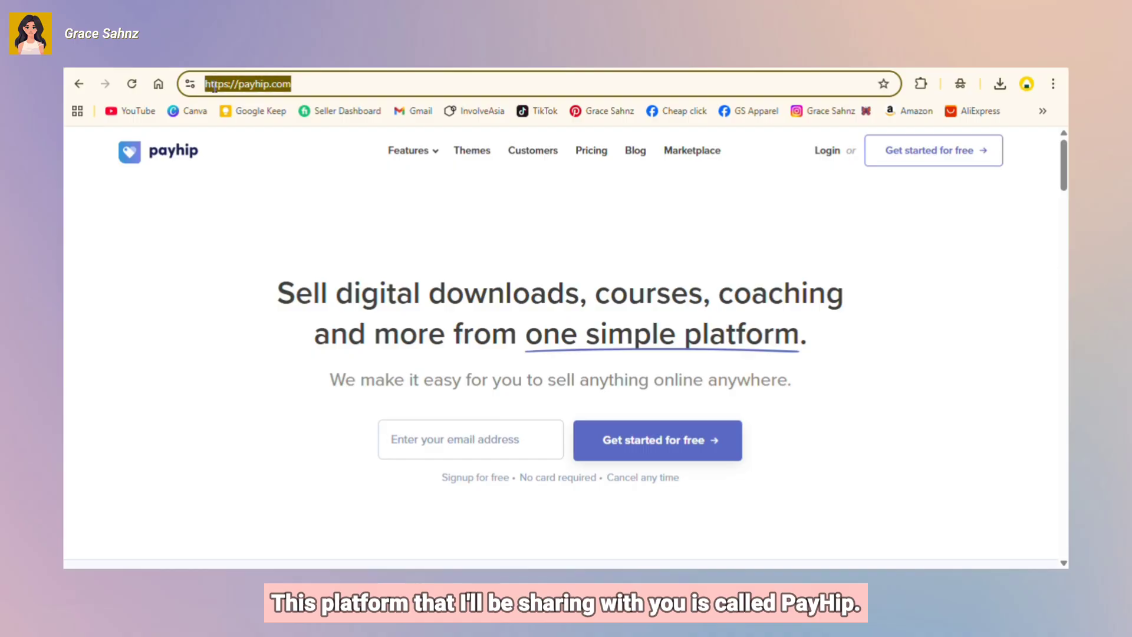
Step: Start signup with the seller's email address and enter the first and last name
{"action": "left_click", "coordinate": [341, 87]}
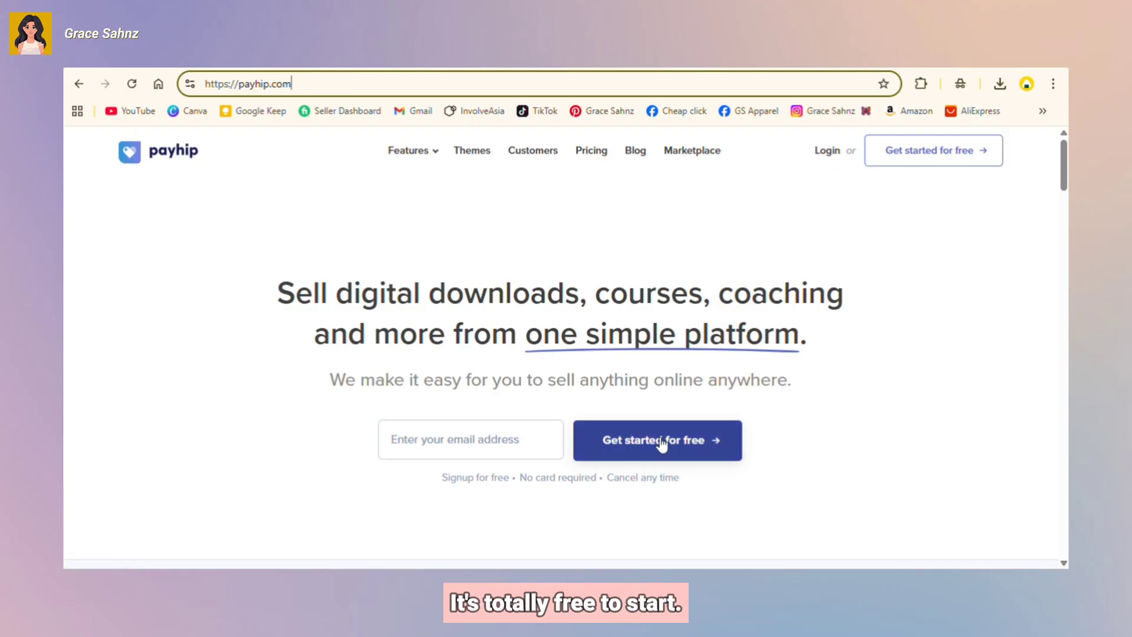
{"action": "left_click", "coordinate": [482, 439]}
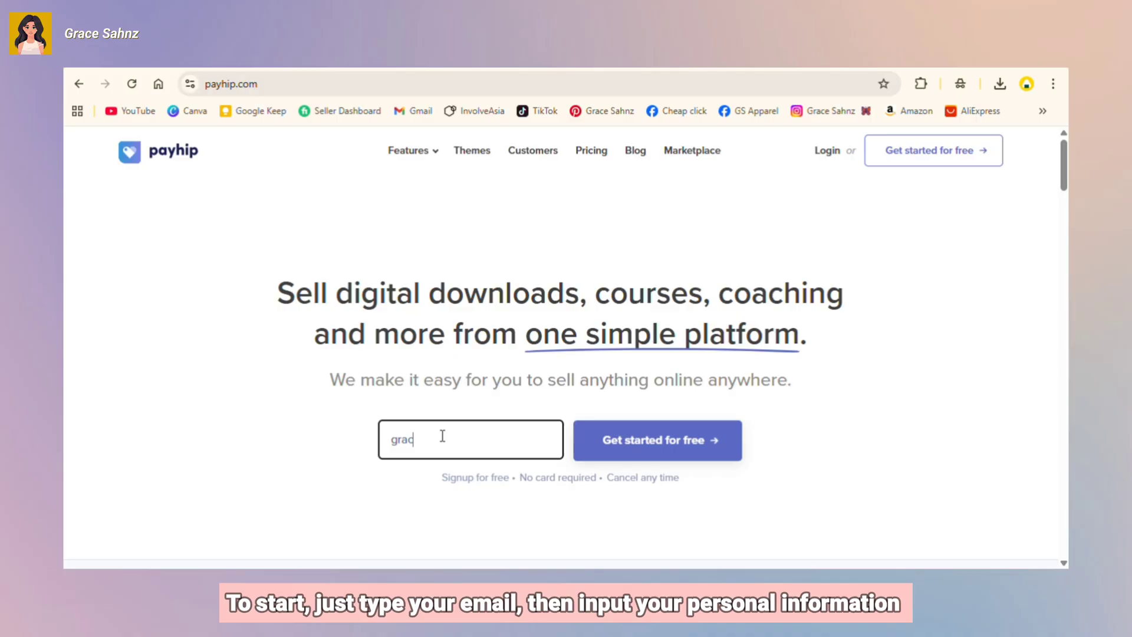
{"action": "key", "text": "Return"}
{"action": "left_click", "coordinate": [441, 375]}
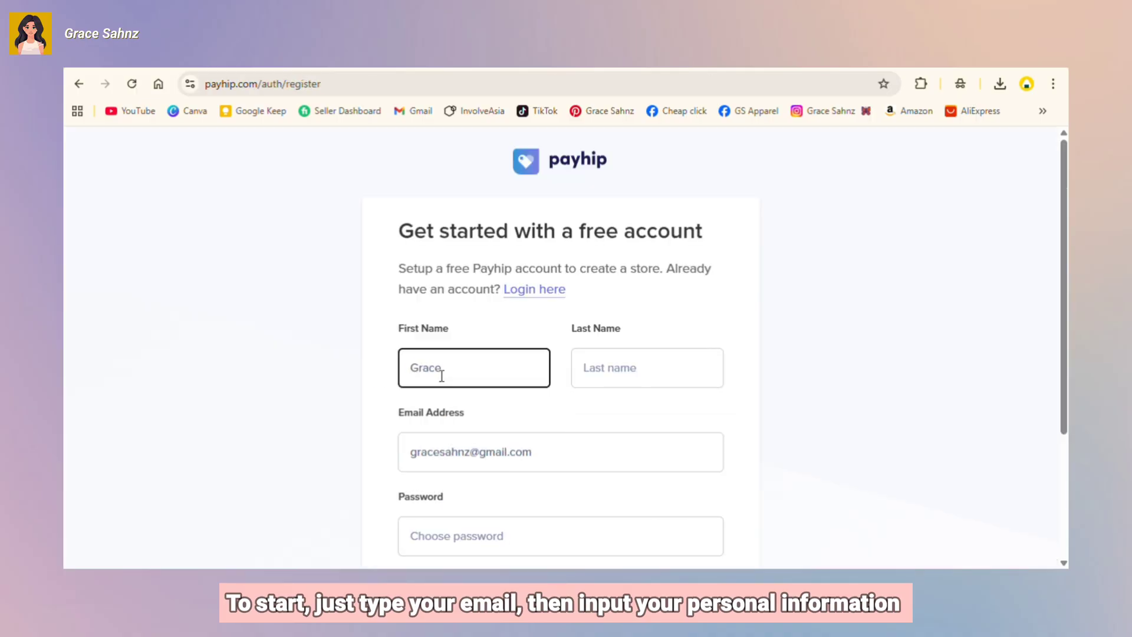
{"action": "left_click", "coordinate": [624, 369]}
Step: Set the account password and enter the seller's name as the store name
{"action": "scroll", "coordinate": [538, 361], "scroll_direction": "down", "scroll_amount": 1}
{"action": "left_click", "coordinate": [536, 462]}
{"action": "left_click", "coordinate": [635, 412]}
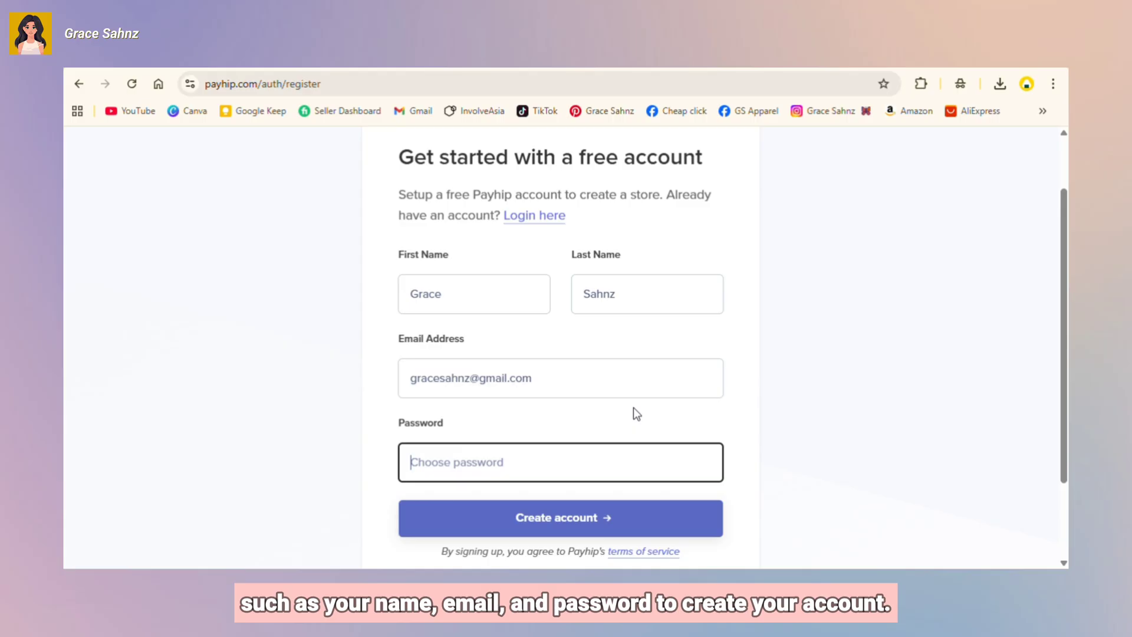
{"action": "type", "text": "•"}
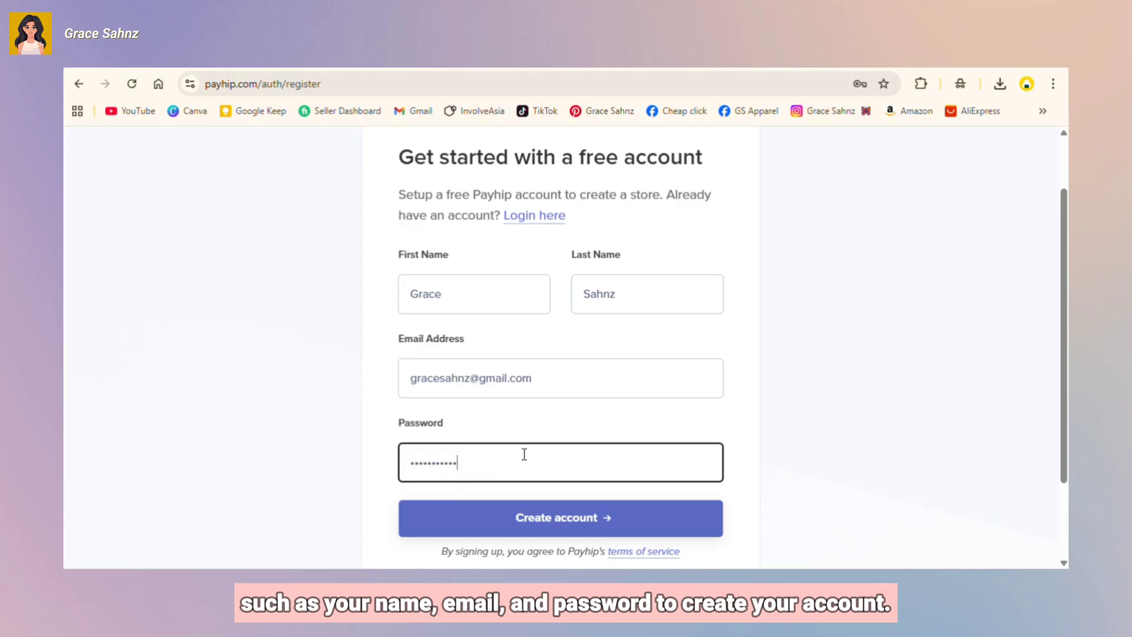
{"action": "type", "text": "••••"}
{"action": "left_click", "coordinate": [560, 524]}
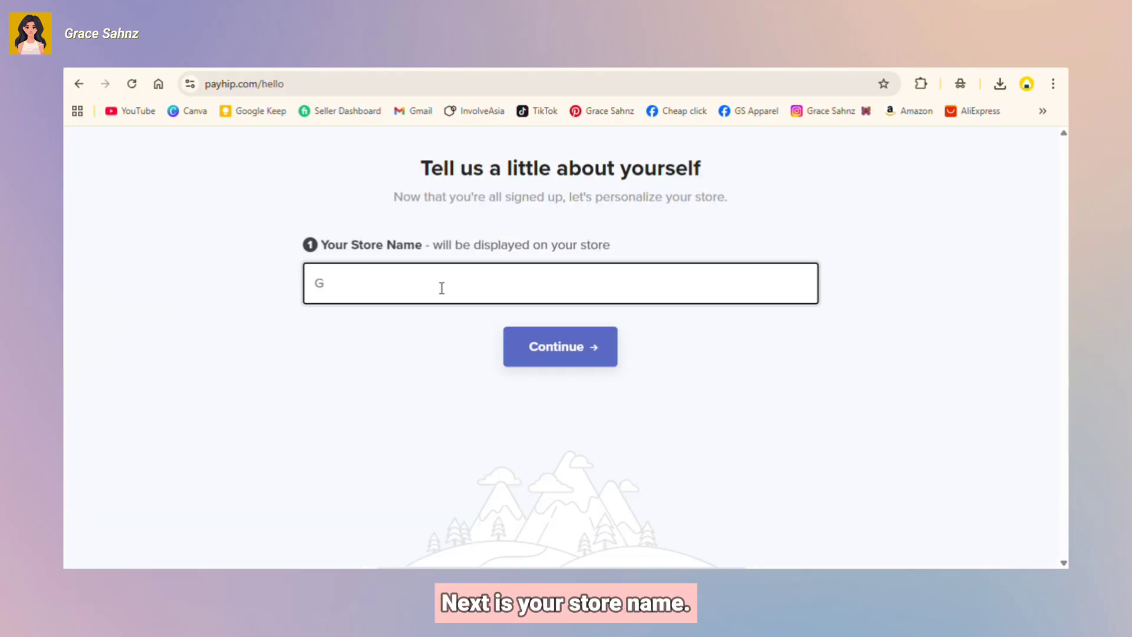
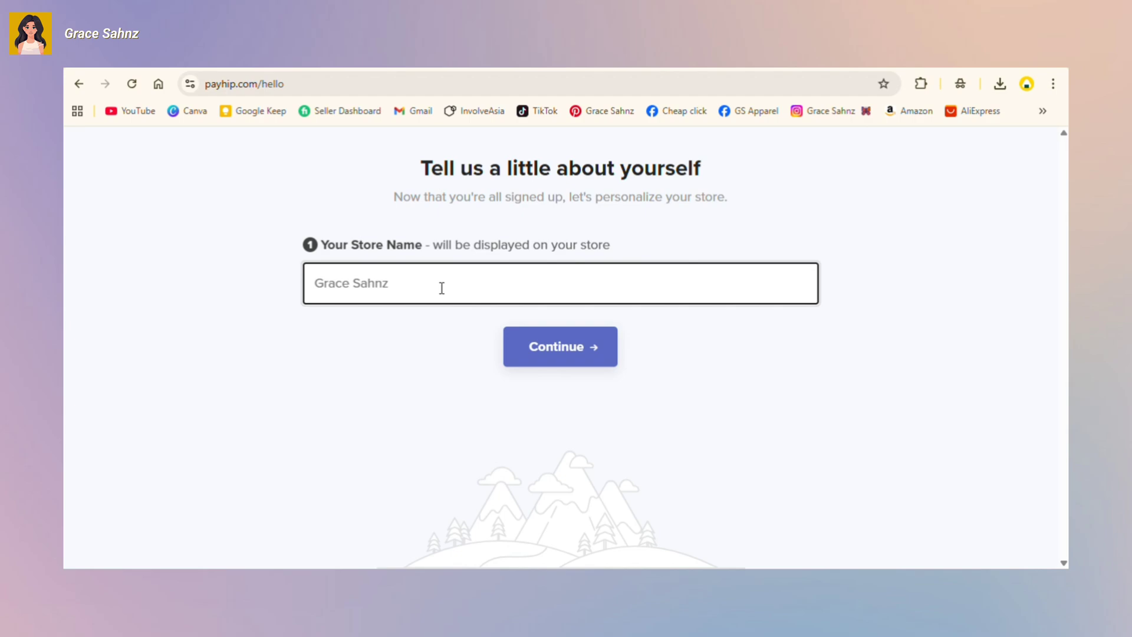
{"action": "left_click", "coordinate": [593, 344]}
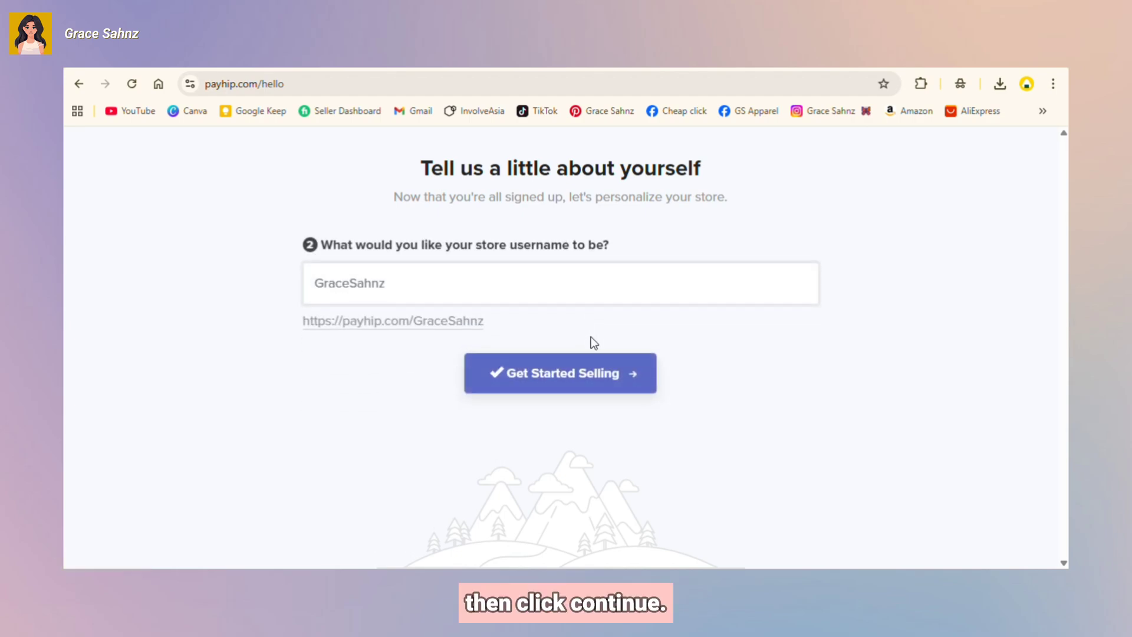
Step: Confirm the suggested store username, open the store design task, and begin adding the first product
{"action": "left_click", "coordinate": [559, 379]}
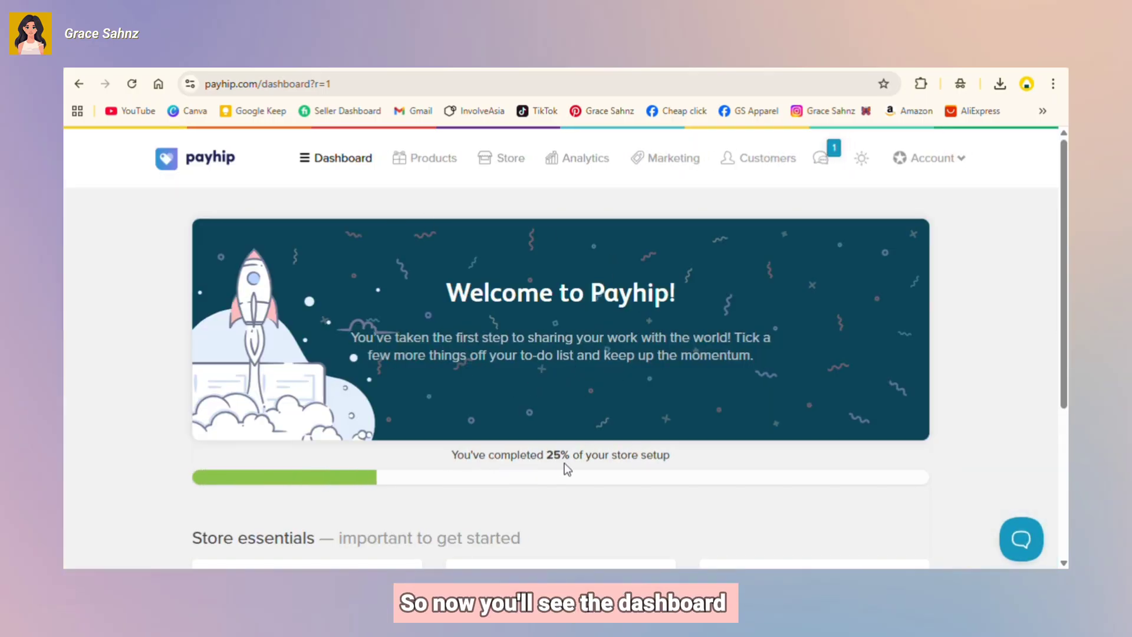
{"action": "scroll", "coordinate": [760, 421], "scroll_direction": "down", "scroll_amount": 4}
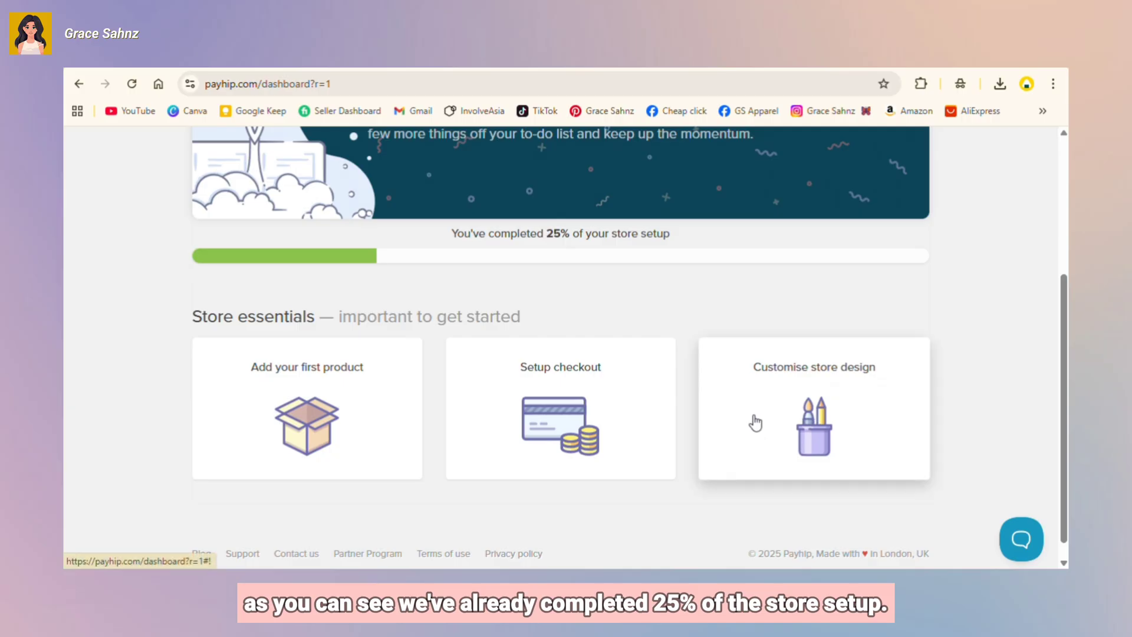
{"action": "left_click", "coordinate": [801, 412]}
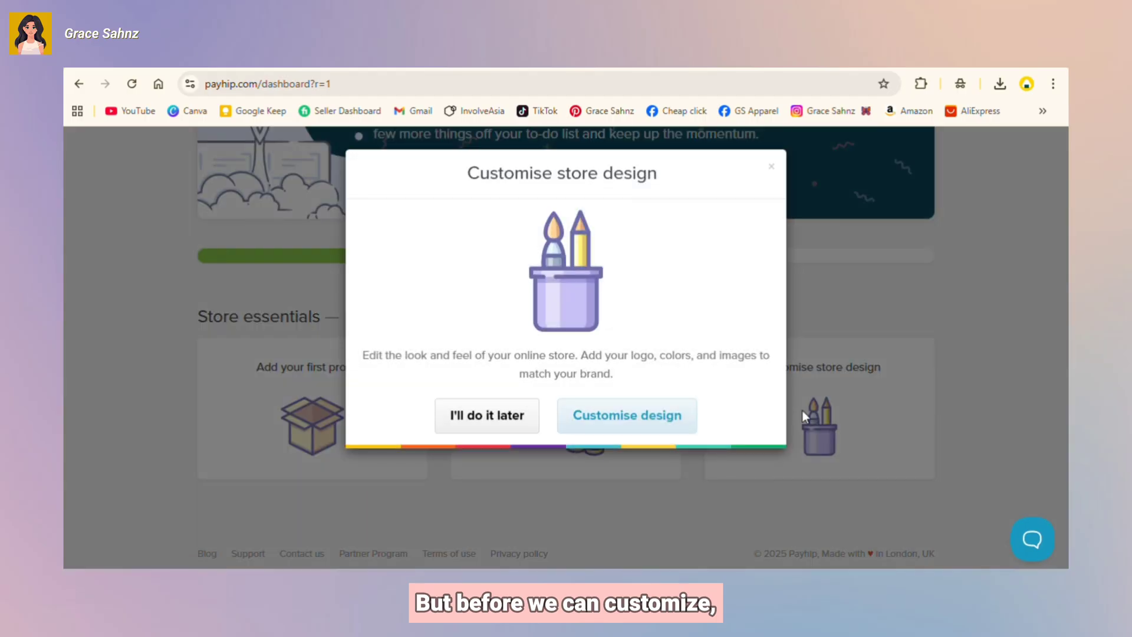
{"action": "left_click", "coordinate": [661, 414]}
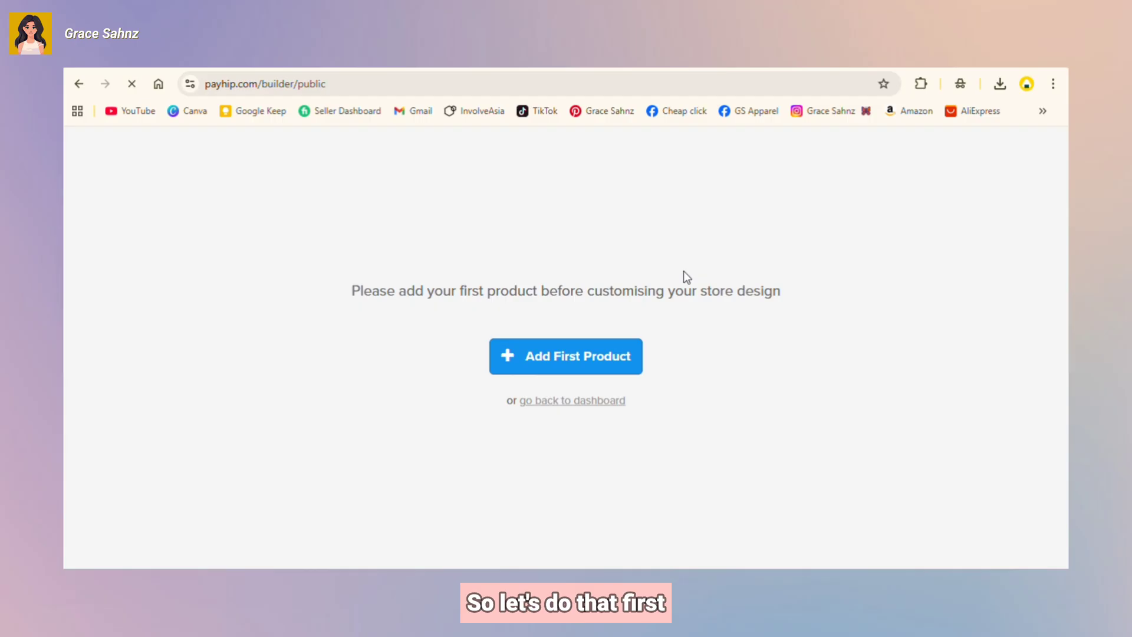
{"action": "left_click", "coordinate": [567, 356]}
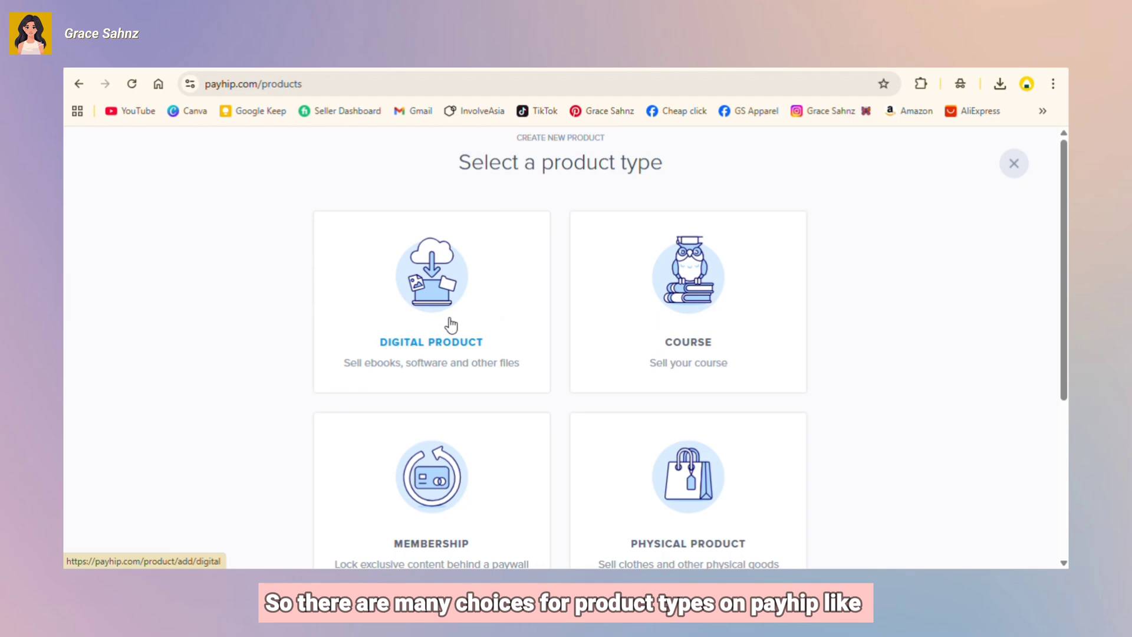
{"action": "scroll", "coordinate": [585, 311], "scroll_direction": "down", "scroll_amount": 3}
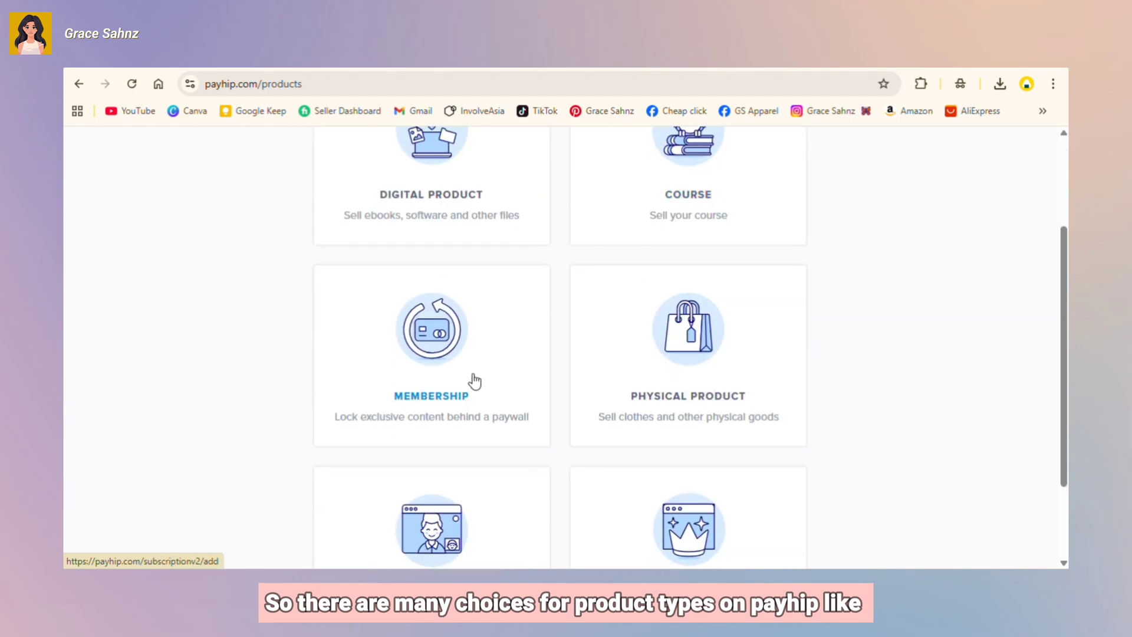
{"action": "scroll", "coordinate": [639, 392], "scroll_direction": "down", "scroll_amount": 2}
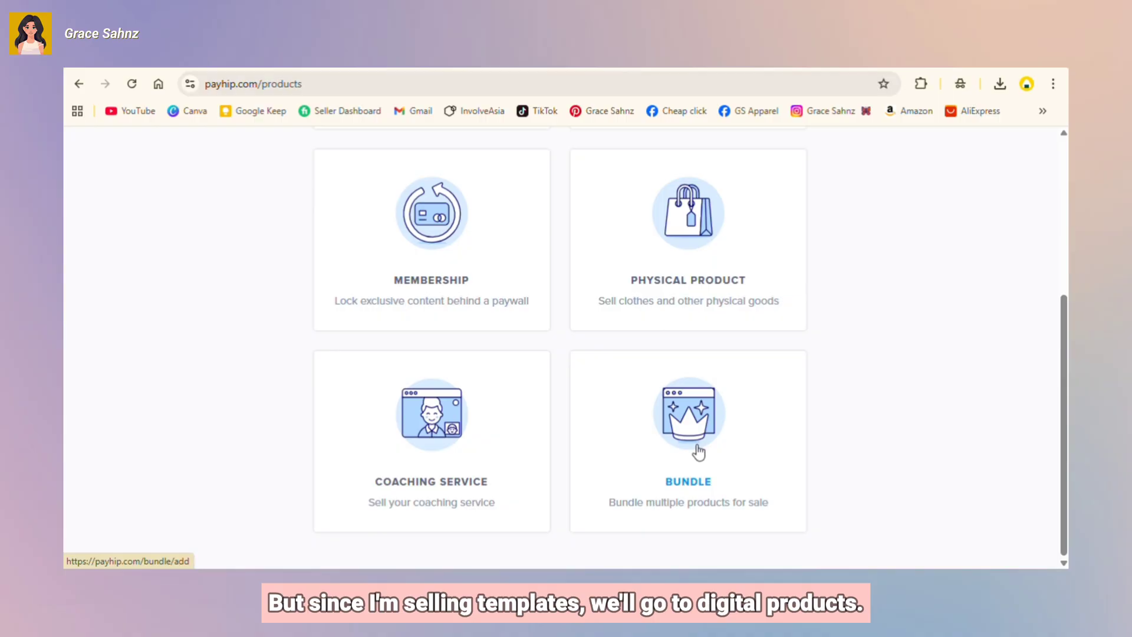
{"action": "scroll", "coordinate": [698, 451], "scroll_direction": "up", "scroll_amount": 4}
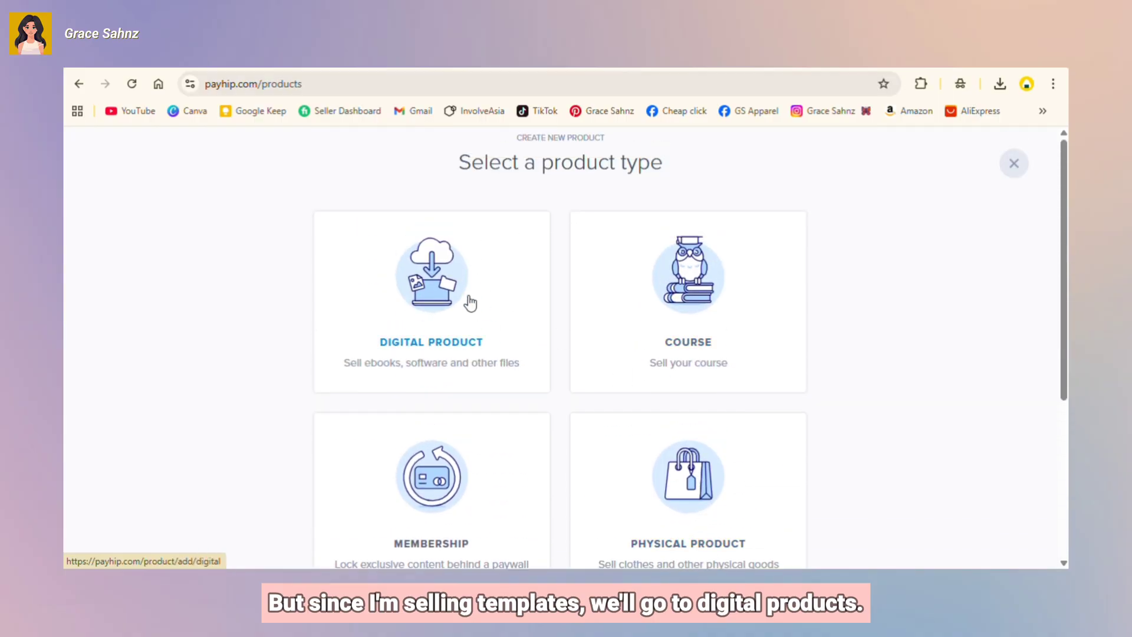
Step: Choose Digital product and upload the Instagram Scrapbook Carousel PDF from the WORK NOW folder
{"action": "left_click", "coordinate": [439, 299]}
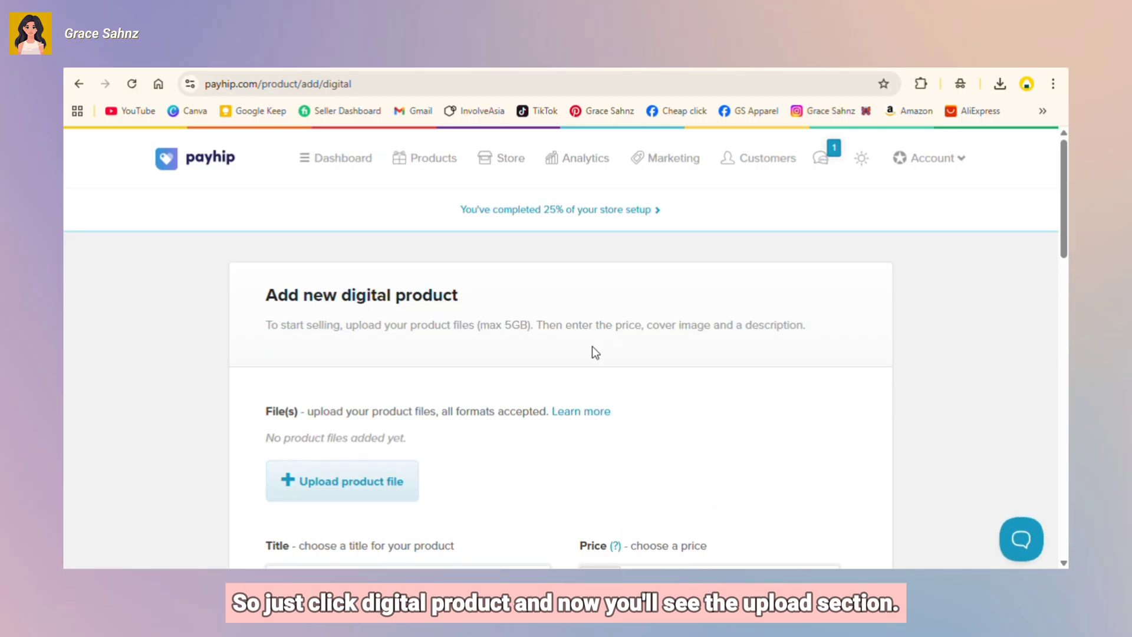
{"action": "scroll", "coordinate": [626, 342], "scroll_direction": "down", "scroll_amount": 3}
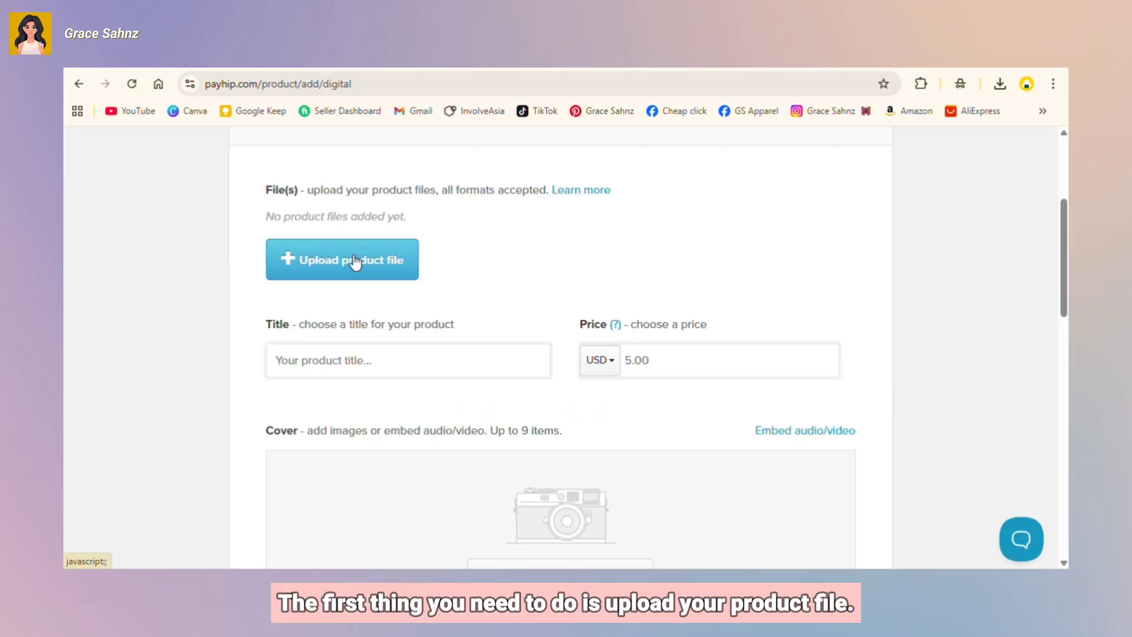
{"action": "scroll", "coordinate": [352, 259], "scroll_direction": "up", "scroll_amount": 1}
{"action": "left_click", "coordinate": [340, 328]}
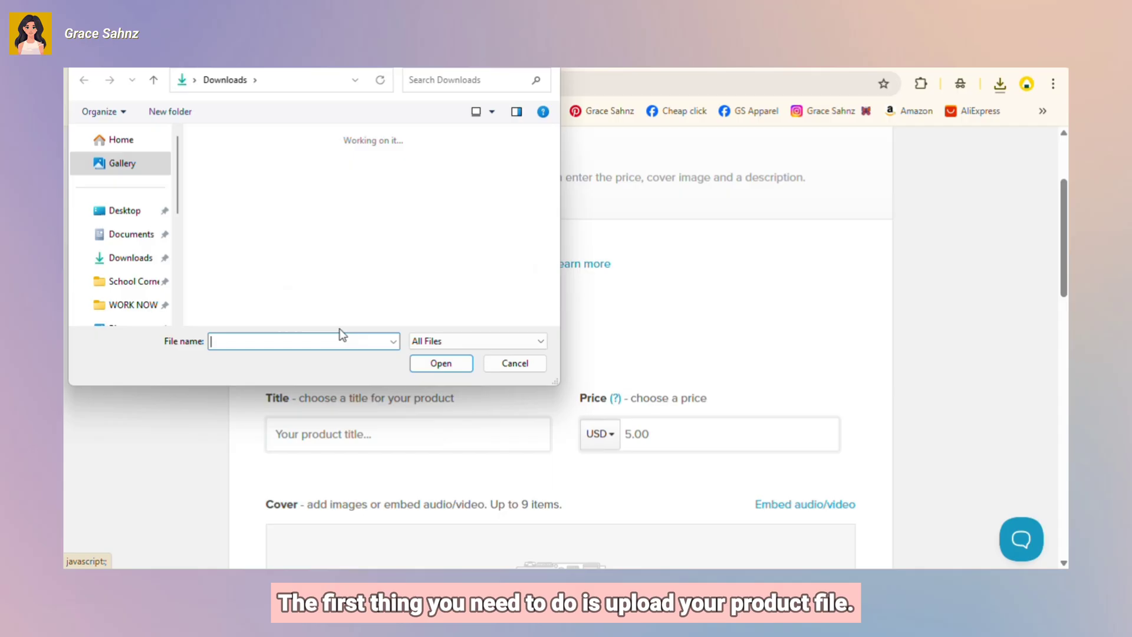
{"action": "left_click", "coordinate": [132, 304]}
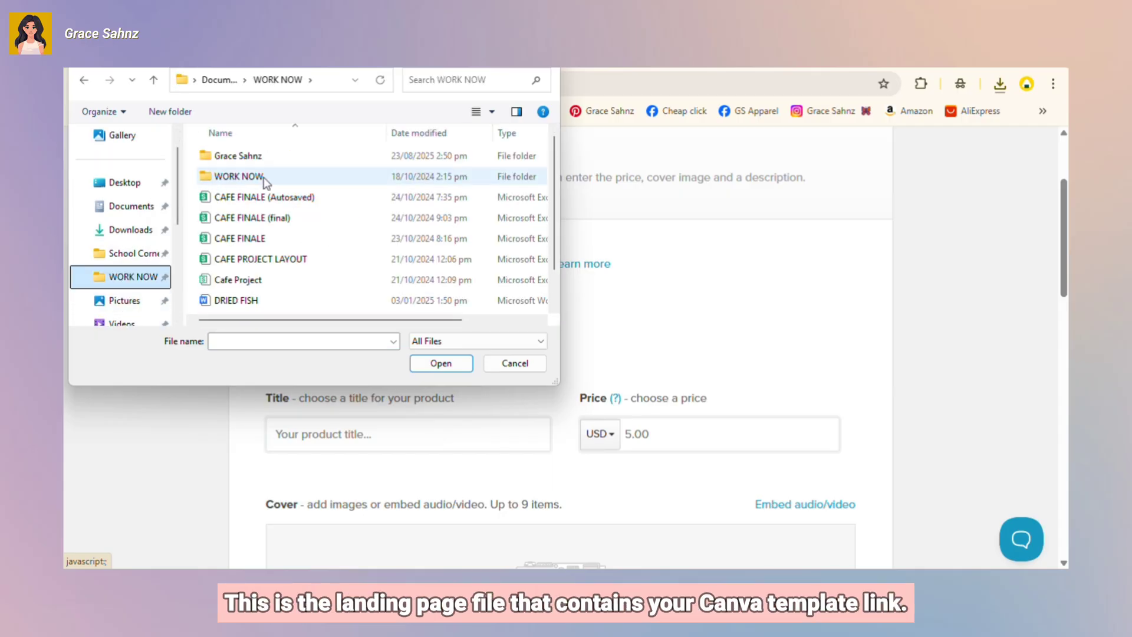
{"action": "double_click", "coordinate": [262, 156]}
{"action": "left_click", "coordinate": [263, 156]}
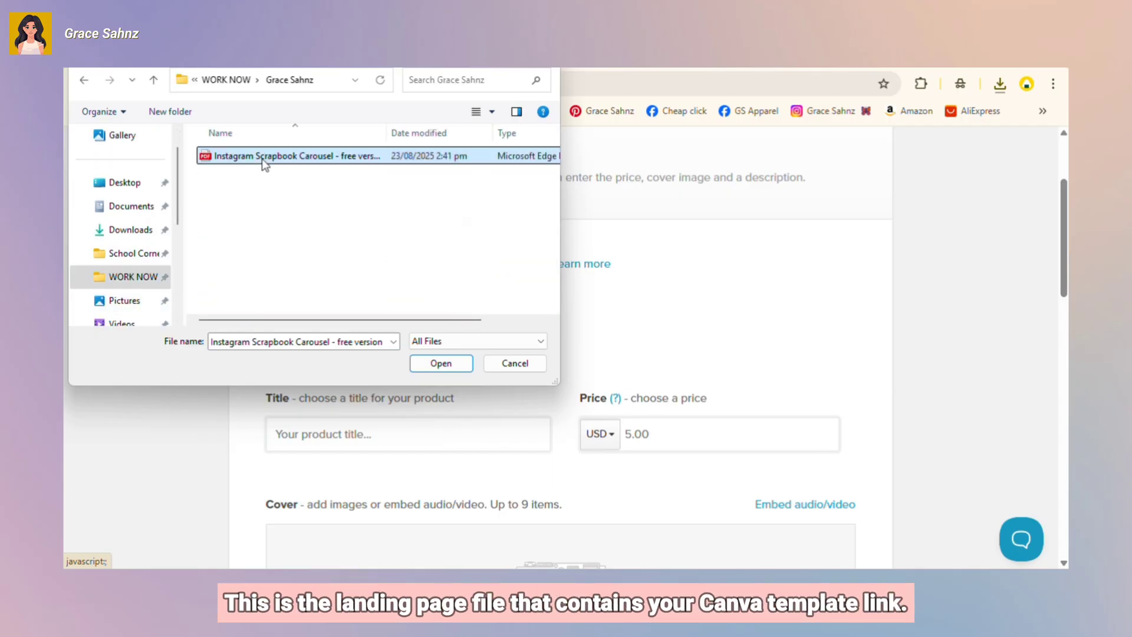
{"action": "left_click", "coordinate": [449, 367]}
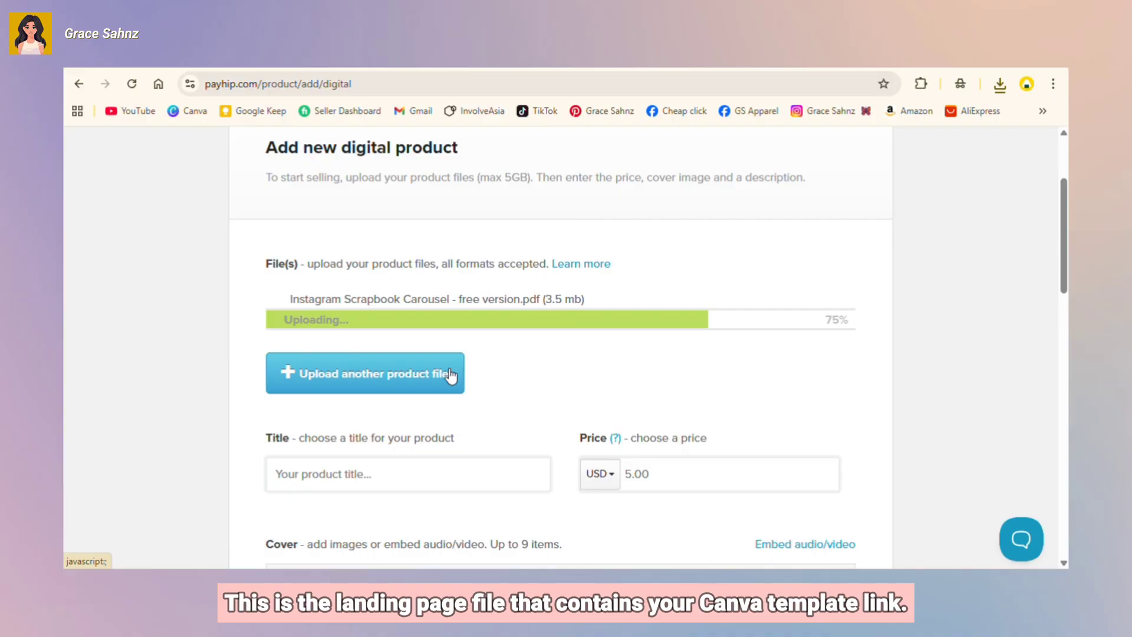
{"action": "scroll", "coordinate": [702, 398], "scroll_direction": "down", "scroll_amount": 3}
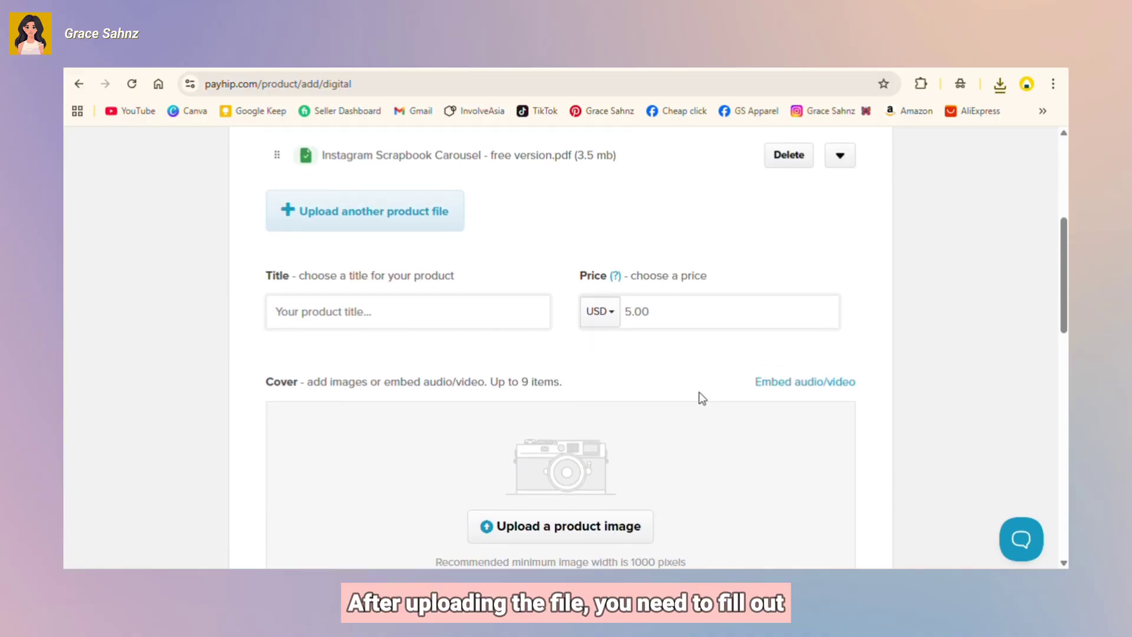
Step: Paste in the product title and set the price to USD 1.00
{"action": "left_click", "coordinate": [458, 318]}
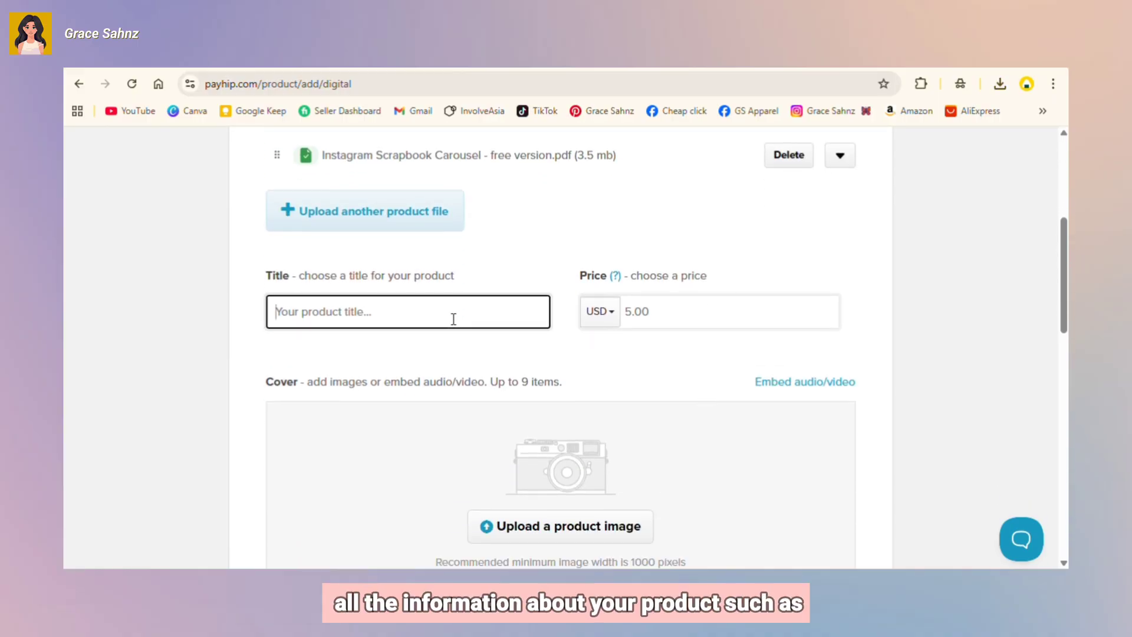
{"action": "right_click", "coordinate": [424, 312]}
{"action": "left_click", "coordinate": [456, 368]}
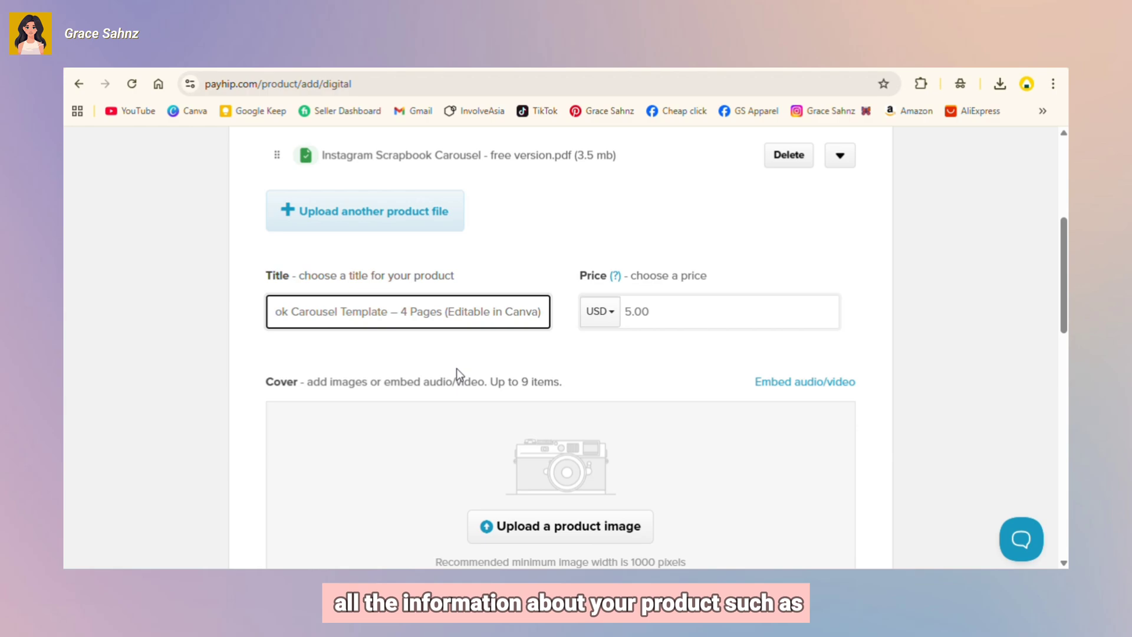
{"action": "left_click", "coordinate": [611, 311]}
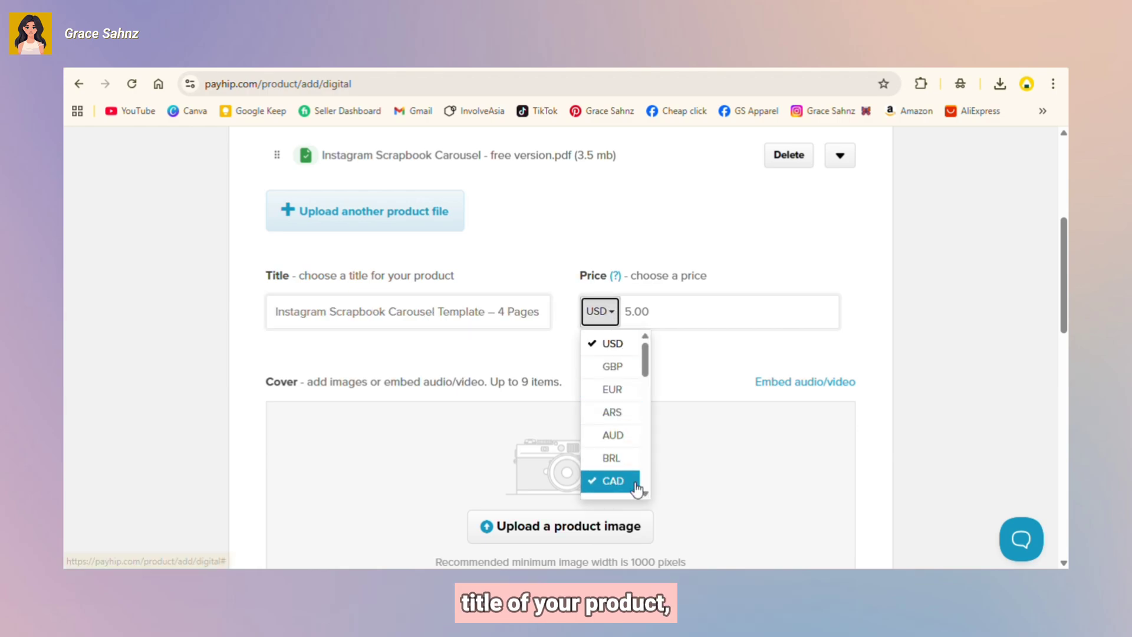
{"action": "scroll", "coordinate": [628, 468], "scroll_direction": "down", "scroll_amount": 8}
{"action": "scroll", "coordinate": [631, 466], "scroll_direction": "down", "scroll_amount": 2}
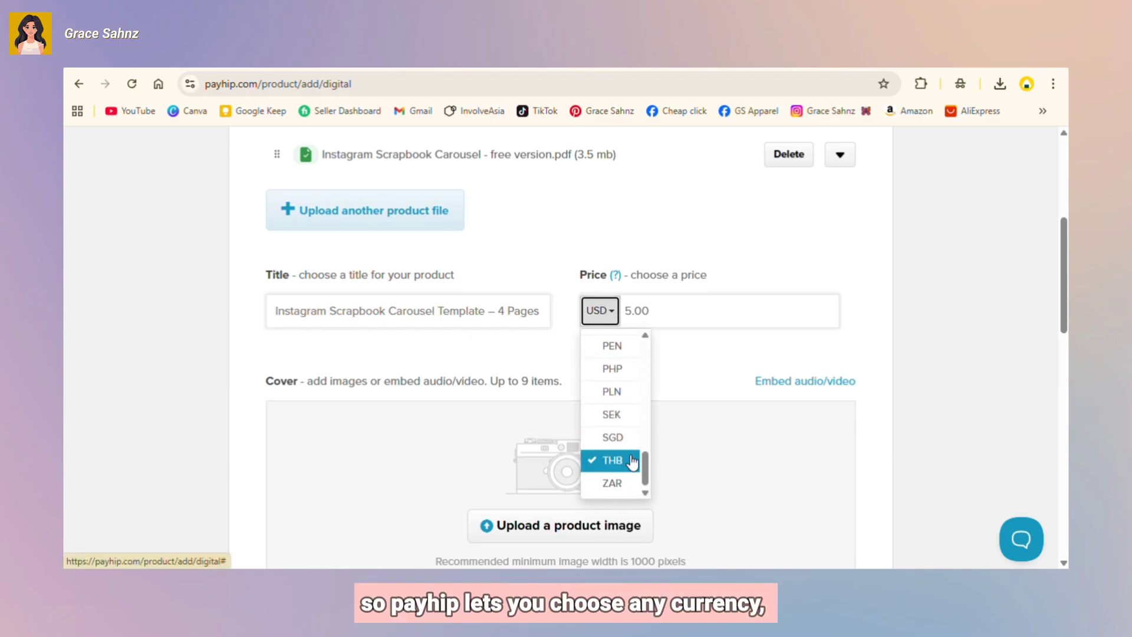
{"action": "scroll", "coordinate": [632, 384], "scroll_direction": "up", "scroll_amount": 1}
{"action": "left_click", "coordinate": [632, 386]}
{"action": "key", "text": "BackSpace"}
{"action": "type", "text": "1"}
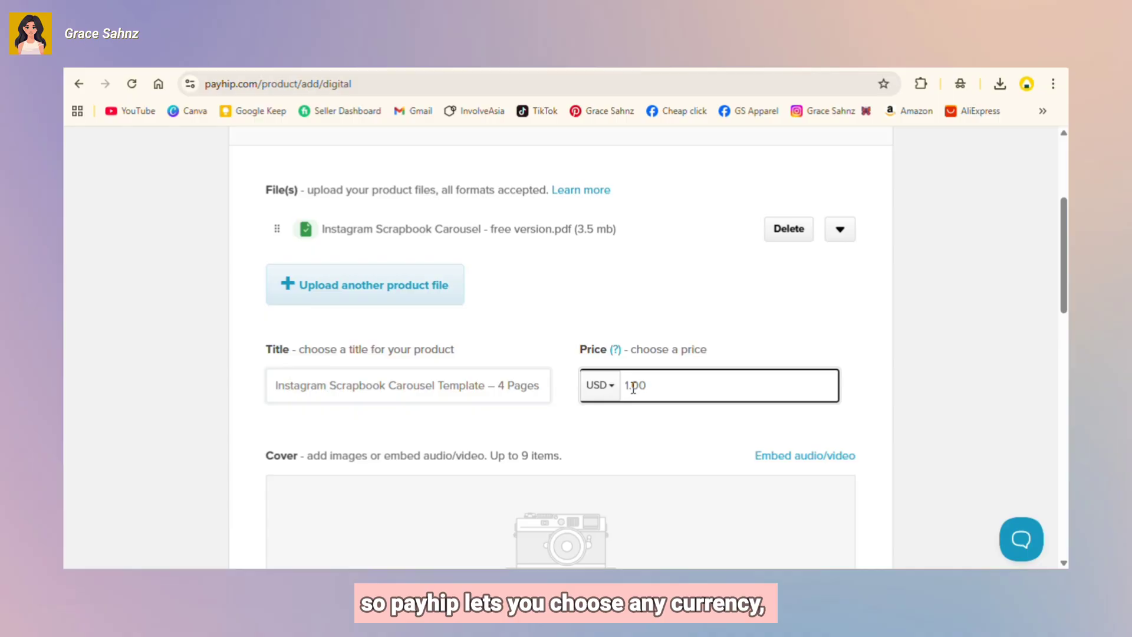
{"action": "scroll", "coordinate": [793, 395], "scroll_direction": "down", "scroll_amount": 1}
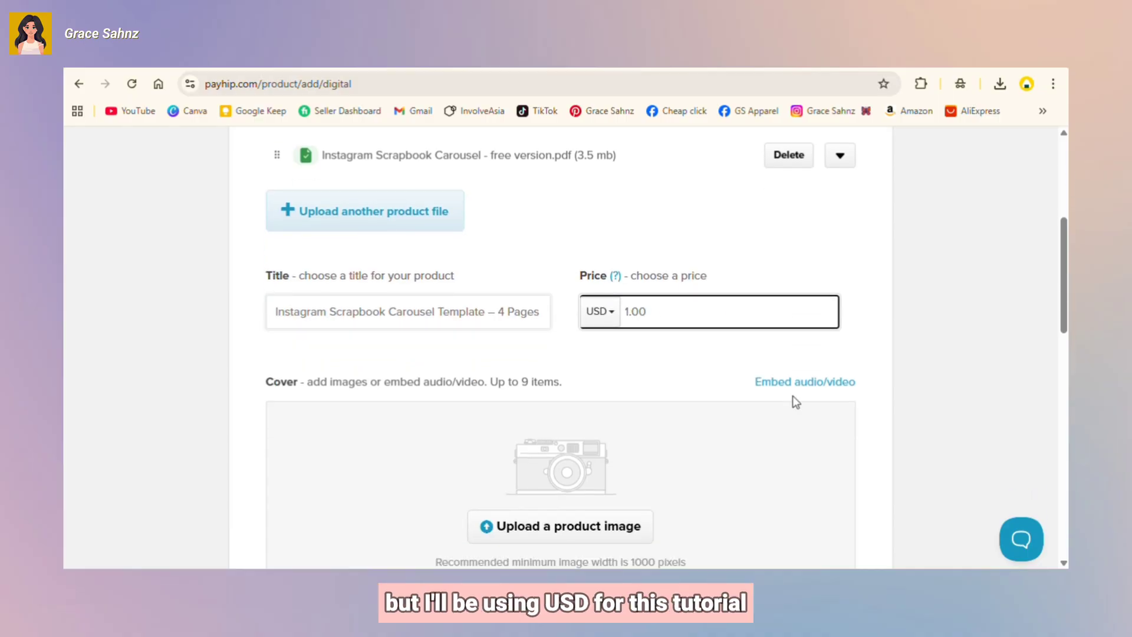
Step: Upload the 'Payhip cover template' image from Downloads as the product's cover picture
{"action": "left_click", "coordinate": [792, 395]}
{"action": "scroll", "coordinate": [761, 492], "scroll_direction": "down", "scroll_amount": 2}
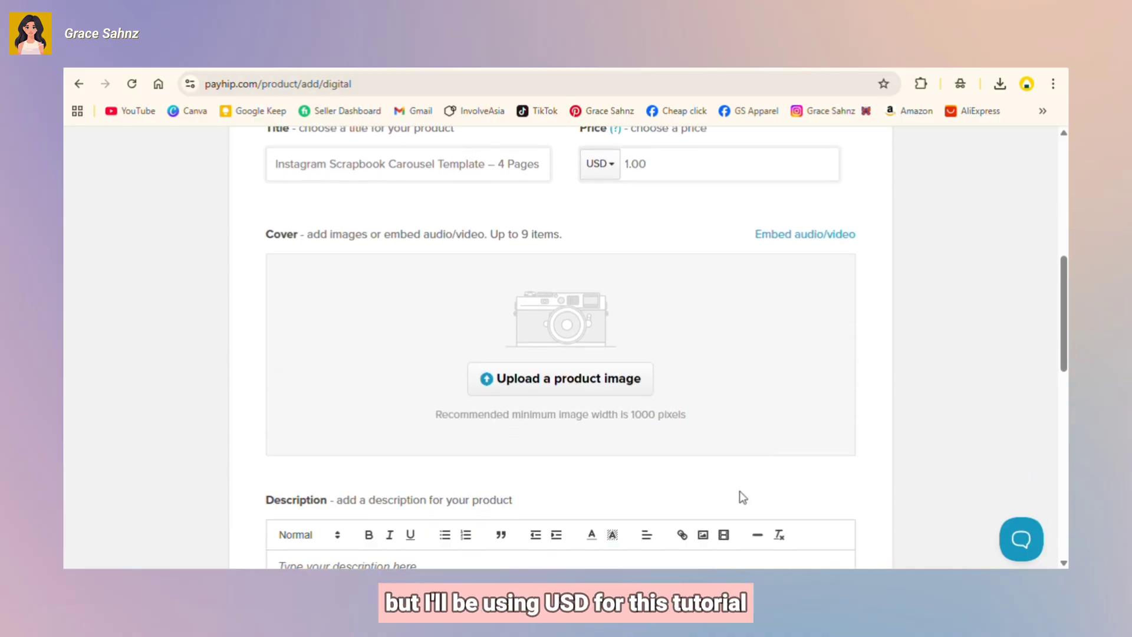
{"action": "left_click", "coordinate": [604, 374]}
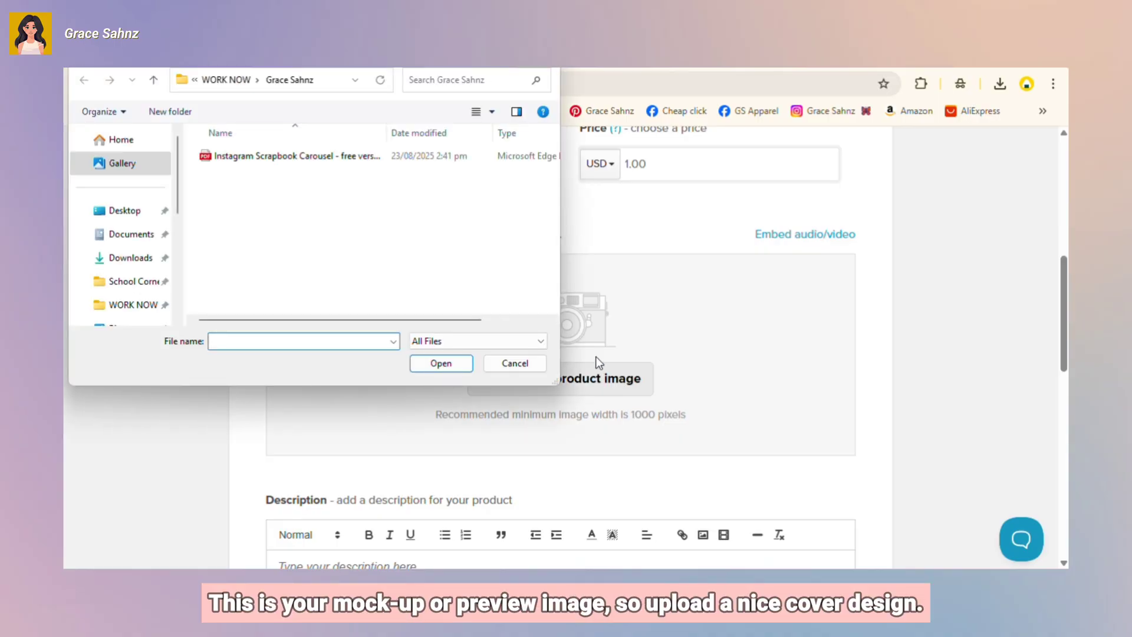
{"action": "left_click", "coordinate": [129, 261]}
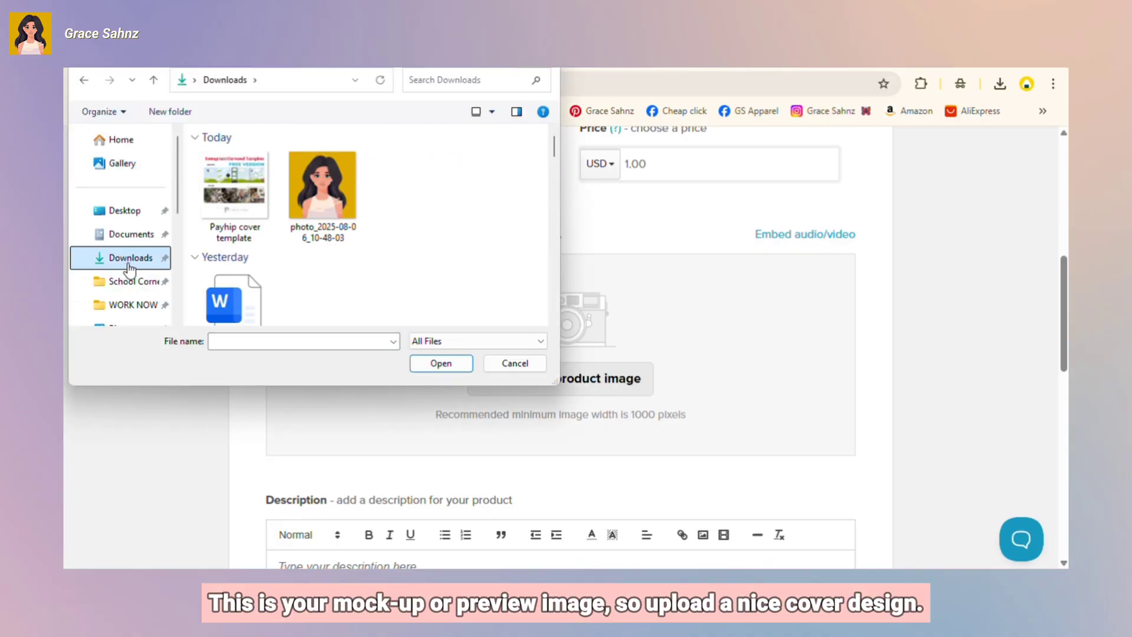
{"action": "left_click", "coordinate": [234, 189]}
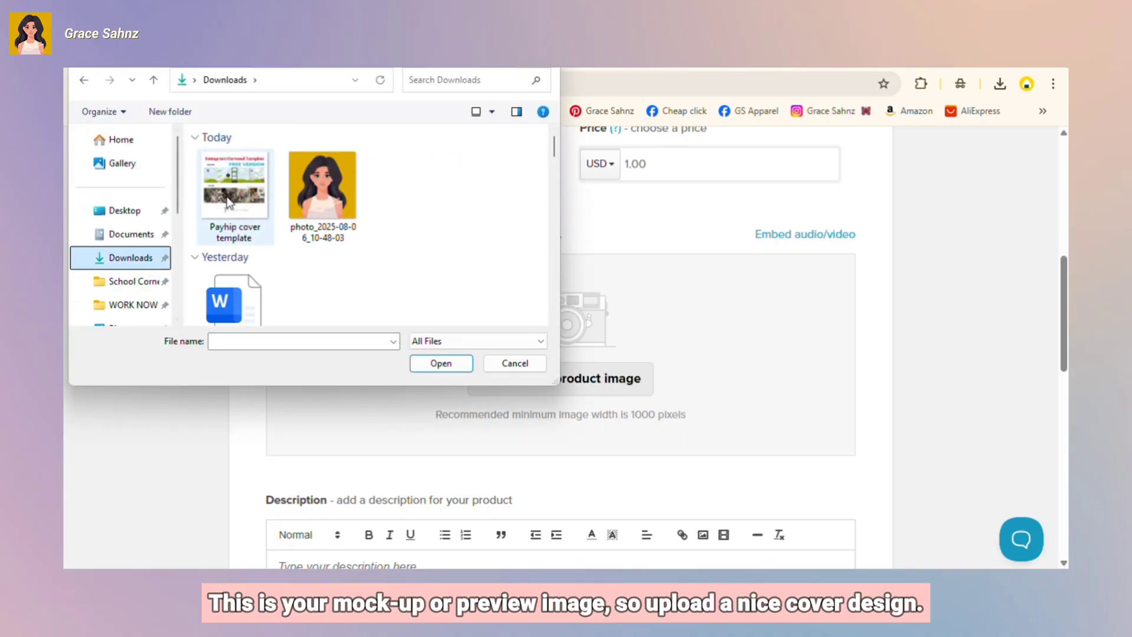
{"action": "left_click", "coordinate": [432, 362]}
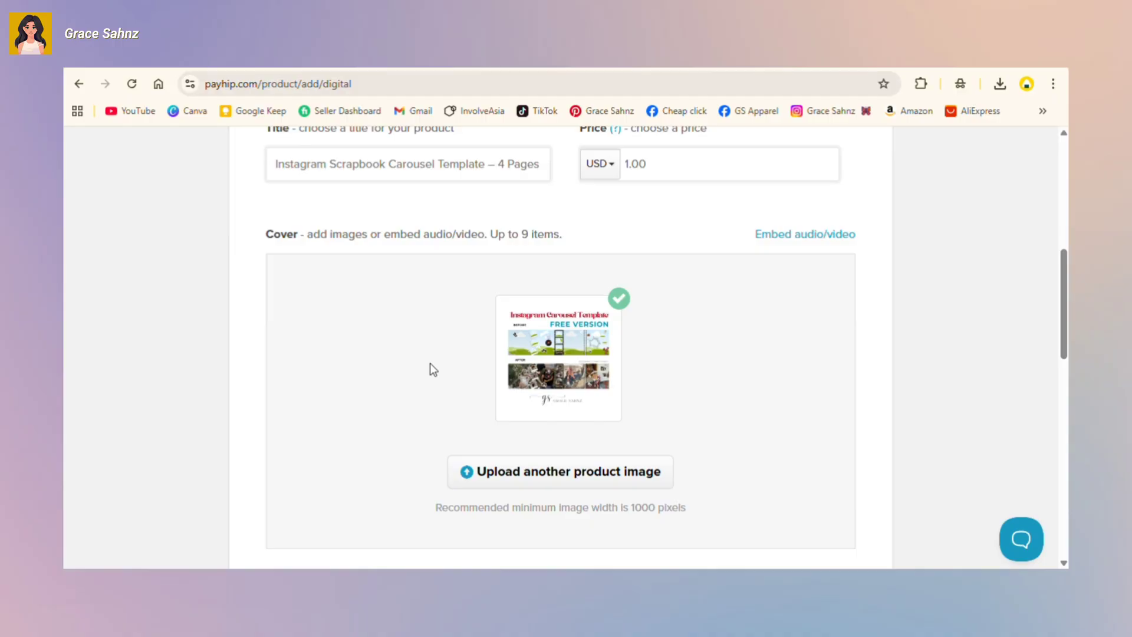
Step: Paste the prepared description and add blank lines before 'No design skills needed' and 'For questions'
{"action": "scroll", "coordinate": [694, 414], "scroll_direction": "down", "scroll_amount": 7}
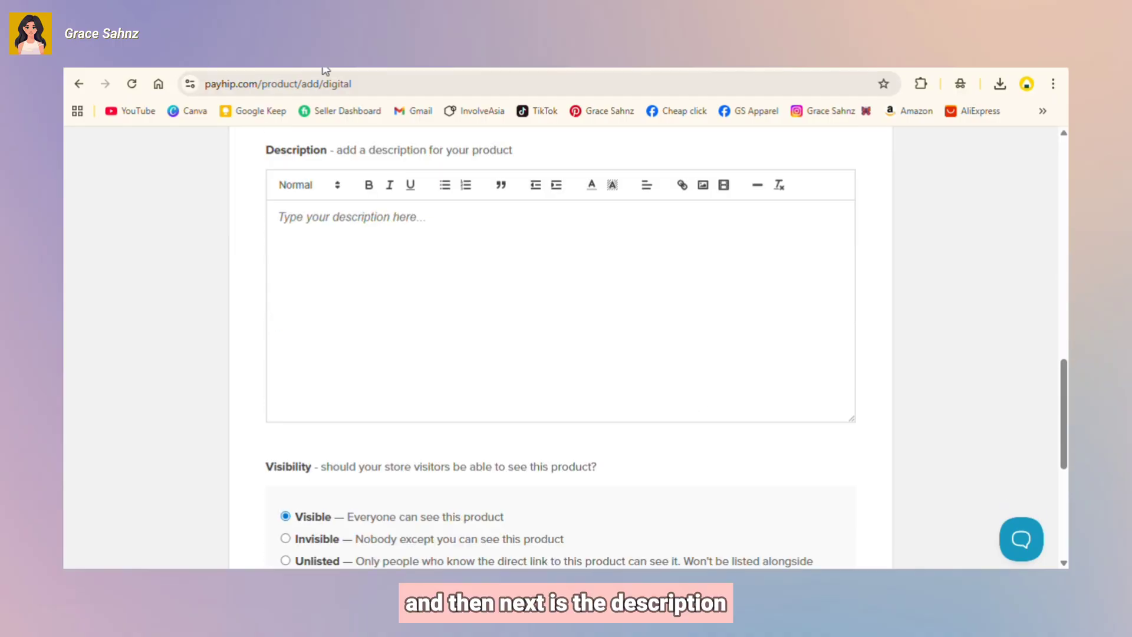
{"action": "left_click", "coordinate": [381, 228]}
{"action": "right_click", "coordinate": [382, 229]}
{"action": "left_click", "coordinate": [444, 373]}
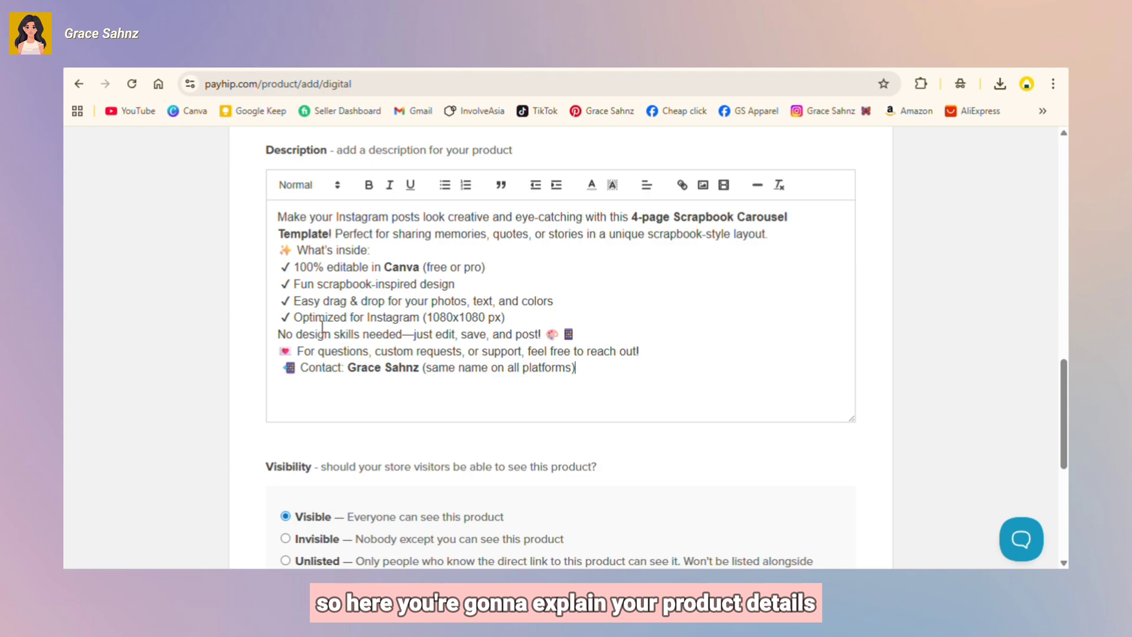
{"action": "left_click", "coordinate": [279, 334]}
{"action": "key", "text": "Return"}
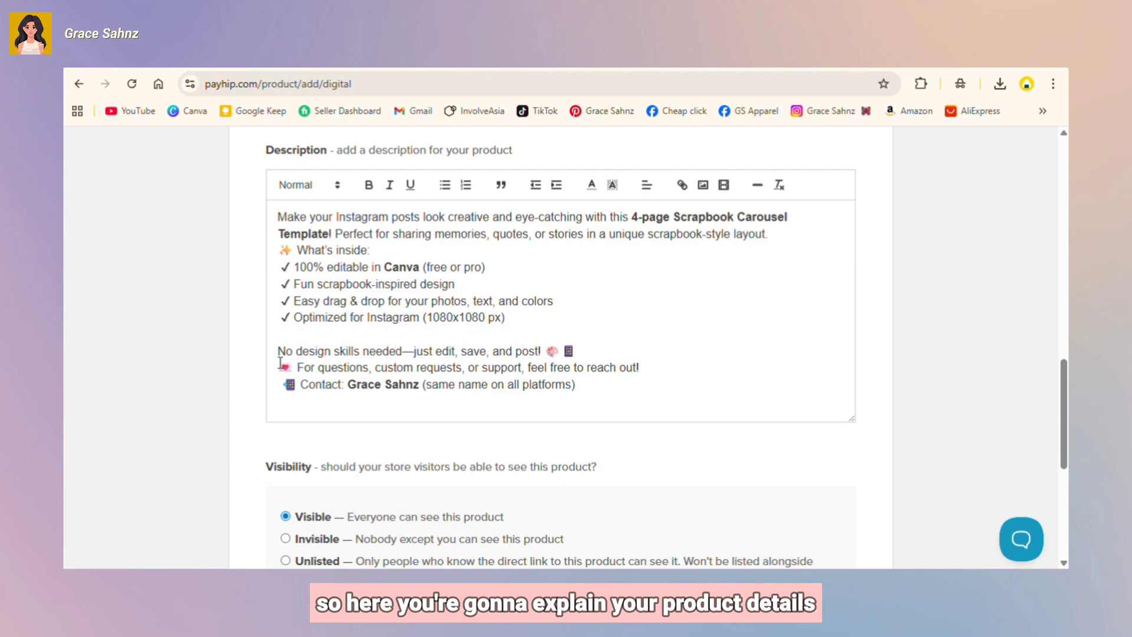
{"action": "left_click", "coordinate": [280, 366]}
{"action": "key", "text": "Return"}
{"action": "scroll", "coordinate": [281, 370], "scroll_direction": "down", "scroll_amount": 2}
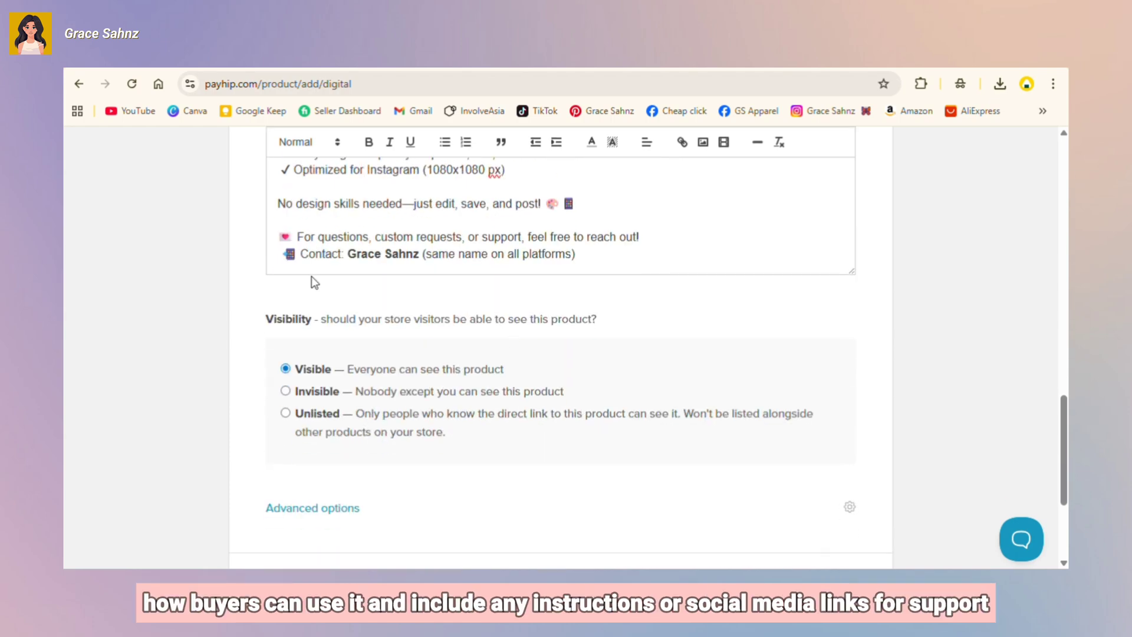
Step: Change the Contact line to Instagram, TikTok, Facebook and the image size to 1080x1350 px
{"action": "left_click", "coordinate": [573, 256]}
{"action": "key", "text": "ctrl+BackSpace"}
{"action": "key", "text": "ctrl+BackSpace"}
{"action": "key", "text": "ctrl+BackSpace"}
{"action": "key", "text": "BackSpace"}
{"action": "key", "text": "BackSpace"}
{"action": "key", "text": "BackSpace"}
{"action": "key", "text": "BackSpace"}
{"action": "key", "text": "BackSpace"}
{"action": "key", "text": "BackSpace"}
{"action": "key", "text": "BackSpace"}
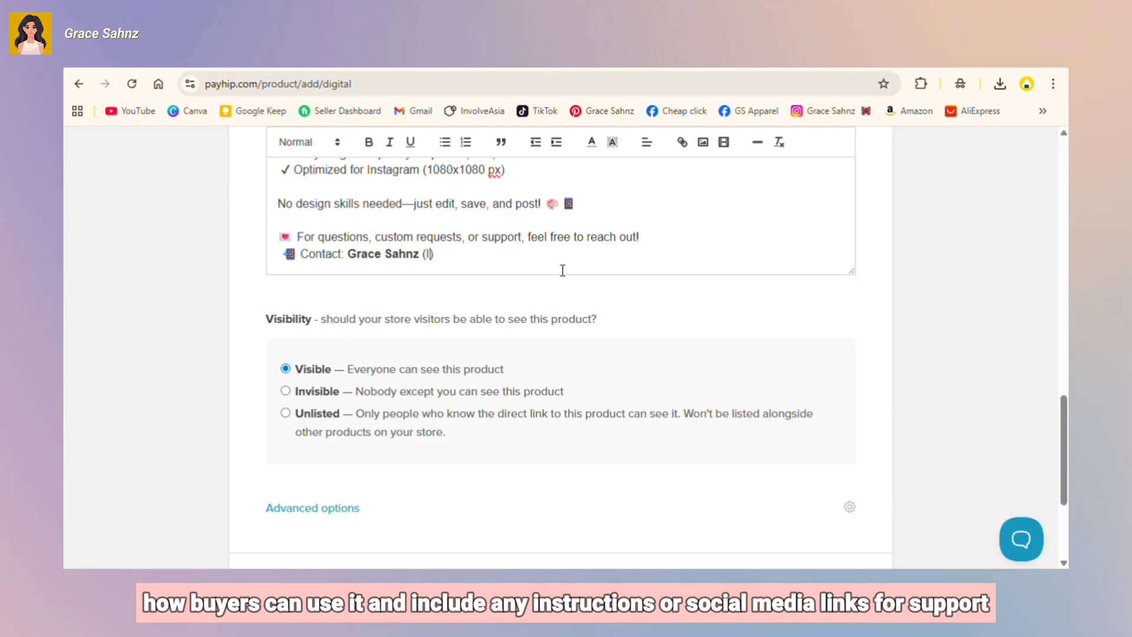
{"action": "type", "text": "Instagram"}
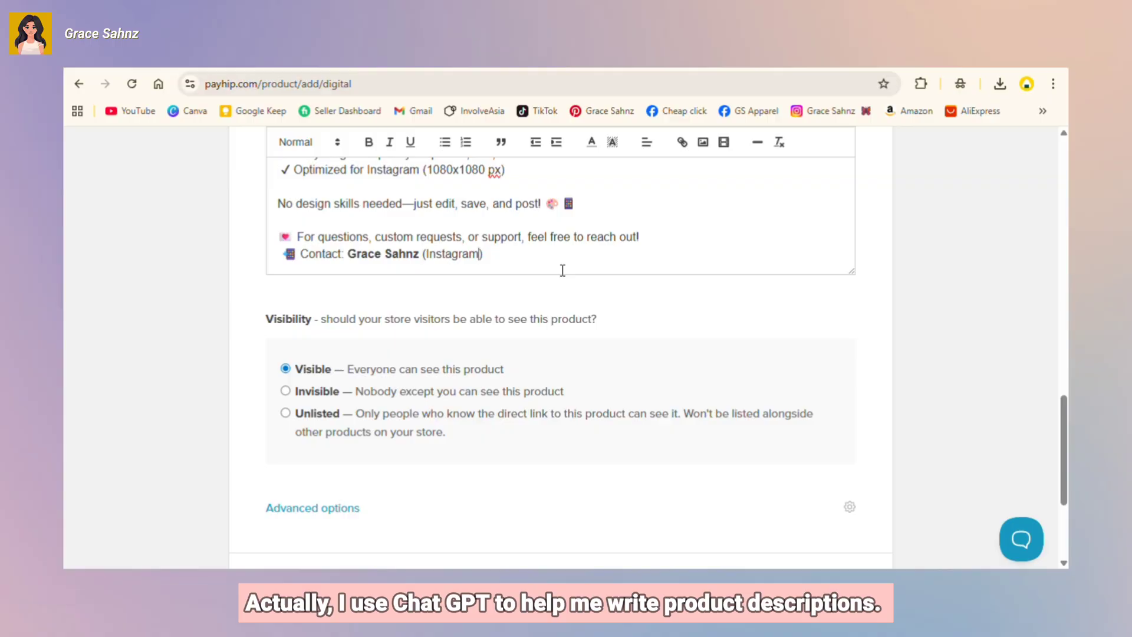
{"action": "type", "text": ", TikTOK, Face"}
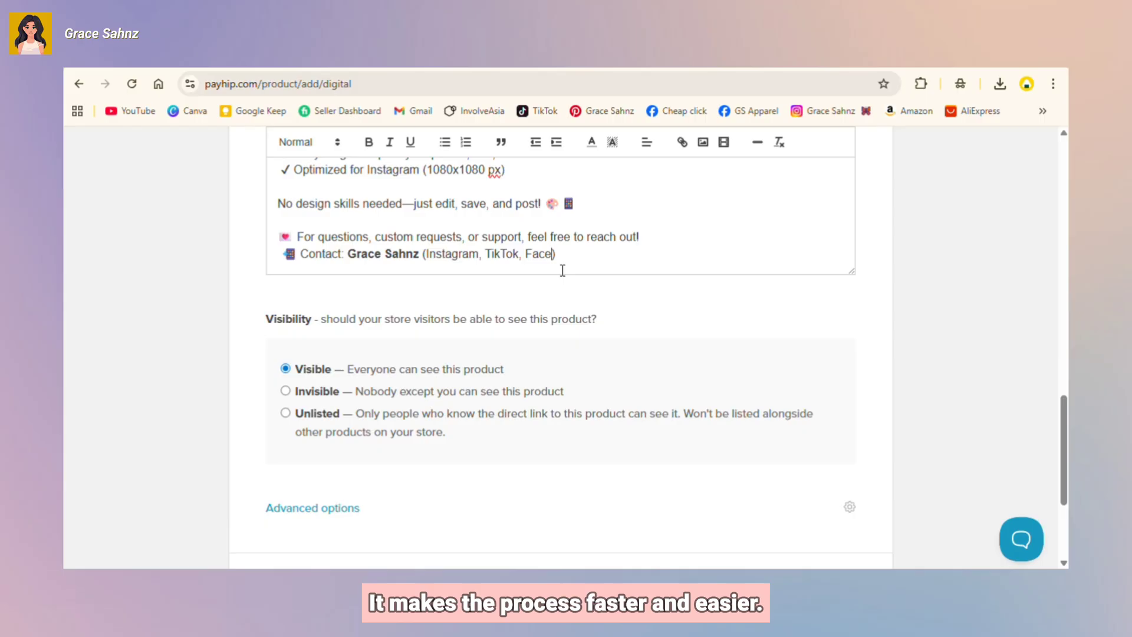
{"action": "type", "text": "book"}
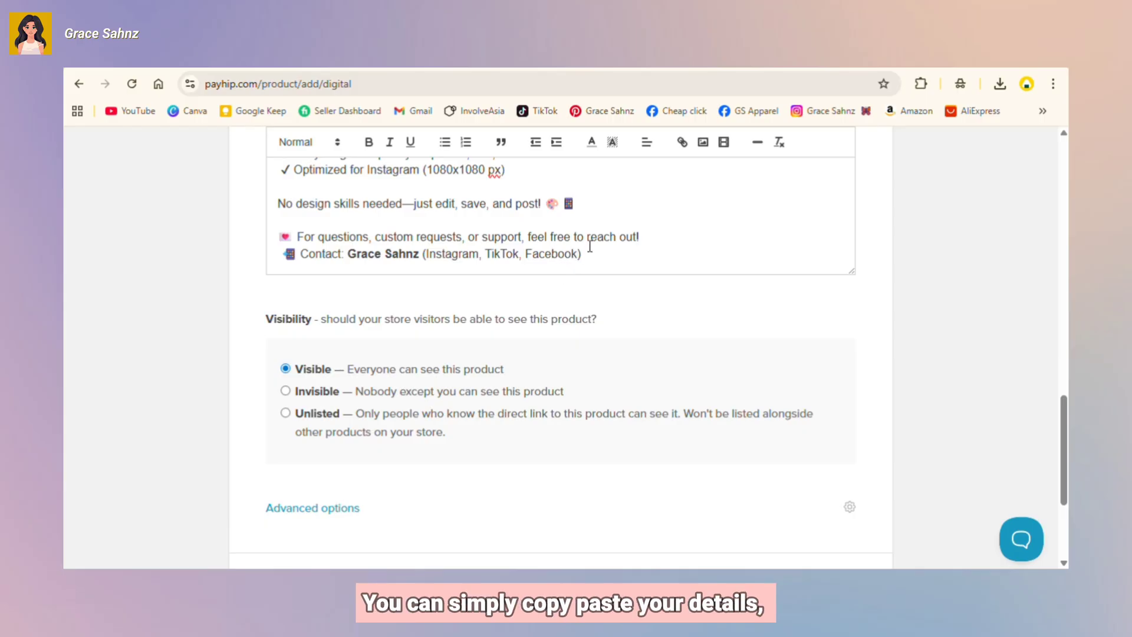
{"action": "scroll", "coordinate": [589, 246], "scroll_direction": "up", "scroll_amount": 4}
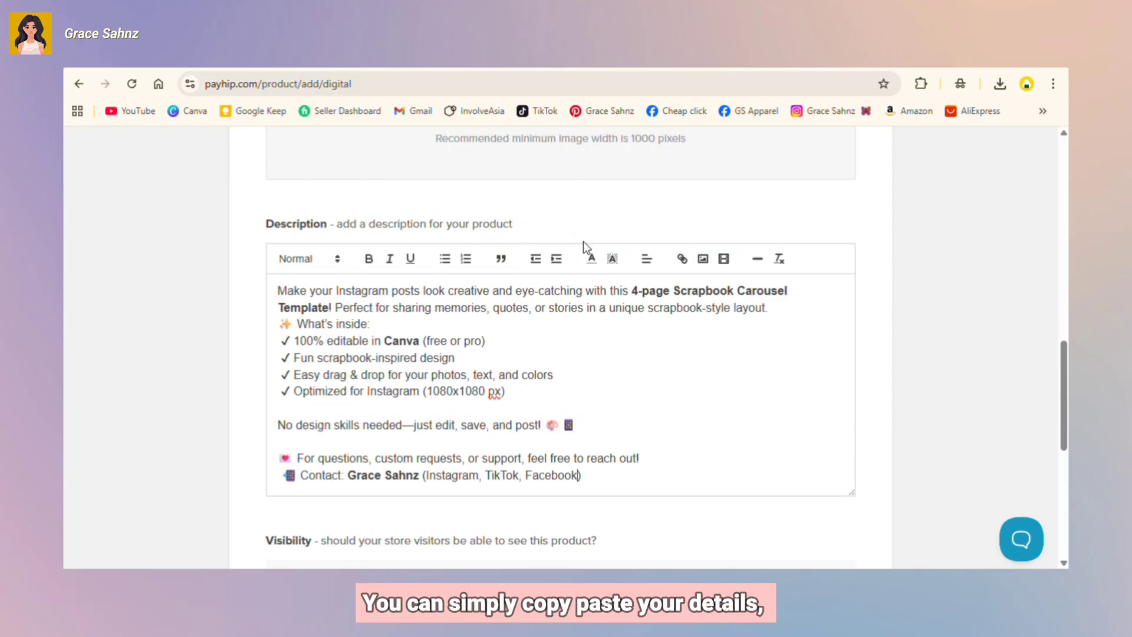
{"action": "left_click", "coordinate": [481, 392]}
{"action": "key", "text": "BackSpace"}
{"action": "key", "text": "BackSpace"}
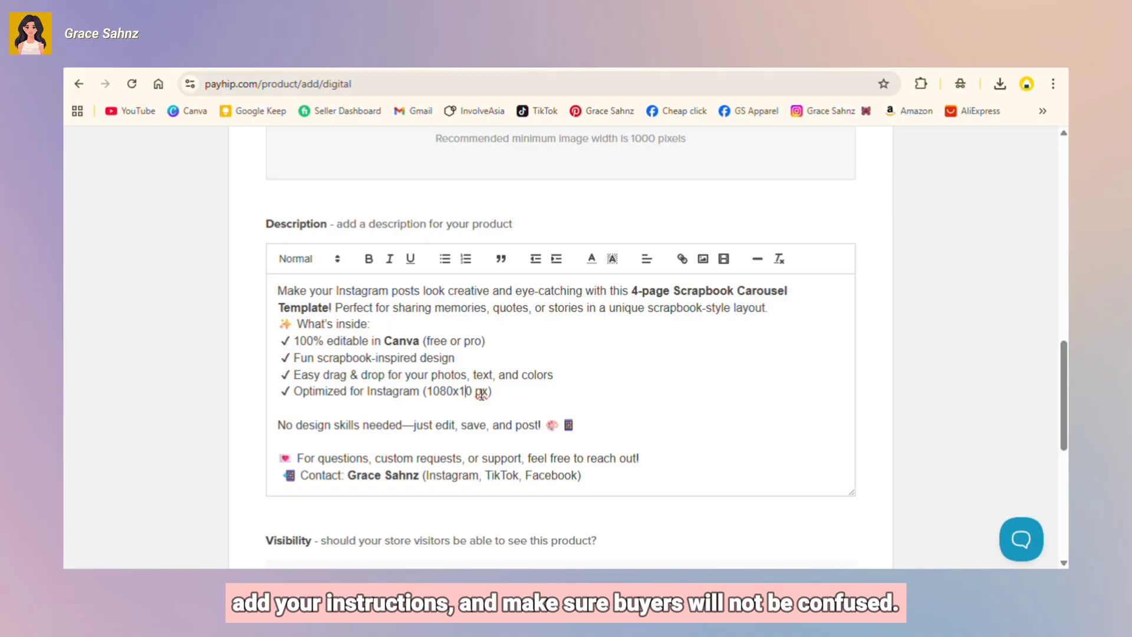
{"action": "type", "text": "35"}
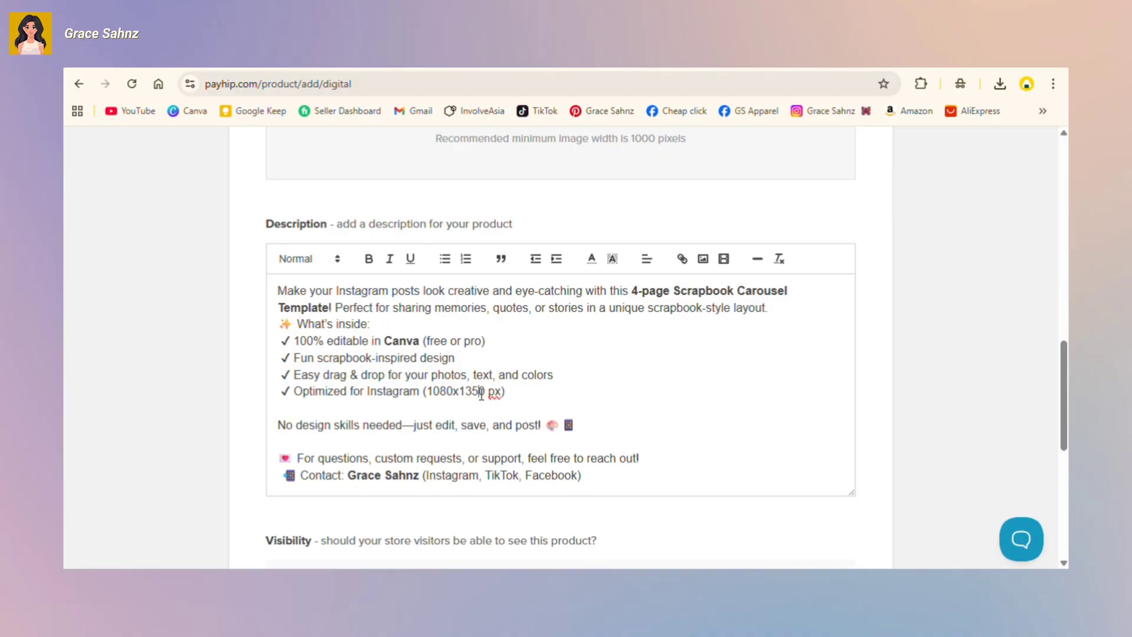
{"action": "scroll", "coordinate": [550, 376], "scroll_direction": "down", "scroll_amount": 6}
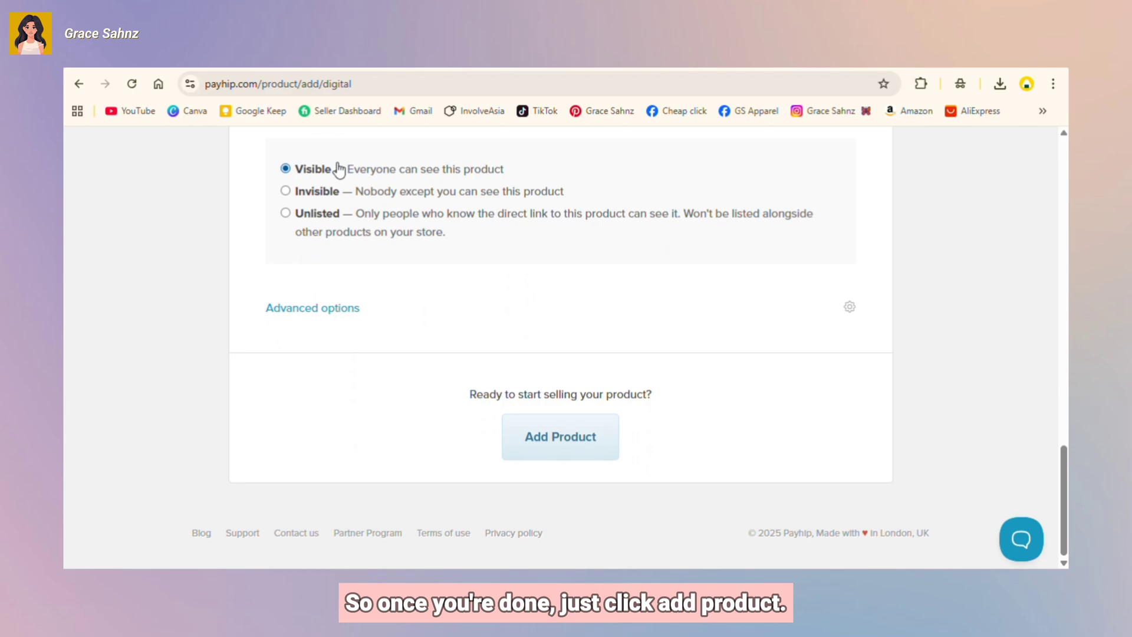
Step: Add the product to the store and inspect its product page link
{"action": "left_click", "coordinate": [546, 435]}
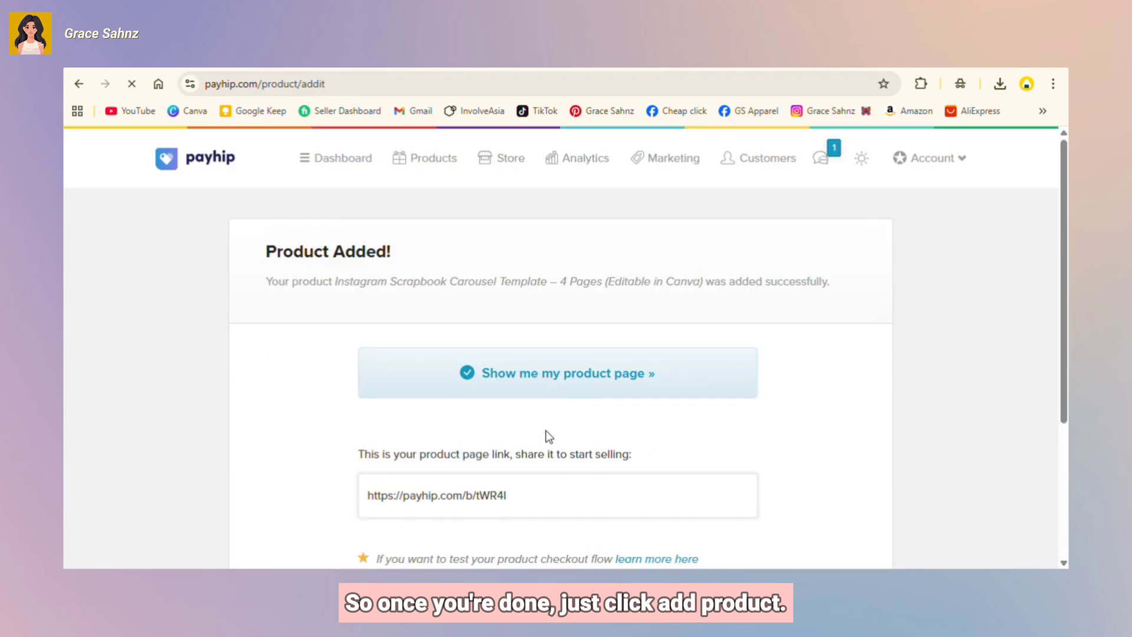
{"action": "scroll", "coordinate": [700, 401], "scroll_direction": "down", "scroll_amount": 1}
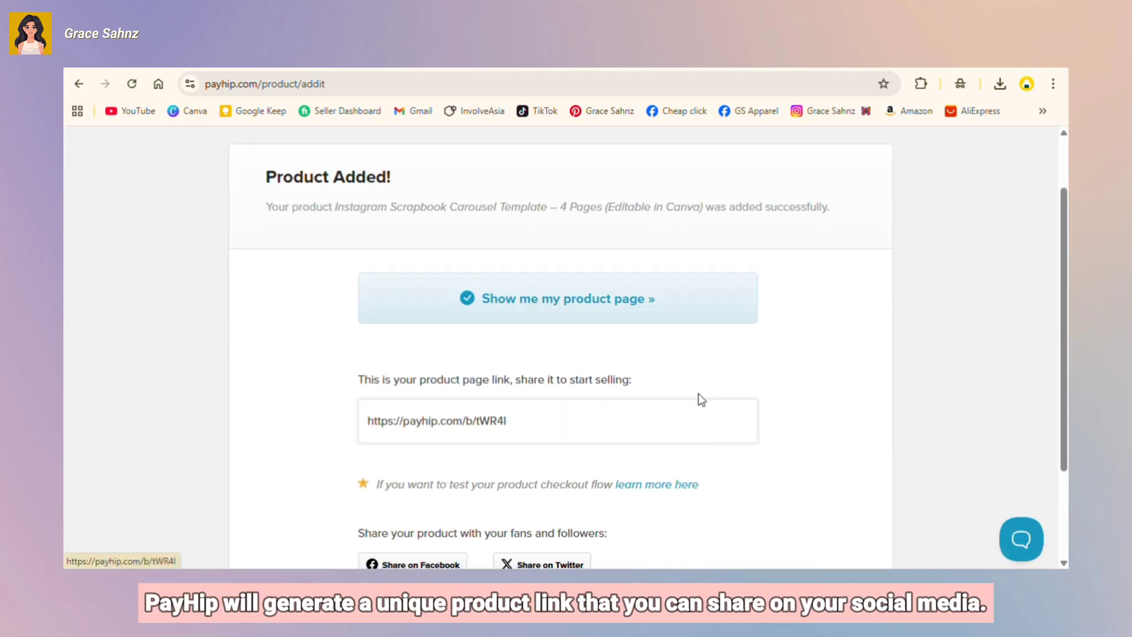
{"action": "scroll", "coordinate": [698, 394], "scroll_direction": "down", "scroll_amount": 1}
{"action": "left_click", "coordinate": [518, 350]}
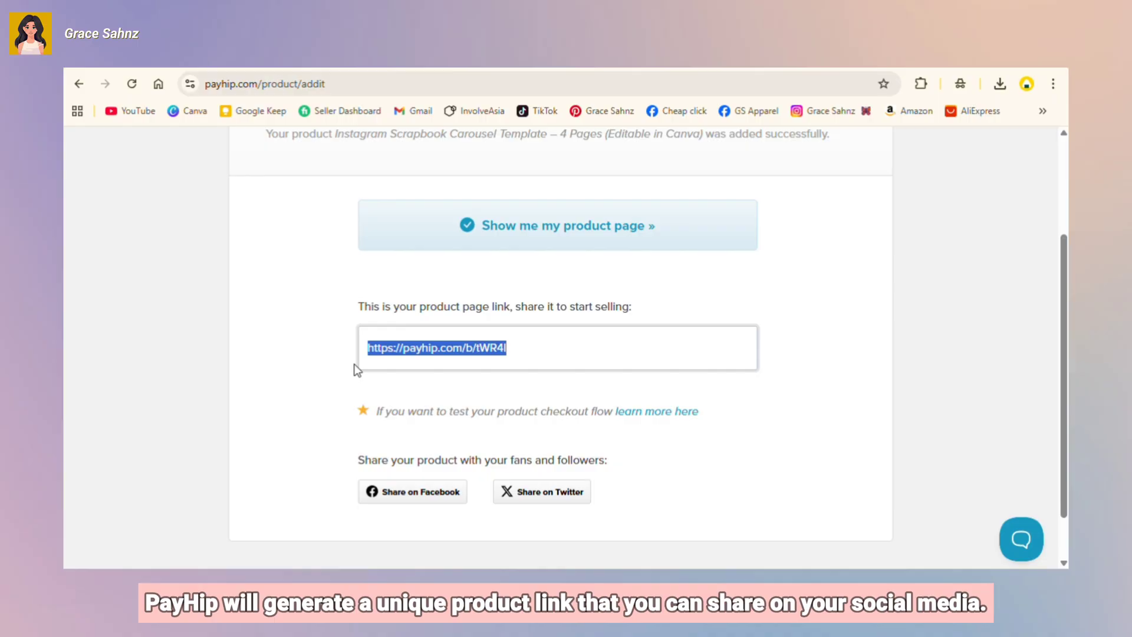
{"action": "left_click", "coordinate": [577, 350]}
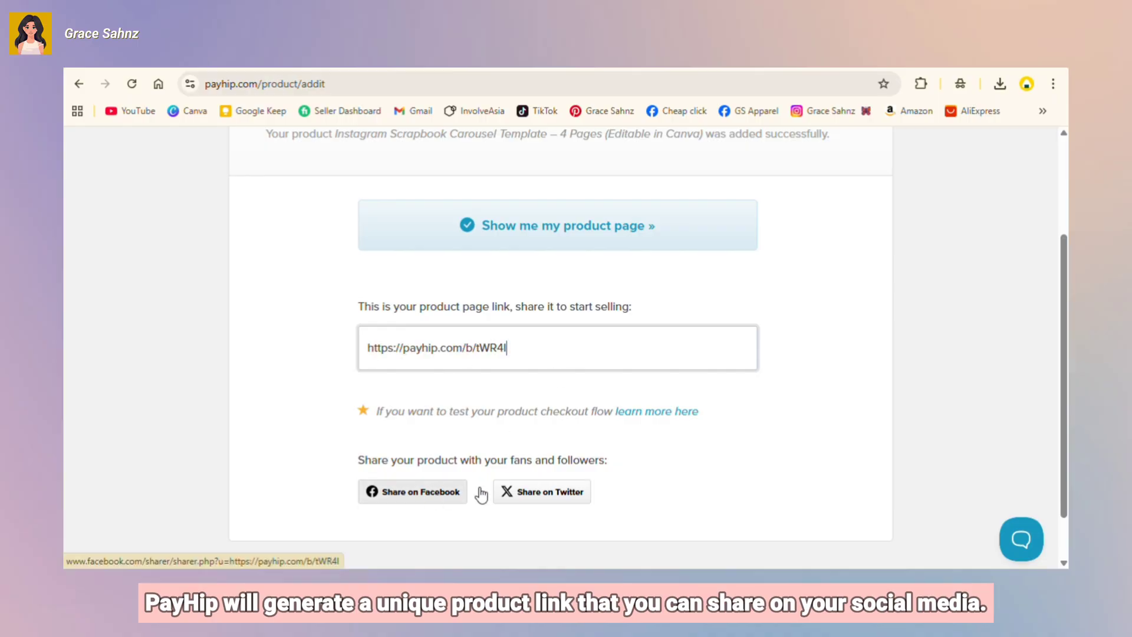
{"action": "scroll", "coordinate": [556, 434], "scroll_direction": "up", "scroll_amount": 2}
Step: Preview the product's public page, then open the Shop storefront listing it at $1.00
{"action": "left_click", "coordinate": [564, 399]}
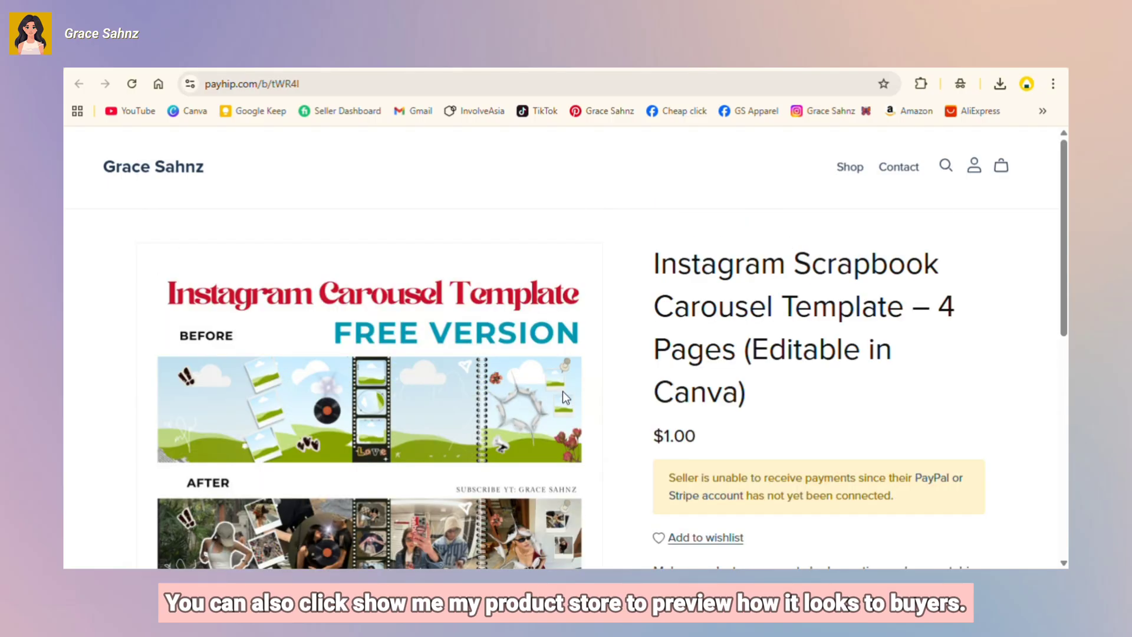
{"action": "scroll", "coordinate": [562, 390], "scroll_direction": "down", "scroll_amount": 3}
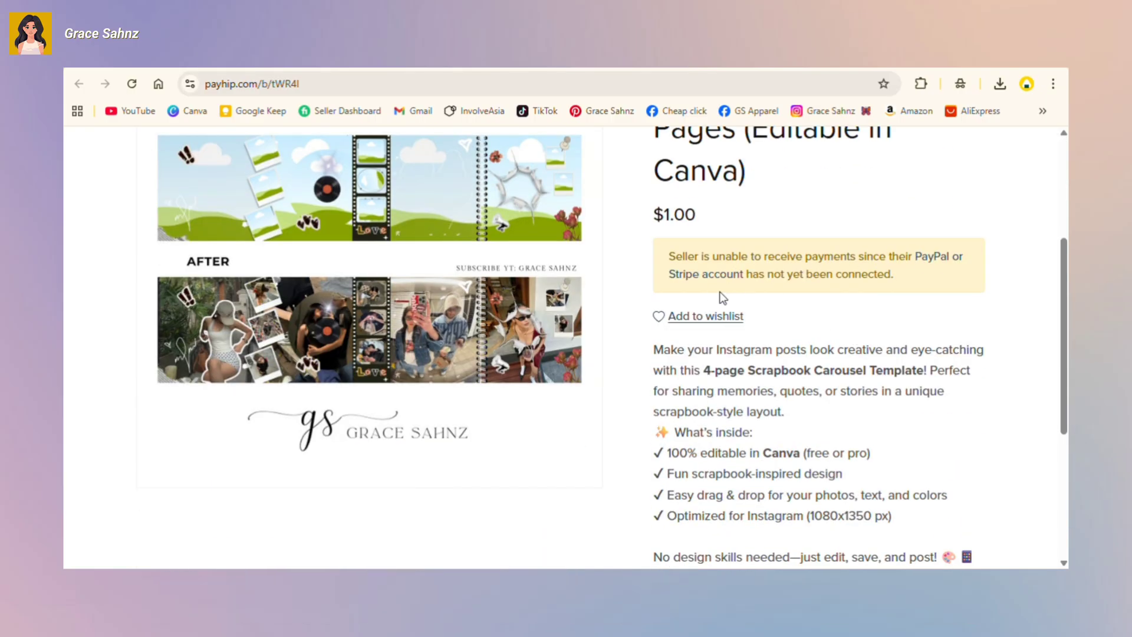
{"action": "scroll", "coordinate": [824, 295], "scroll_direction": "down", "scroll_amount": 4}
{"action": "scroll", "coordinate": [725, 405], "scroll_direction": "up", "scroll_amount": 8}
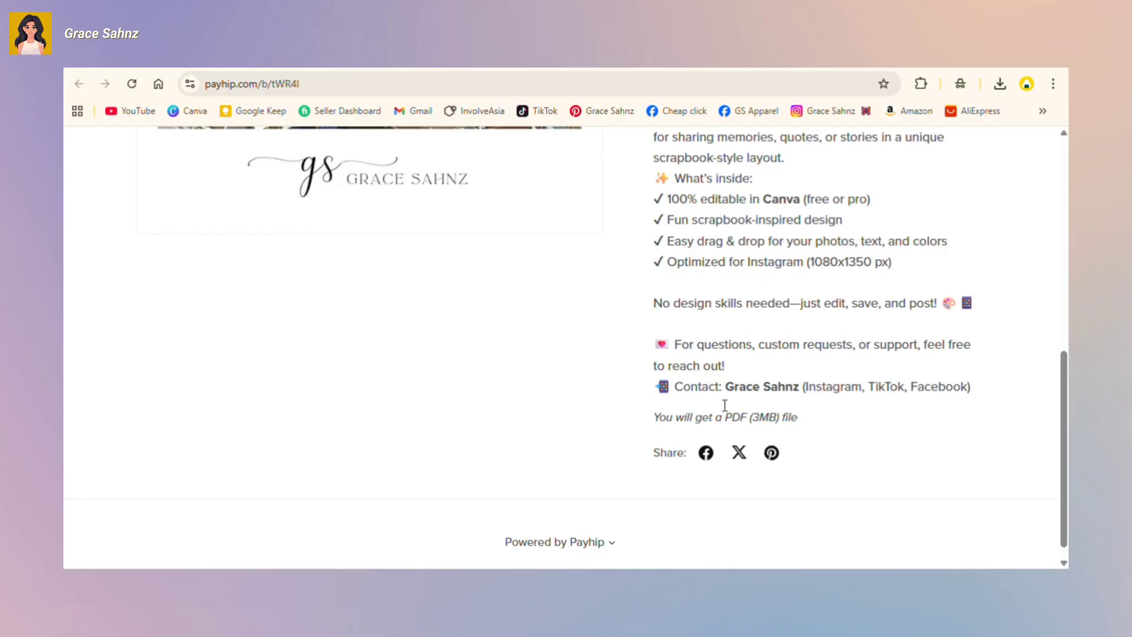
{"action": "left_click", "coordinate": [846, 170]}
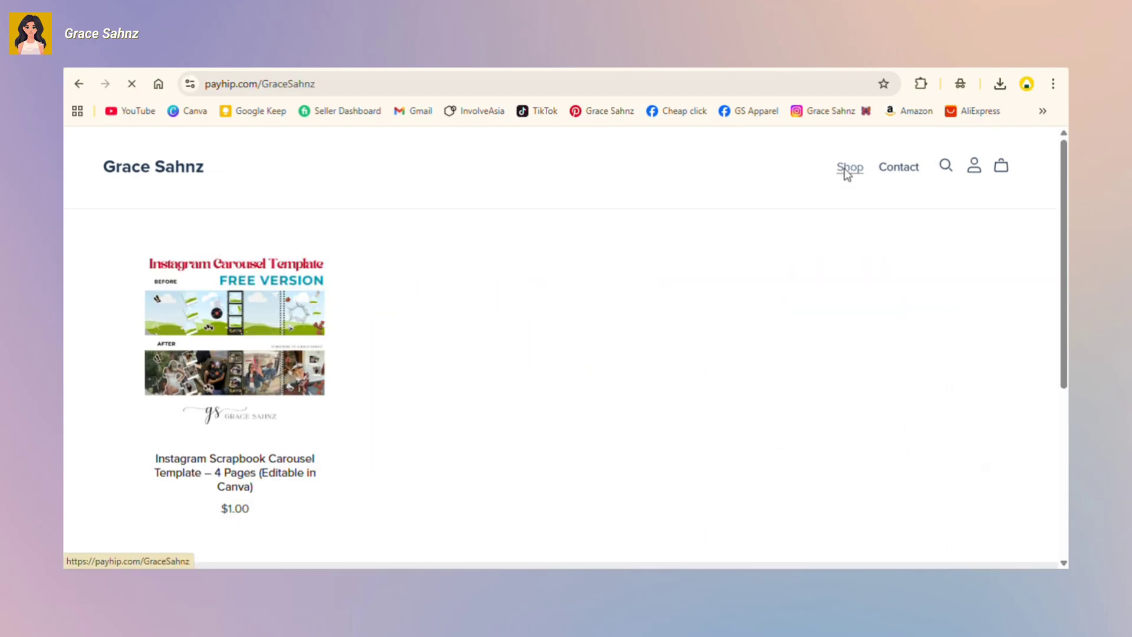
{"action": "scroll", "coordinate": [492, 341], "scroll_direction": "down", "scroll_amount": 5}
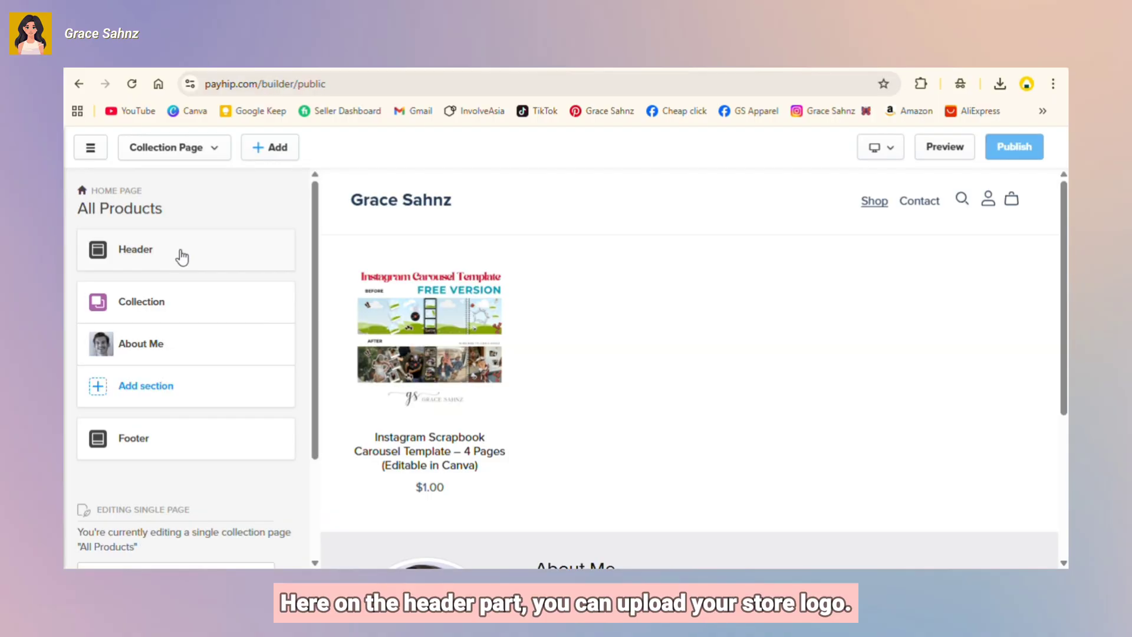
Step: Upload the cartoon portrait photo and use it as the header's store logo
{"action": "left_click", "coordinate": [182, 256]}
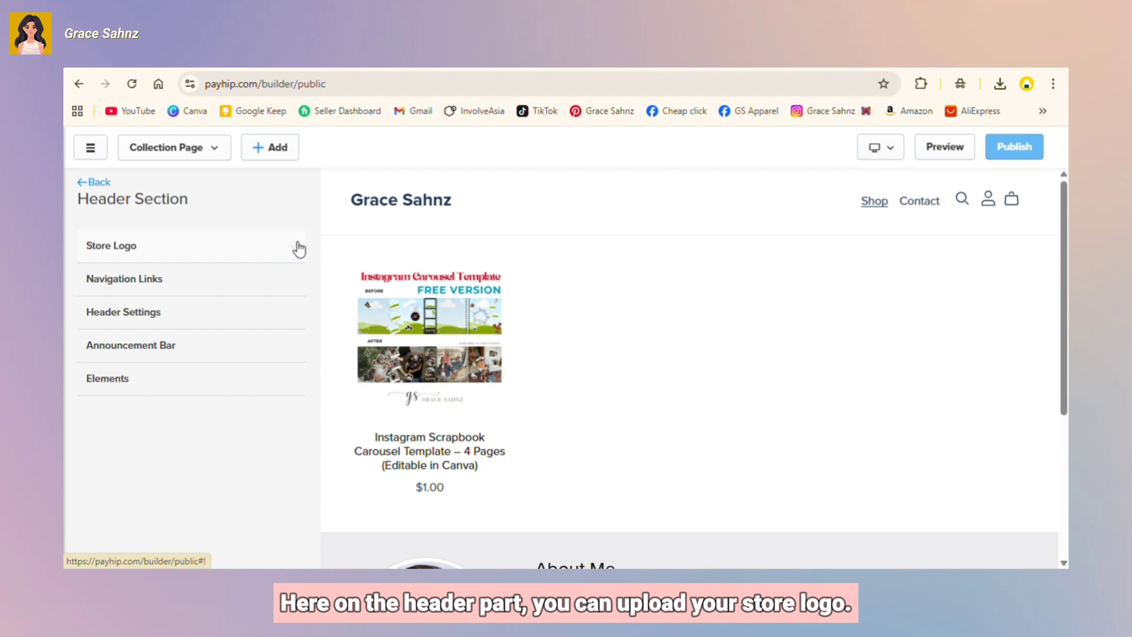
{"action": "left_click", "coordinate": [298, 244]}
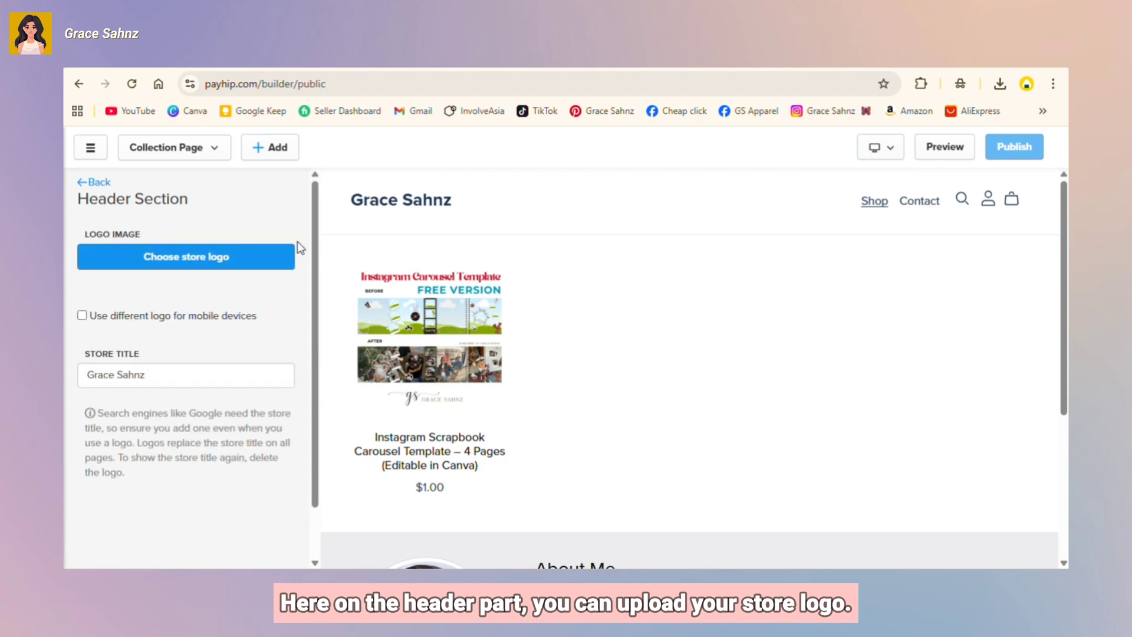
{"action": "left_click", "coordinate": [234, 260]}
{"action": "left_click", "coordinate": [126, 248]}
{"action": "left_click", "coordinate": [348, 233]}
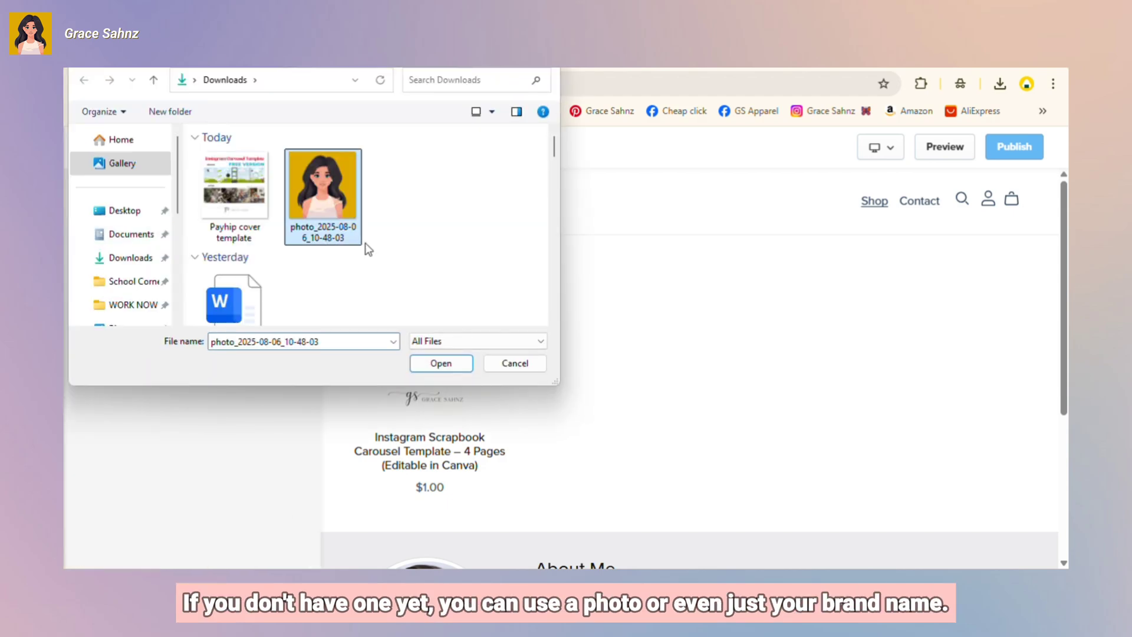
{"action": "left_click", "coordinate": [437, 363]}
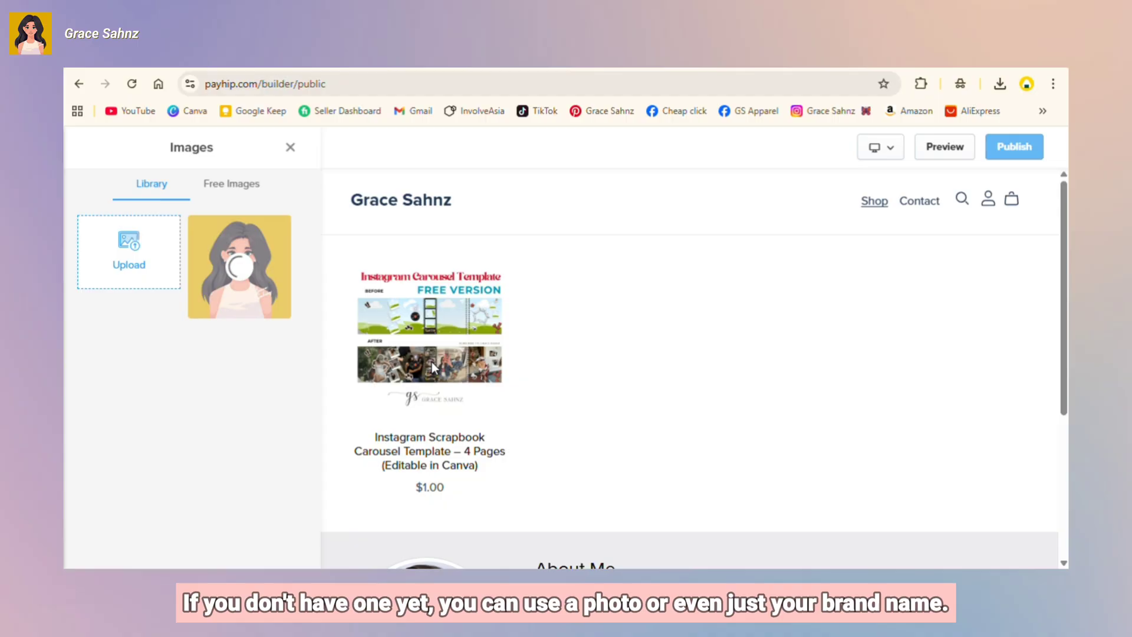
{"action": "left_click", "coordinate": [236, 554]}
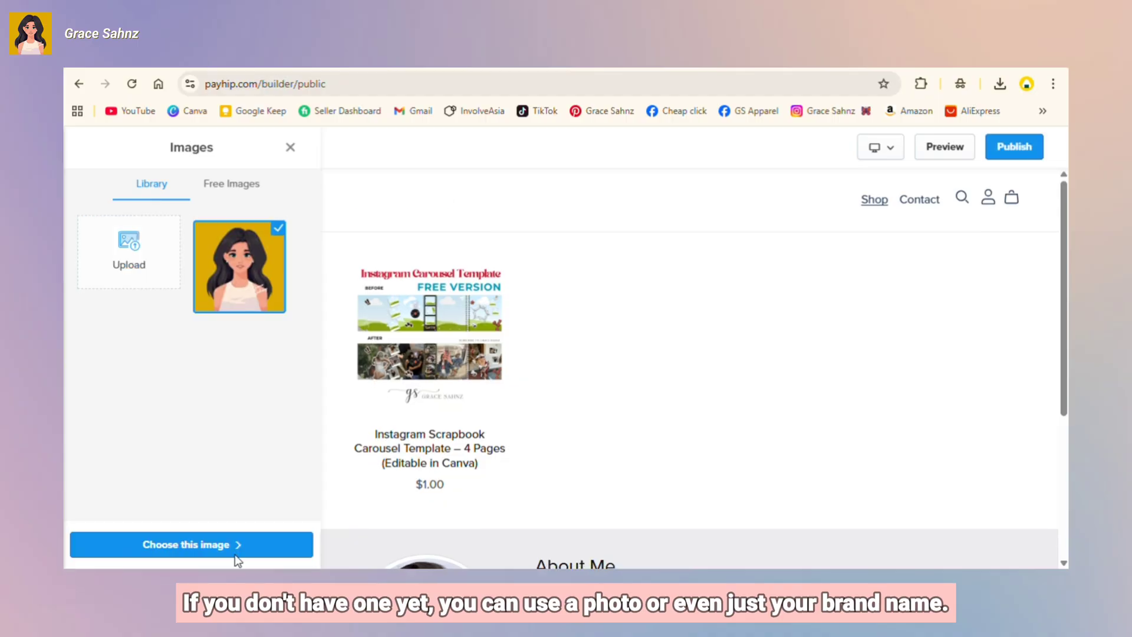
{"action": "left_click", "coordinate": [237, 557]}
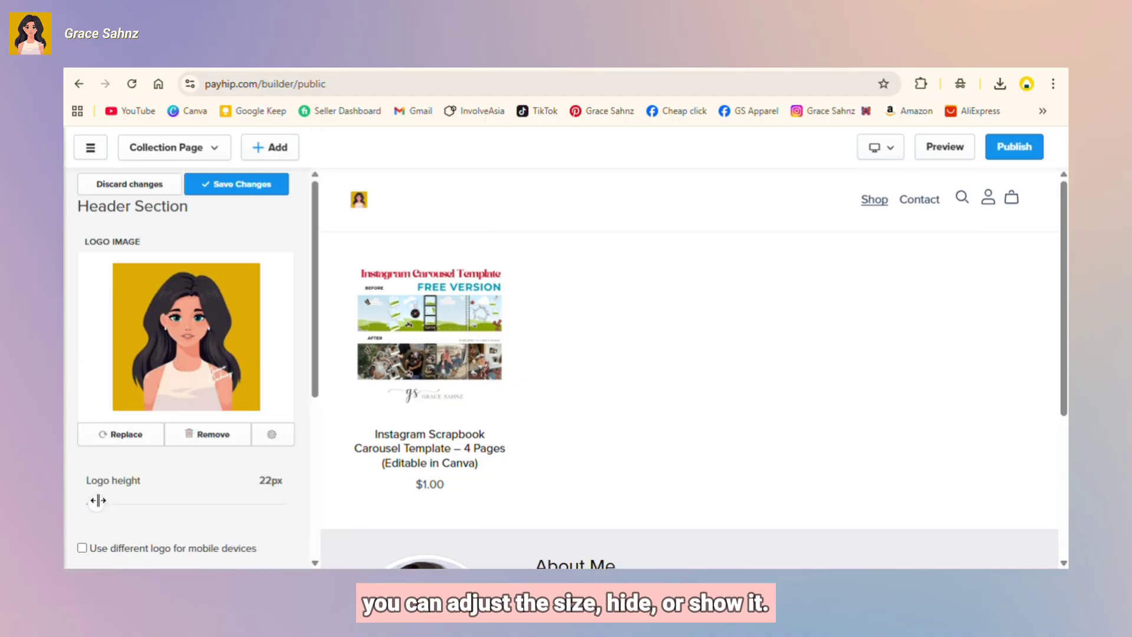
Step: Enlarge the logo from 22px to 60px height and save the header changes
{"action": "left_click_drag", "start_coordinate": [97, 506], "coordinate": [150, 505]}
{"action": "scroll", "coordinate": [295, 288], "scroll_direction": "down", "scroll_amount": 4}
{"action": "scroll", "coordinate": [283, 248], "scroll_direction": "up", "scroll_amount": 4}
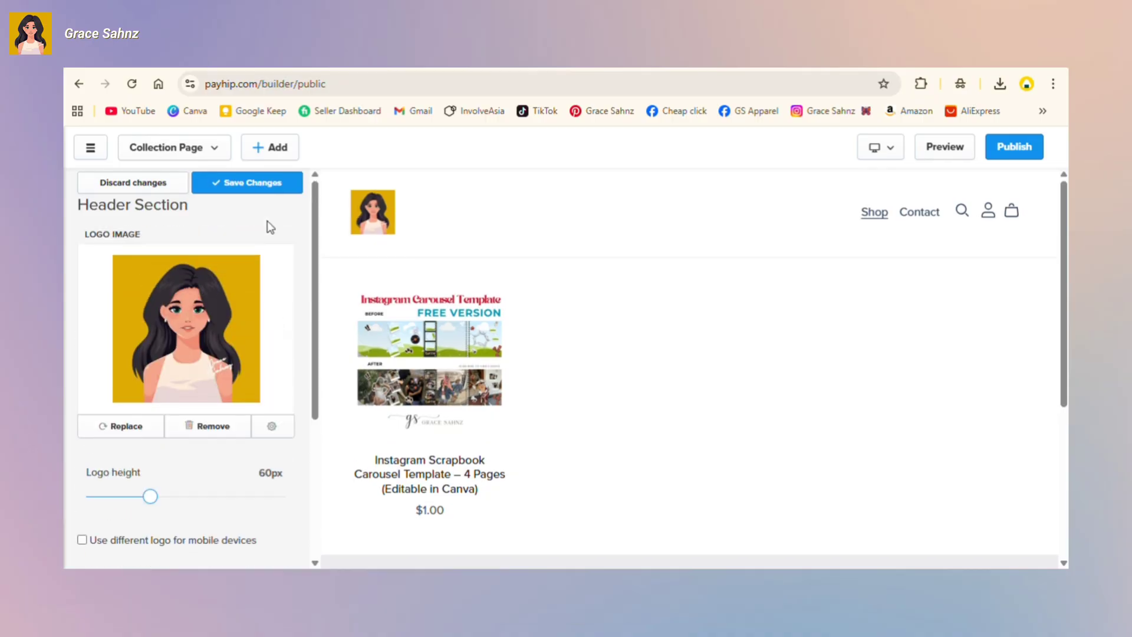
{"action": "left_click", "coordinate": [261, 181]}
{"action": "left_click", "coordinate": [83, 181]}
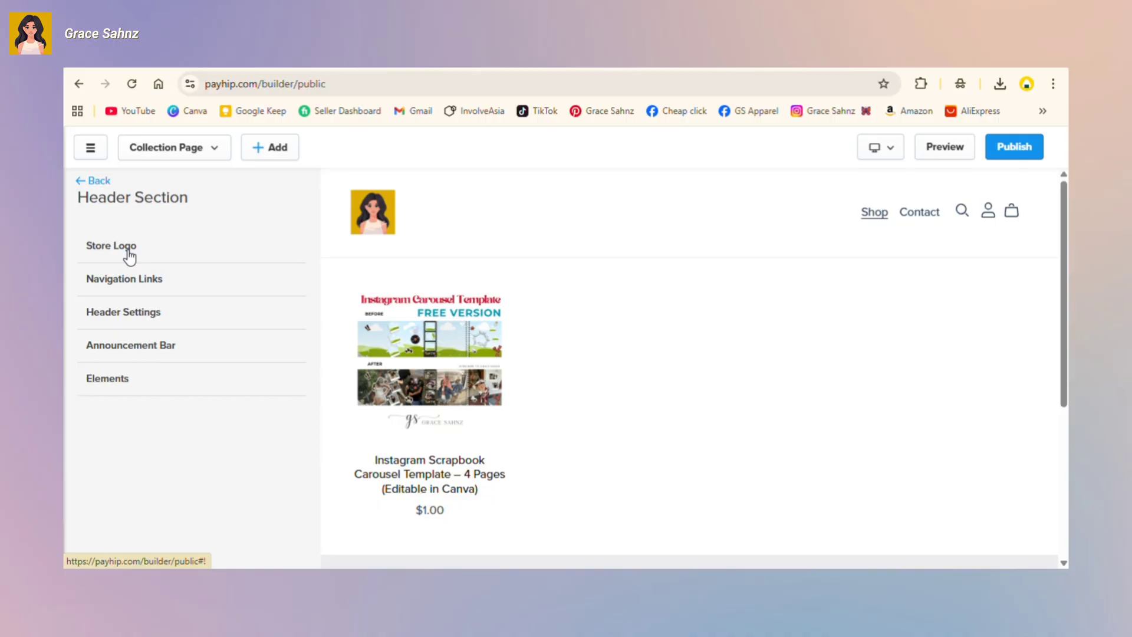
Step: Review the Shop and Contact navigation links, keep both unchanged, and apply the navigation settings
{"action": "left_click", "coordinate": [132, 279]}
{"action": "left_click", "coordinate": [175, 254]}
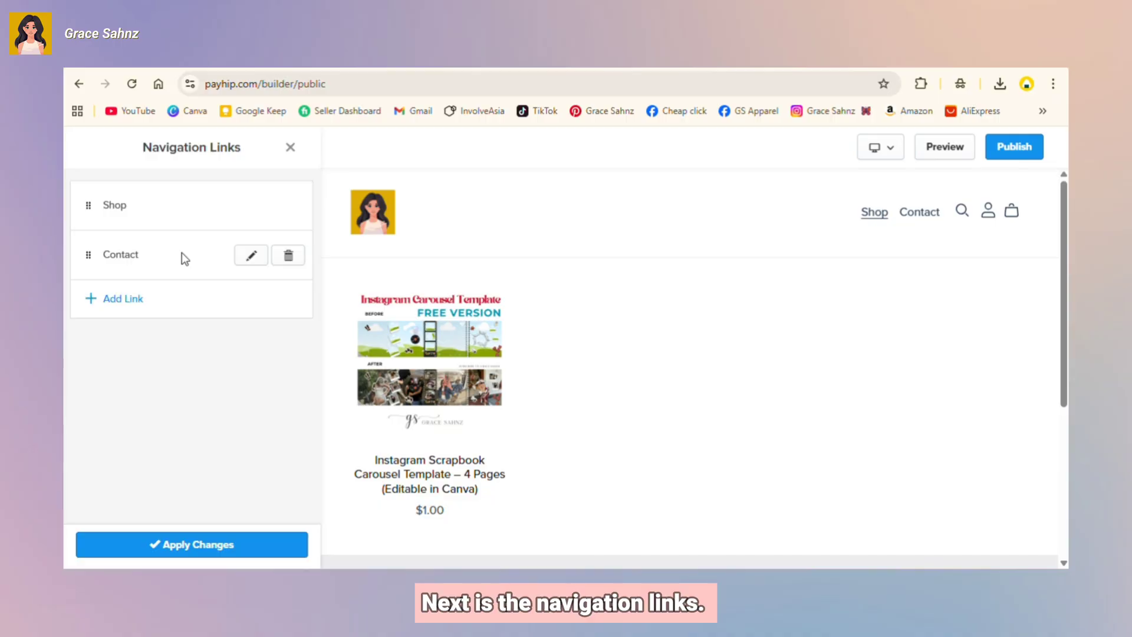
{"action": "left_click", "coordinate": [250, 205]}
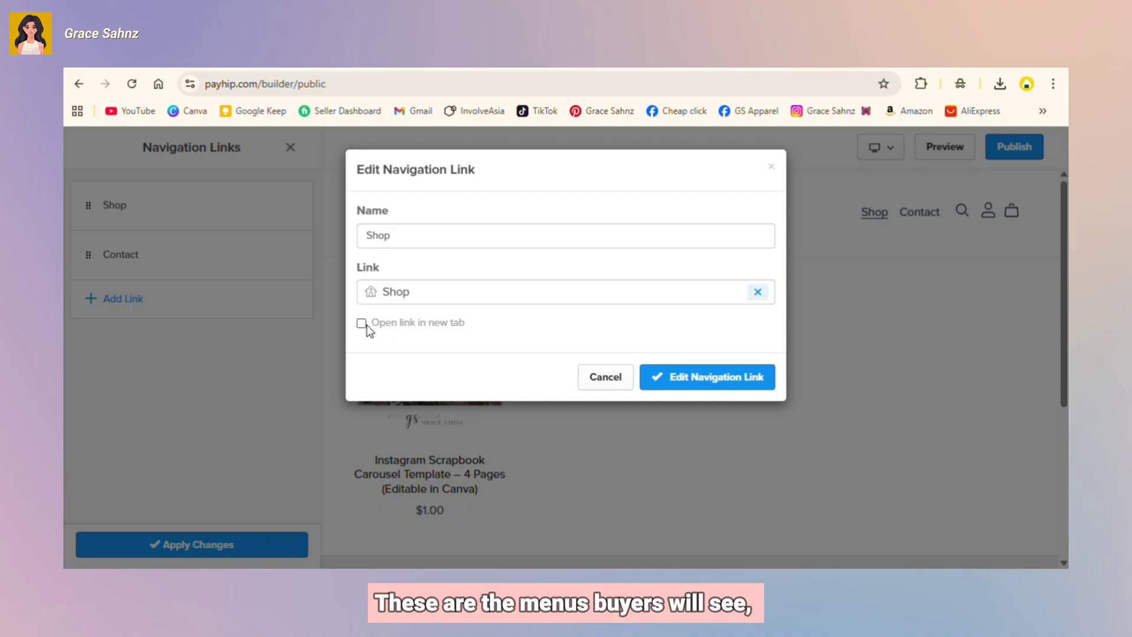
{"action": "left_click", "coordinate": [625, 378]}
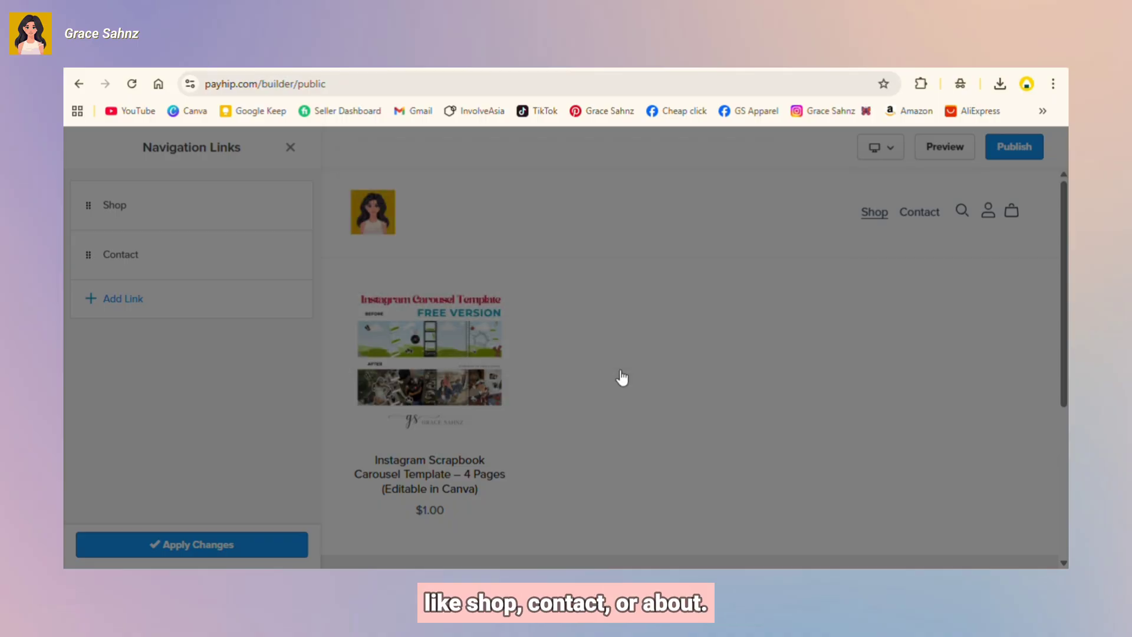
{"action": "left_click", "coordinate": [251, 256]}
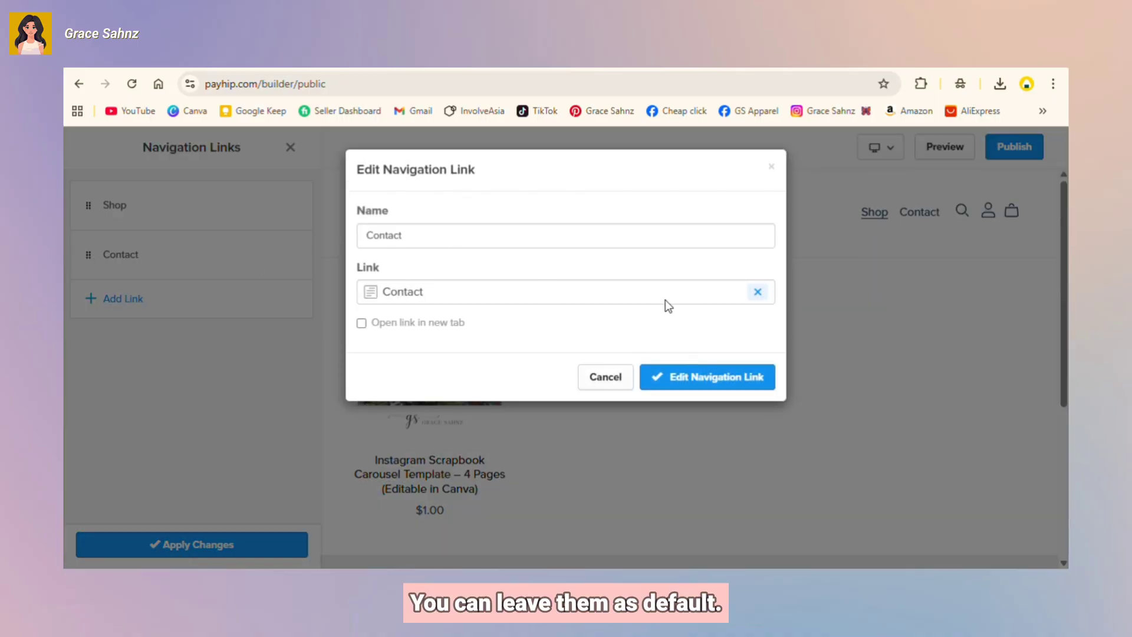
{"action": "left_click", "coordinate": [694, 383]}
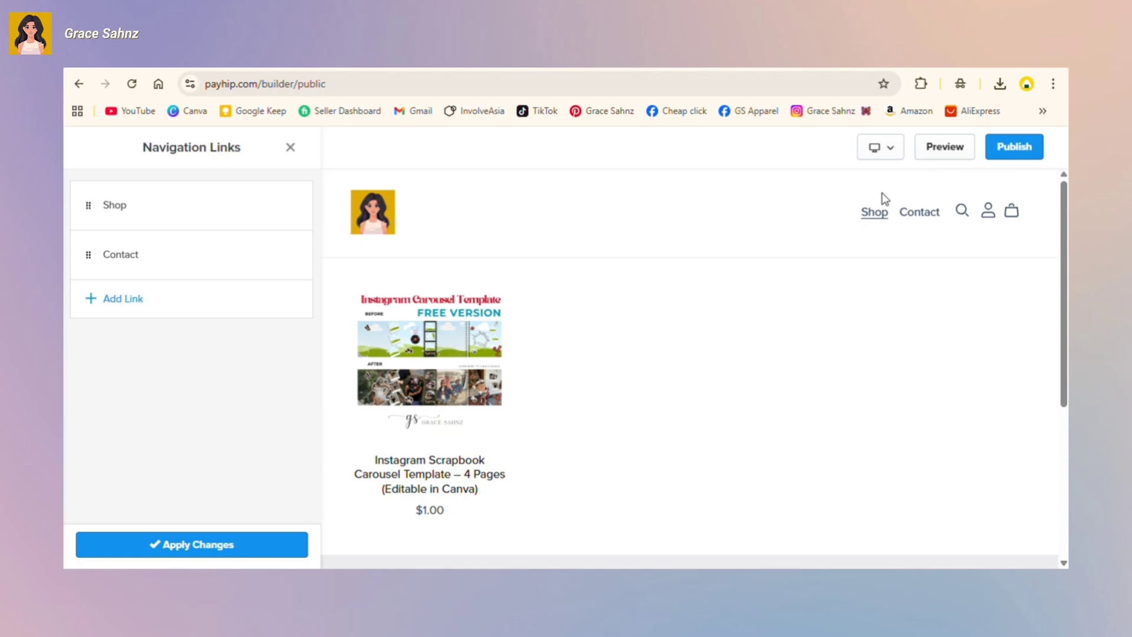
{"action": "left_click", "coordinate": [290, 147]}
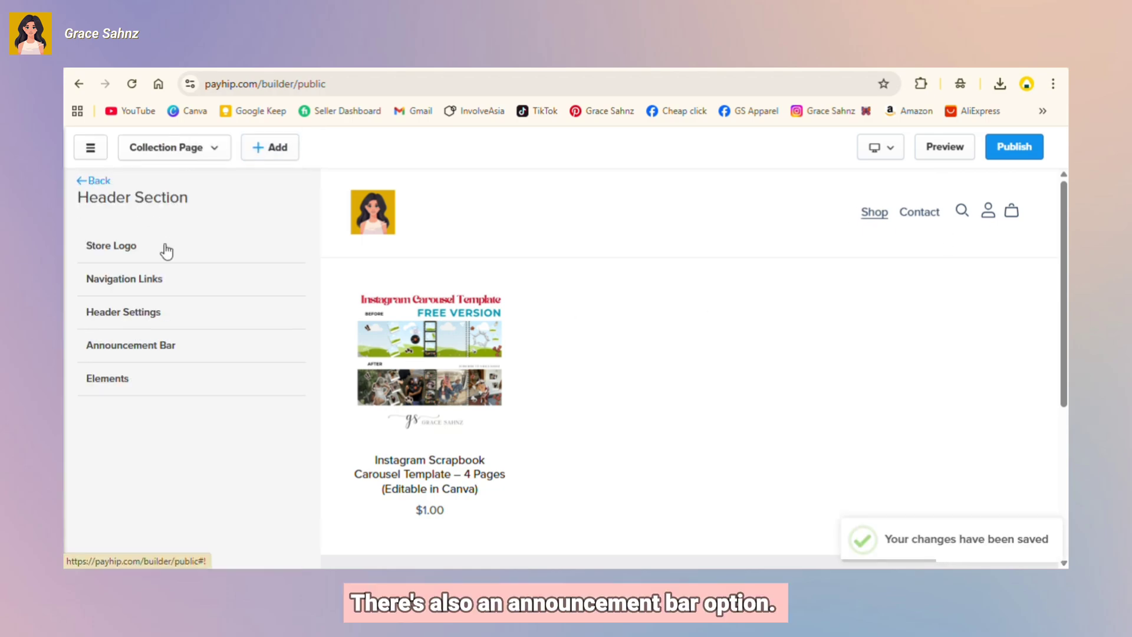
{"action": "left_click", "coordinate": [145, 363]}
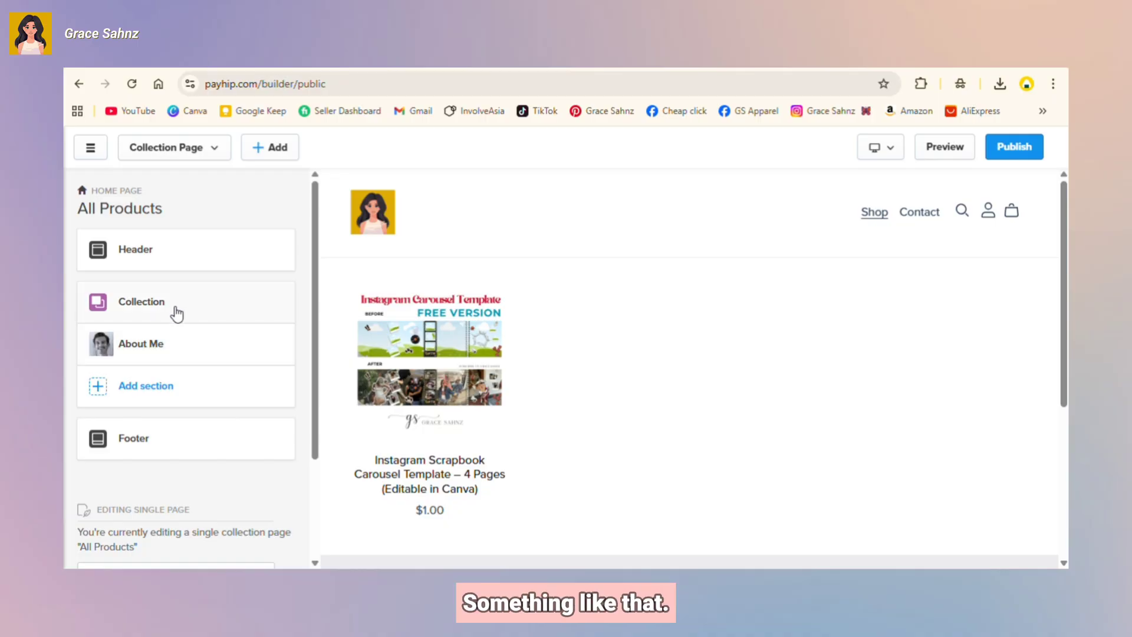
{"action": "mouse_move", "coordinate": [176, 342]}
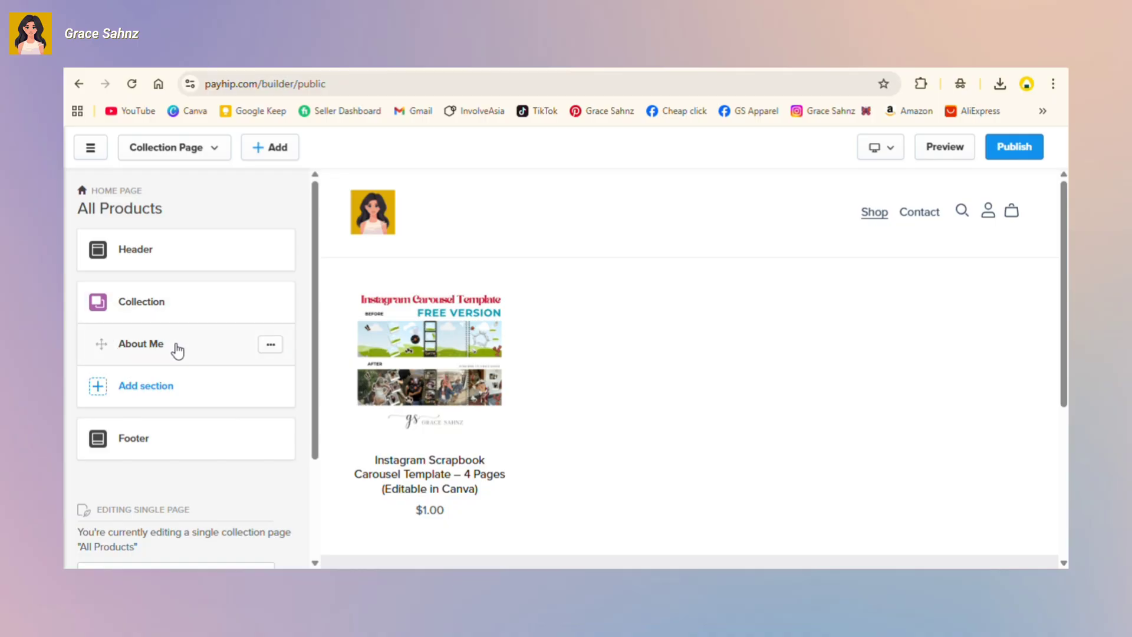
Step: Replace the About Me photo with the cartoon portrait from the library
{"action": "left_click", "coordinate": [264, 348]}
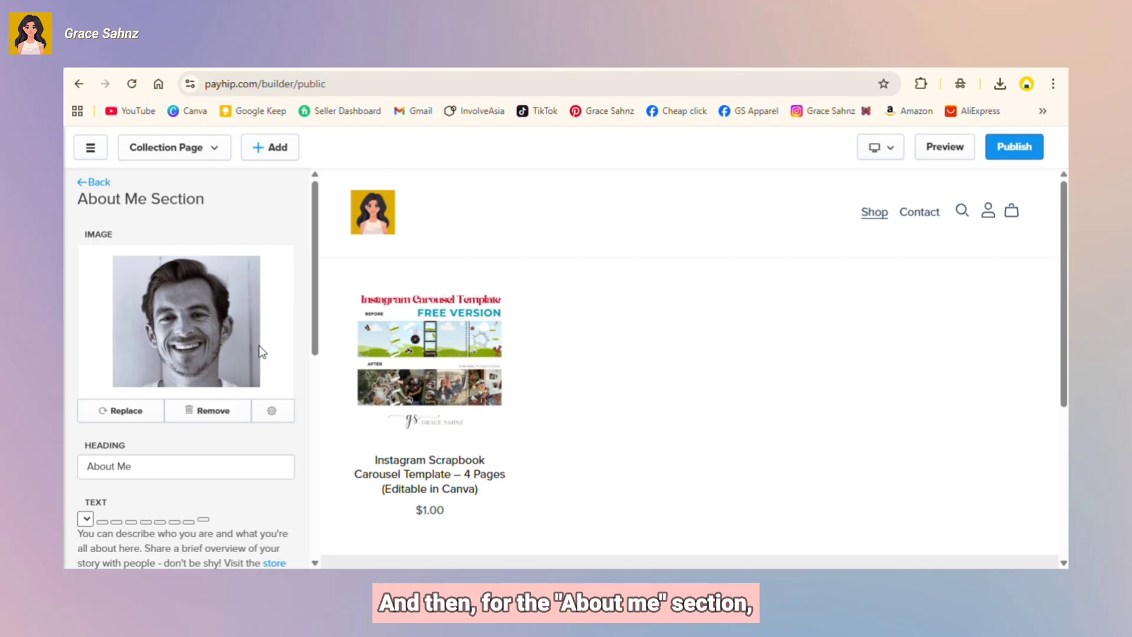
{"action": "scroll", "coordinate": [242, 352], "scroll_direction": "down", "scroll_amount": 3}
{"action": "scroll", "coordinate": [242, 352], "scroll_direction": "up", "scroll_amount": 5}
{"action": "left_click", "coordinate": [132, 413]}
{"action": "left_click", "coordinate": [236, 263]}
{"action": "left_click", "coordinate": [221, 544]}
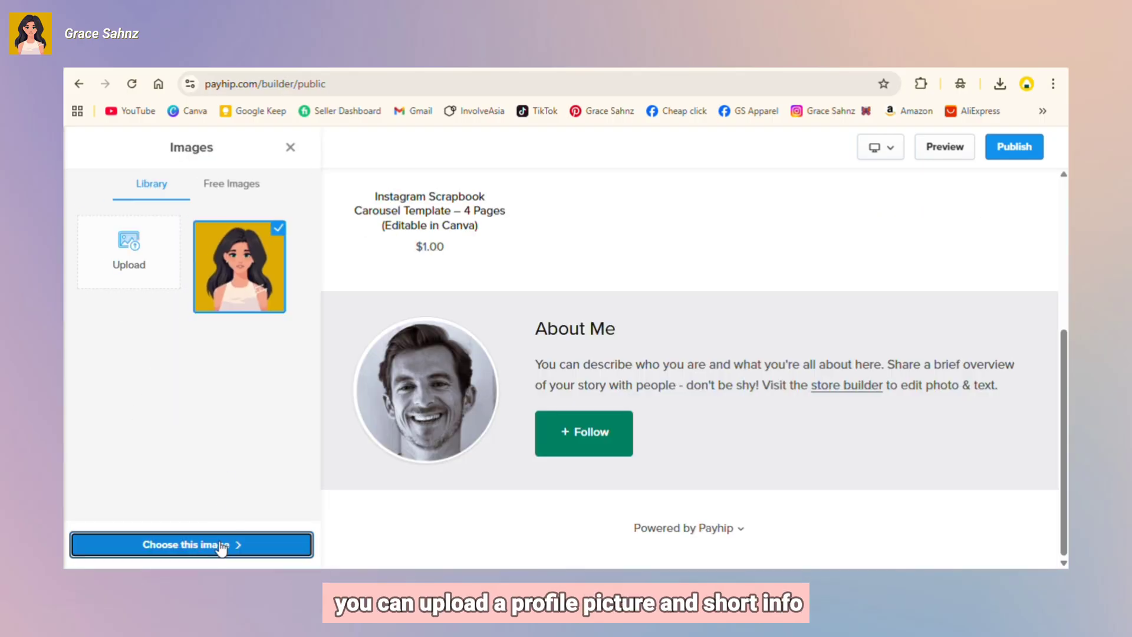
Step: Paste the Canva-templates bio and replace its closing phrase with Instagram, TikTok, Facebook, Gmail
{"action": "scroll", "coordinate": [195, 413], "scroll_direction": "down", "scroll_amount": 5}
{"action": "right_click", "coordinate": [139, 351]}
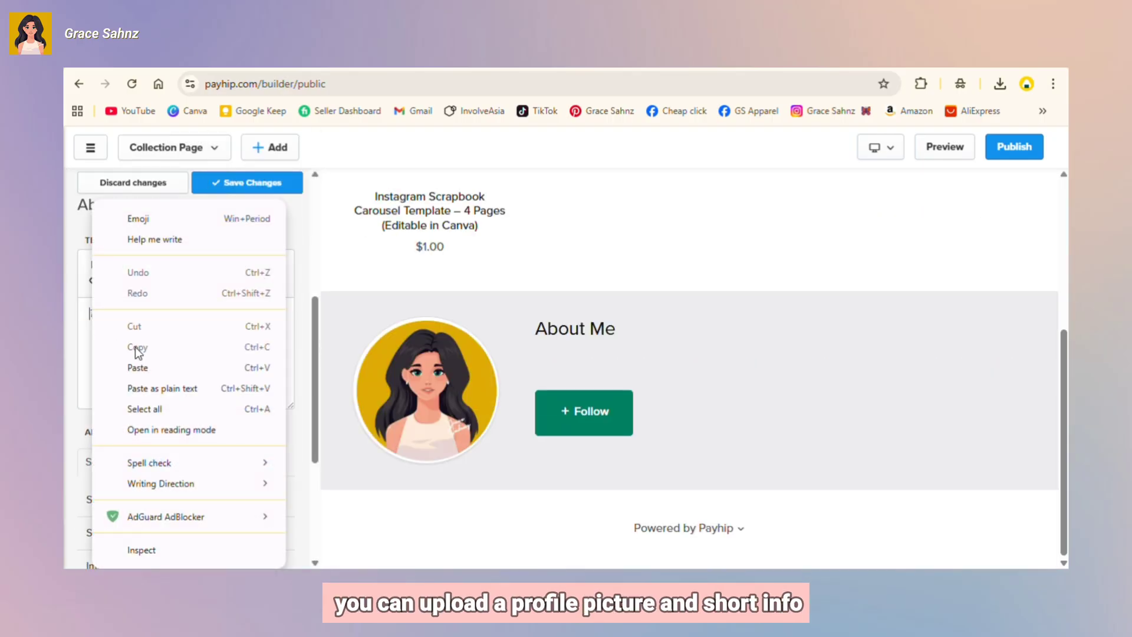
{"action": "left_click", "coordinate": [170, 364]}
{"action": "left_click", "coordinate": [172, 372]}
{"action": "key", "text": "Return"}
{"action": "key", "text": "Return"}
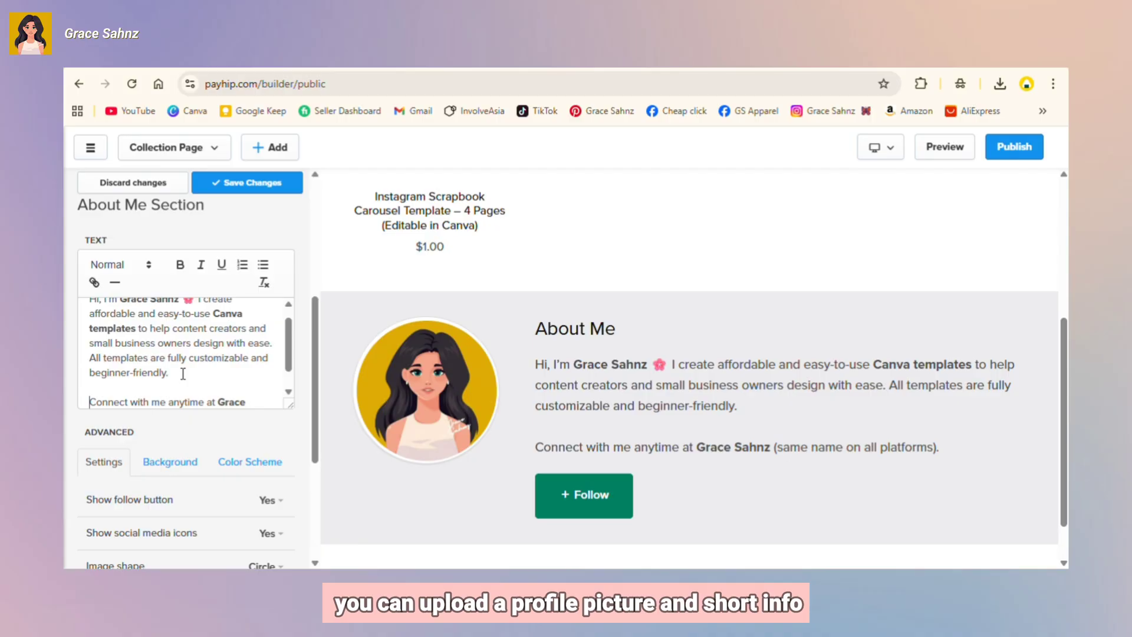
{"action": "scroll", "coordinate": [183, 378], "scroll_direction": "down", "scroll_amount": 1}
{"action": "left_click_drag", "start_coordinate": [249, 392], "coordinate": [125, 396]}
{"action": "type", "text": "Instagra"}
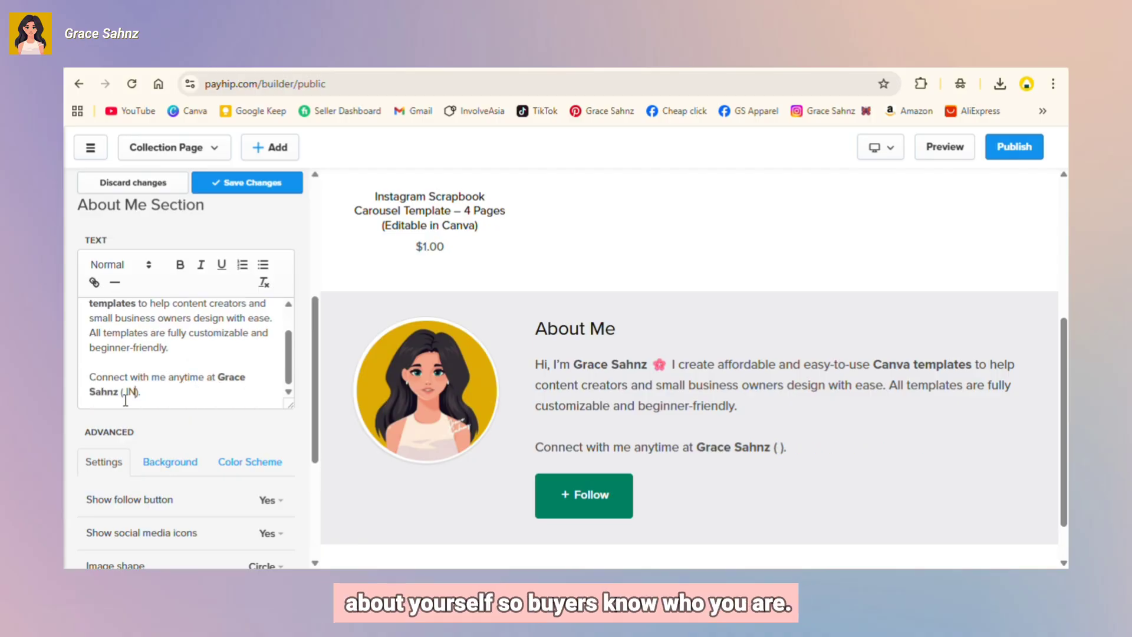
{"action": "type", "text": "m, TikTok"}
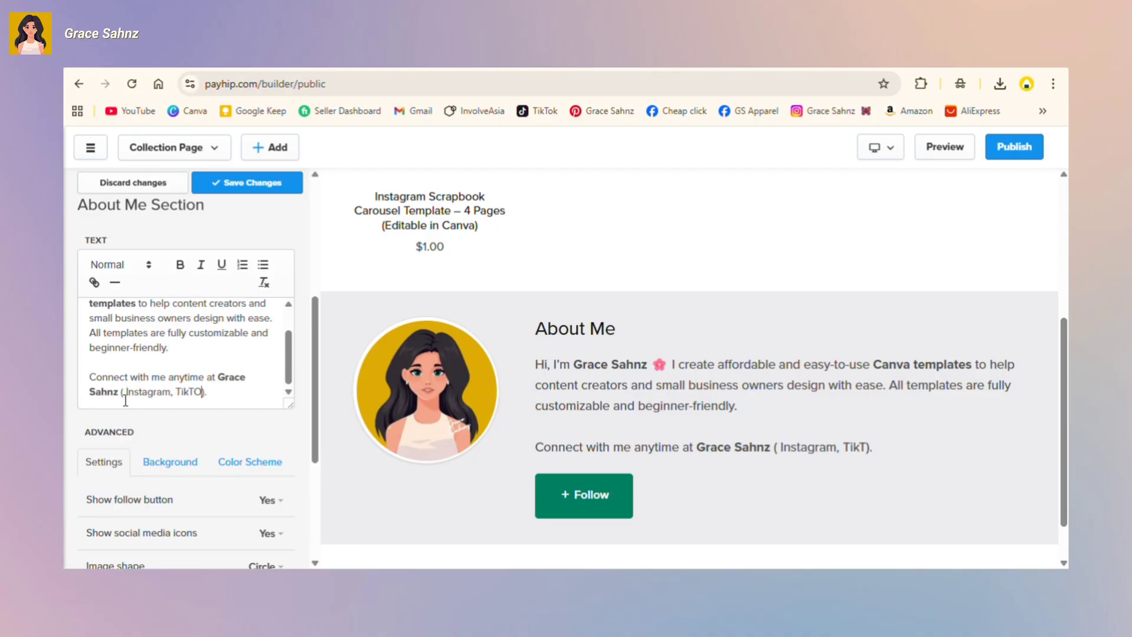
{"action": "type", "text": ", Facebok"}
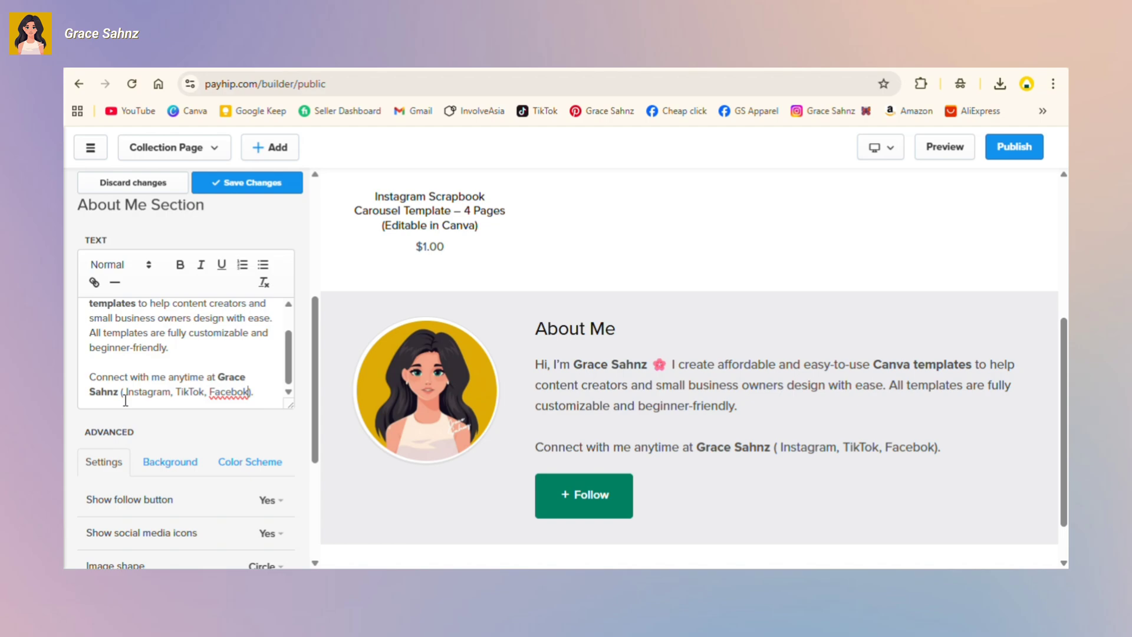
{"action": "type", "text": ", Gmail"}
{"action": "scroll", "coordinate": [172, 367], "scroll_direction": "up", "scroll_amount": 3}
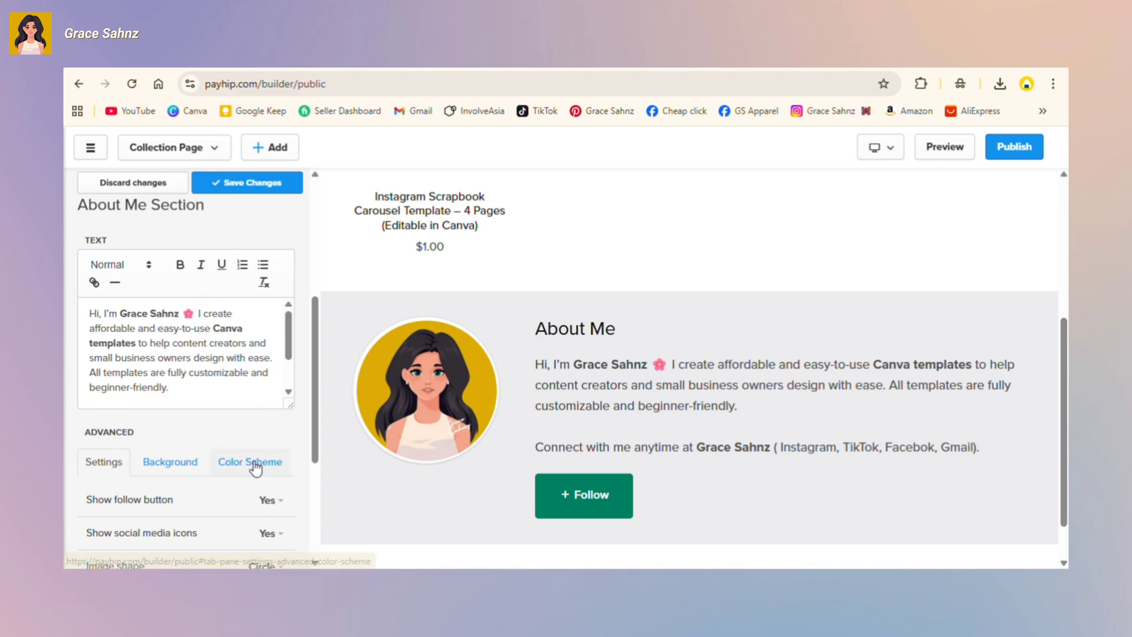
{"action": "scroll", "coordinate": [253, 467], "scroll_direction": "down", "scroll_amount": 3}
{"action": "left_click", "coordinate": [169, 314]}
Step: Upload the pastel pink gradient image from Downloads and apply it as the About Me background
{"action": "left_click", "coordinate": [185, 353]}
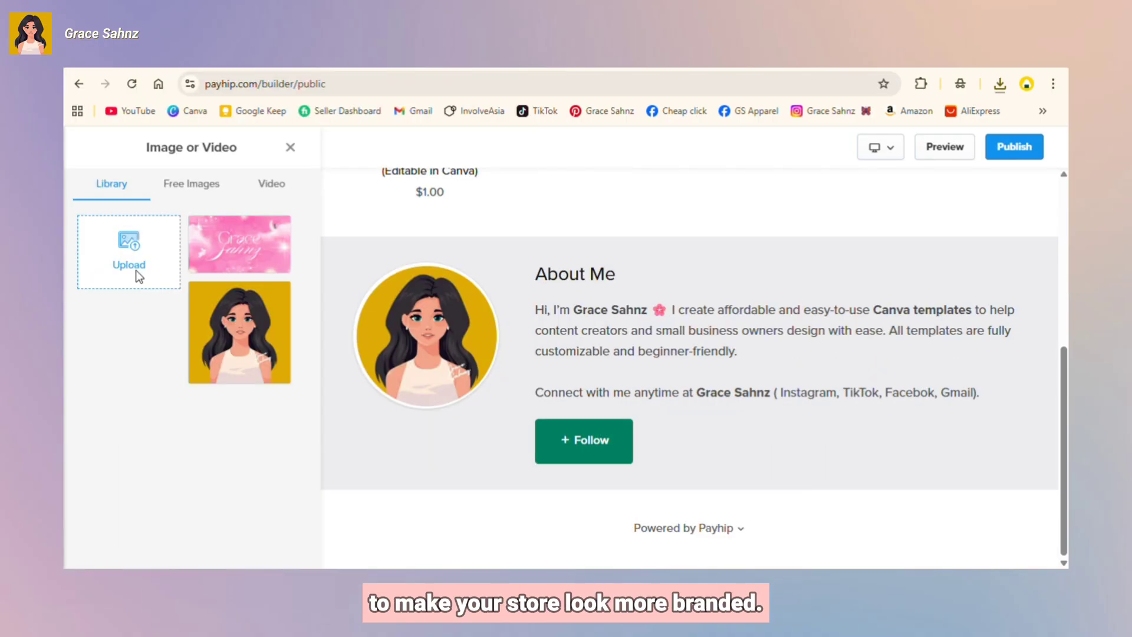
{"action": "left_click", "coordinate": [135, 269]}
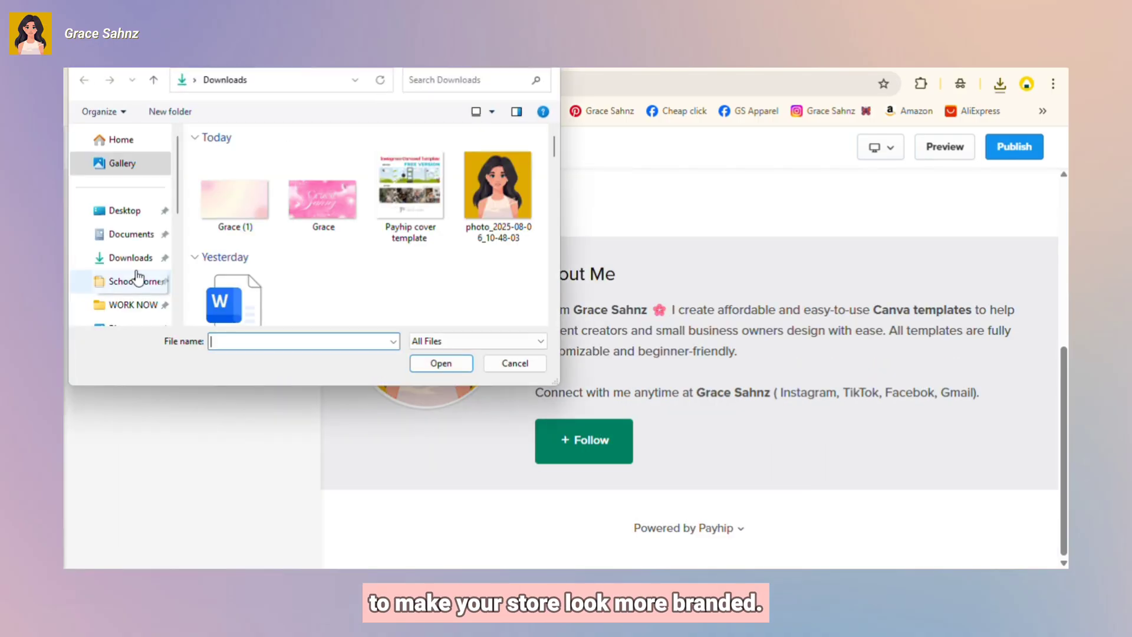
{"action": "left_click", "coordinate": [243, 194]}
{"action": "left_click", "coordinate": [431, 361]}
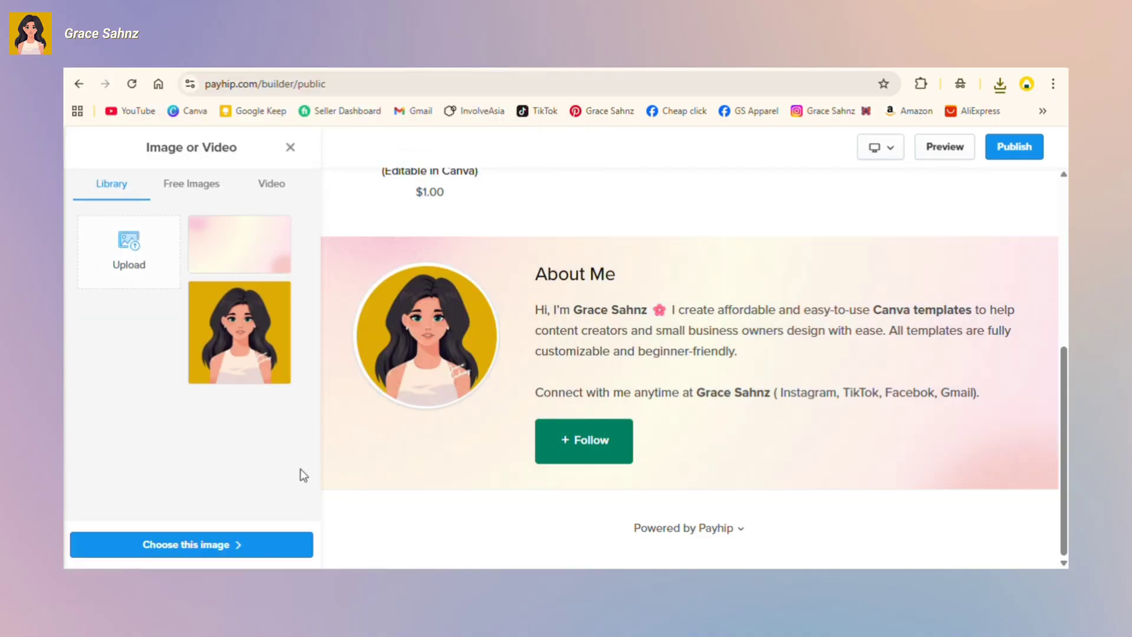
{"action": "left_click", "coordinate": [234, 547]}
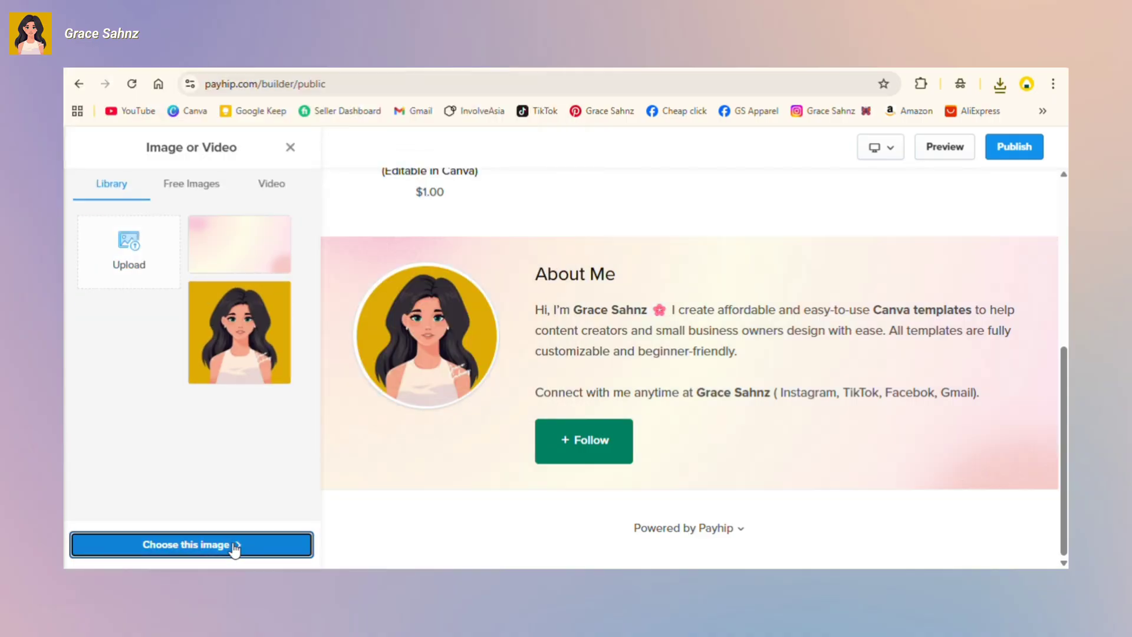
Step: Preview a darker overlay on the About Me background and open its colour scheme
{"action": "scroll", "coordinate": [177, 353], "scroll_direction": "down", "scroll_amount": 3}
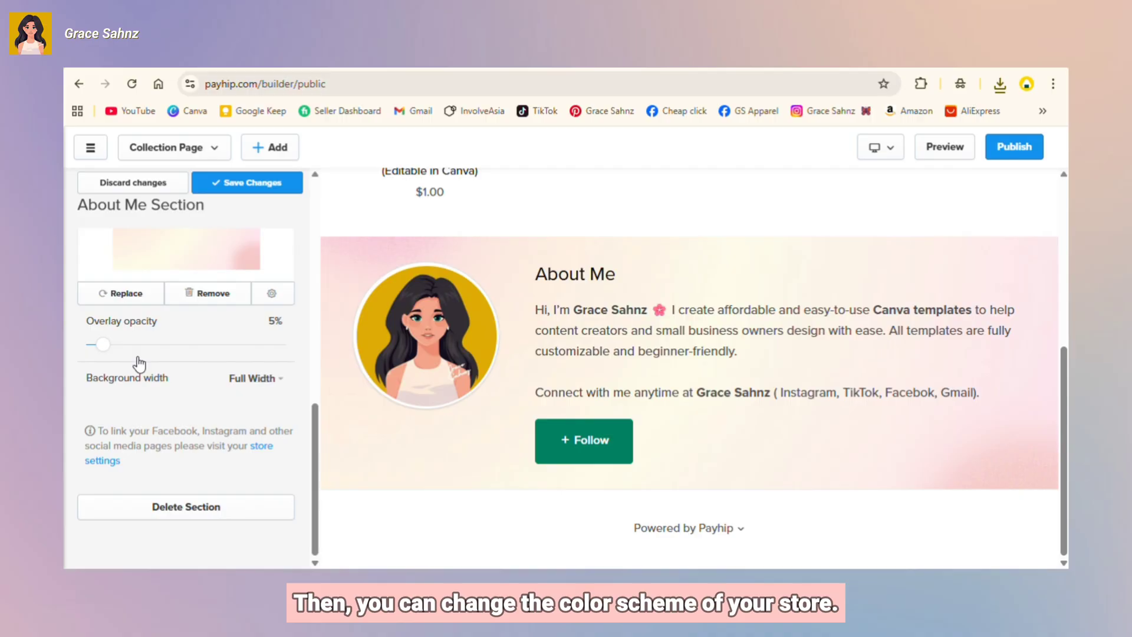
{"action": "left_click_drag", "start_coordinate": [164, 343], "coordinate": [105, 345]}
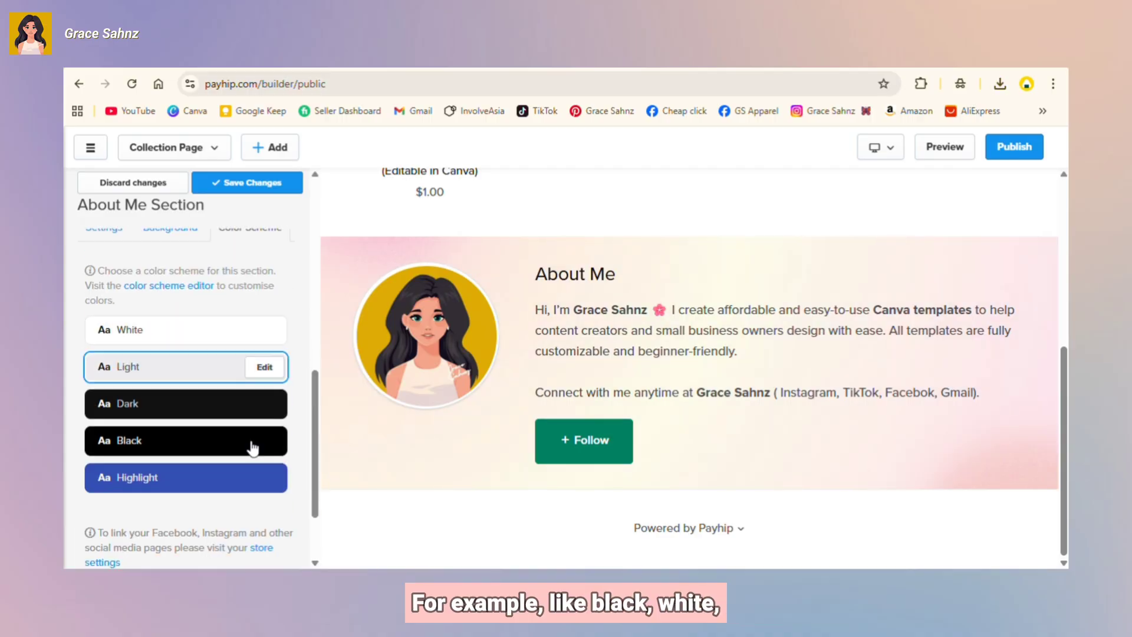
{"action": "left_click", "coordinate": [258, 414]}
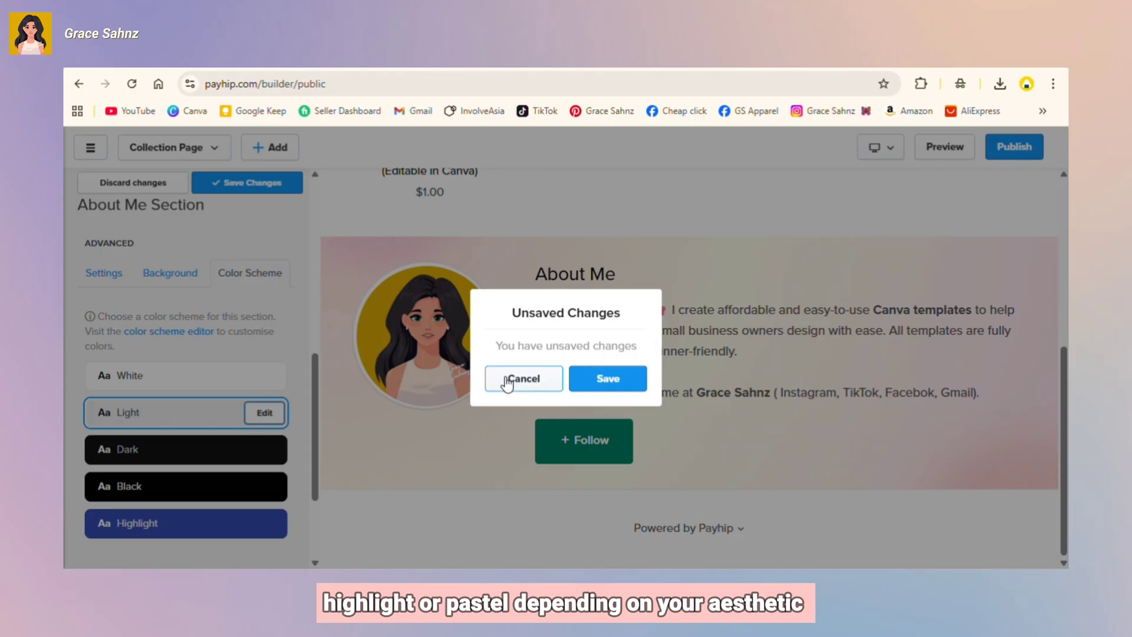
{"action": "left_click", "coordinate": [508, 382]}
Step: Try the Dark scheme on About Me, revert to Light, and save the section
{"action": "left_click", "coordinate": [228, 380]}
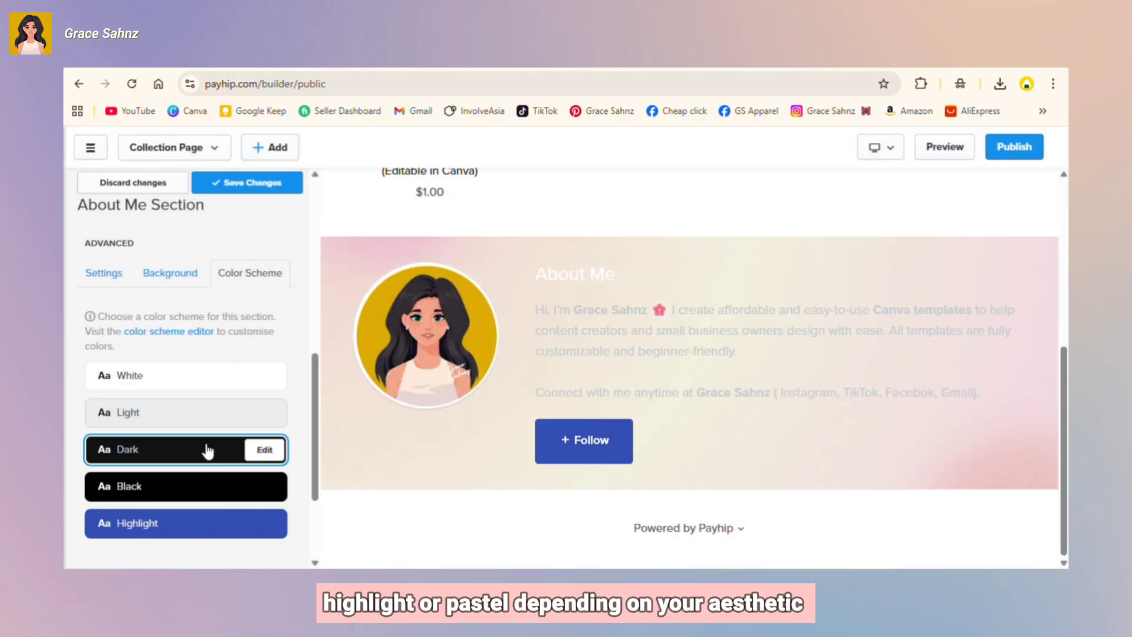
{"action": "left_click", "coordinate": [213, 417]}
{"action": "scroll", "coordinate": [222, 354], "scroll_direction": "down", "scroll_amount": 3}
{"action": "left_click", "coordinate": [253, 182]}
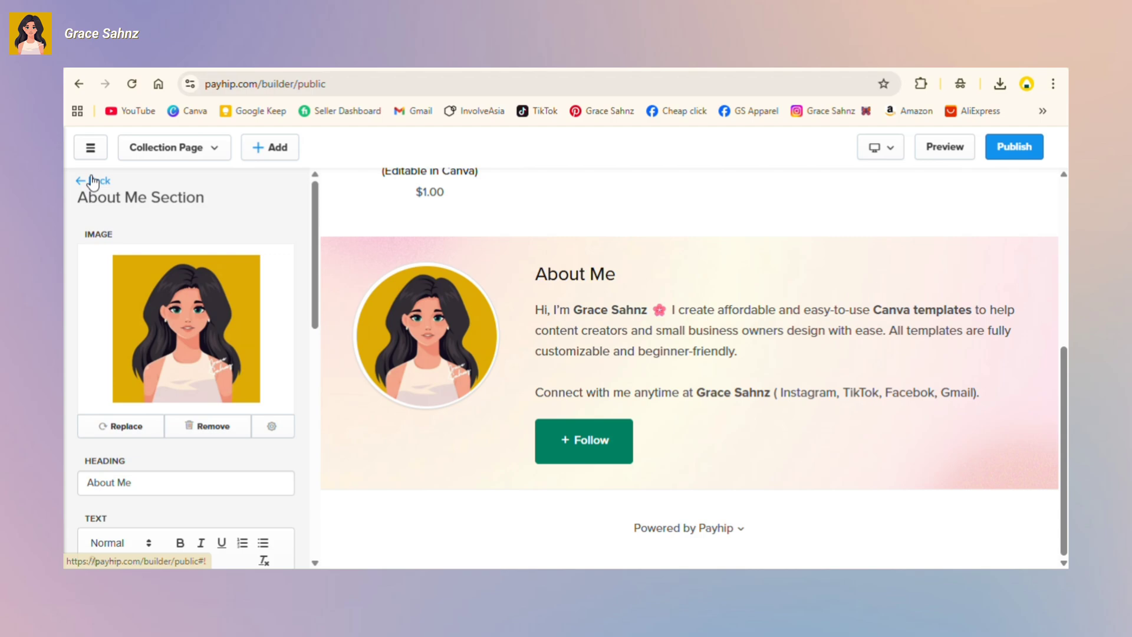
Step: Go back to the section list and open the Store Style theme options
{"action": "left_click", "coordinate": [91, 180]}
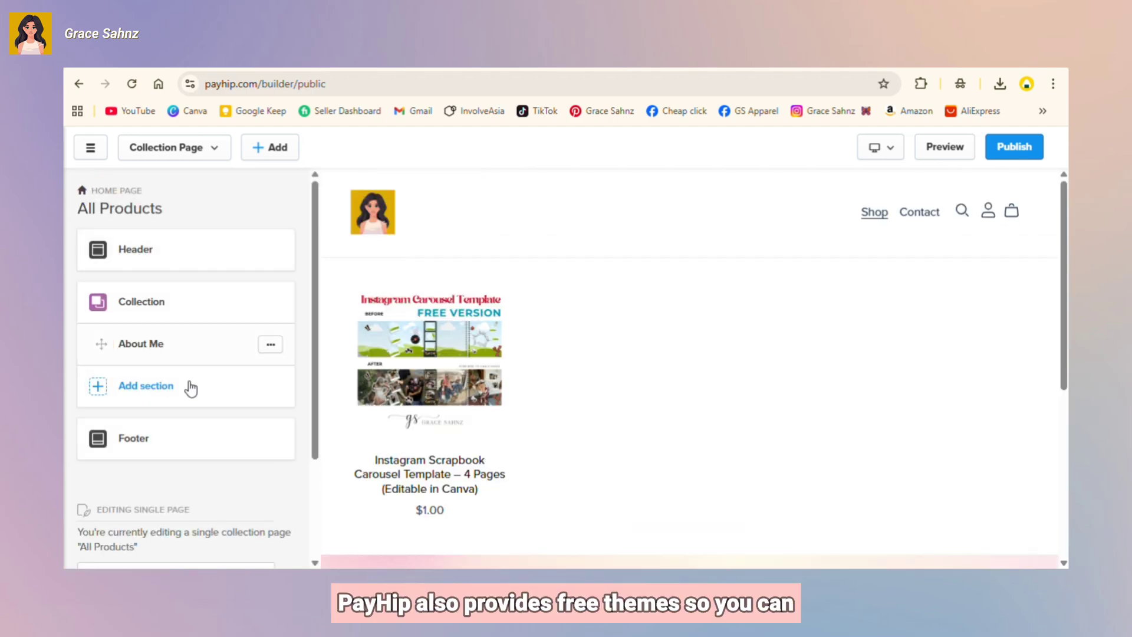
{"action": "scroll", "coordinate": [192, 479], "scroll_direction": "down", "scroll_amount": 3}
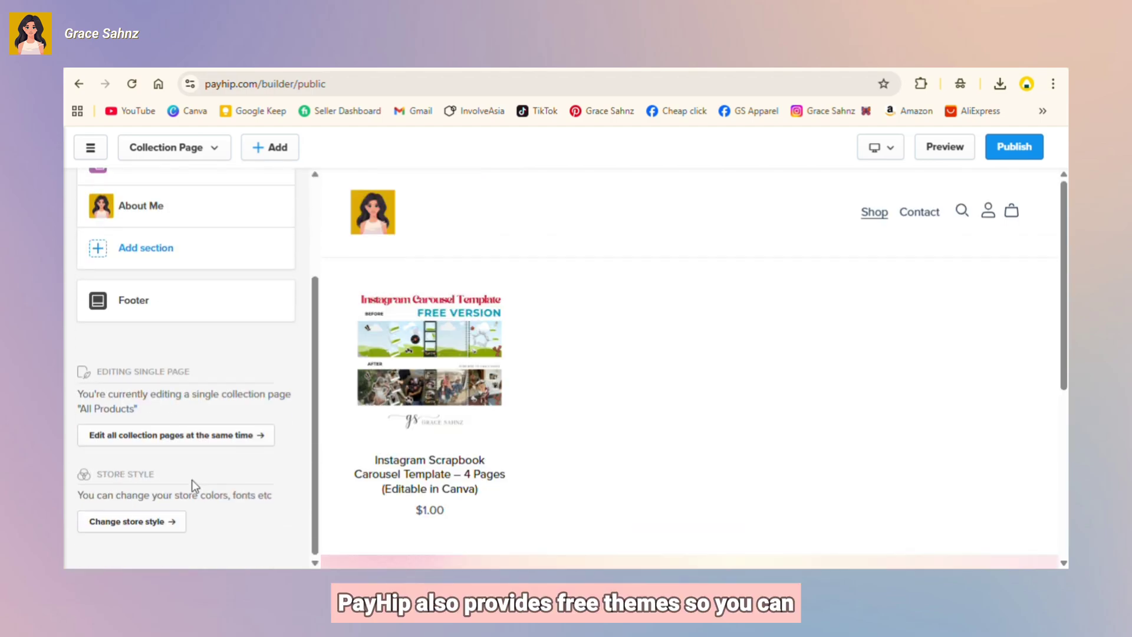
{"action": "left_click", "coordinate": [170, 521]}
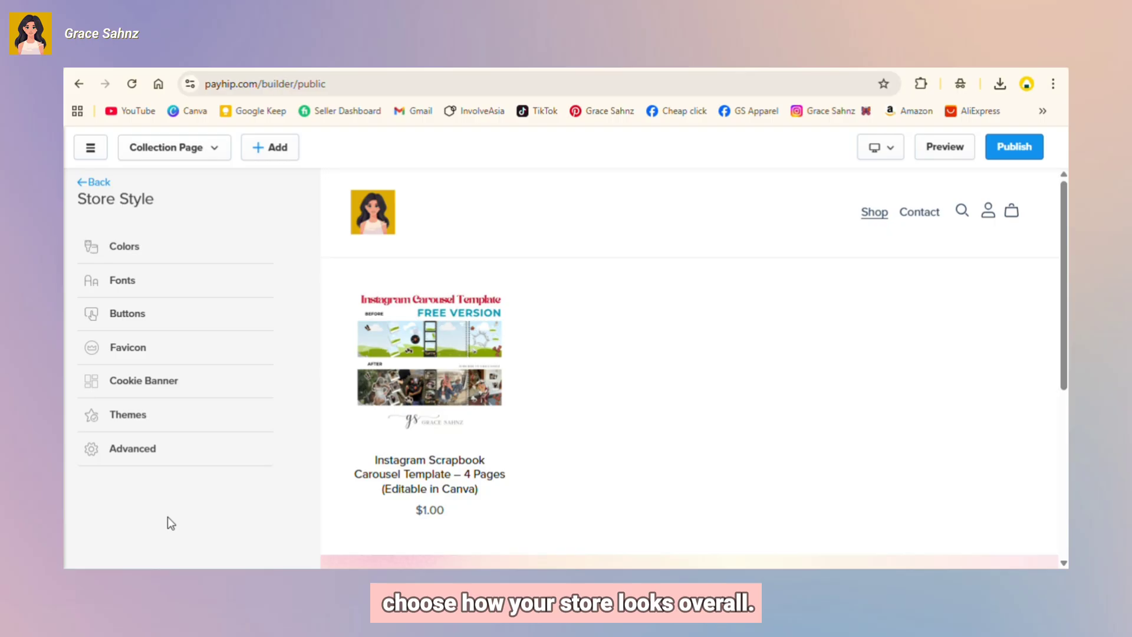
{"action": "left_click", "coordinate": [158, 417]}
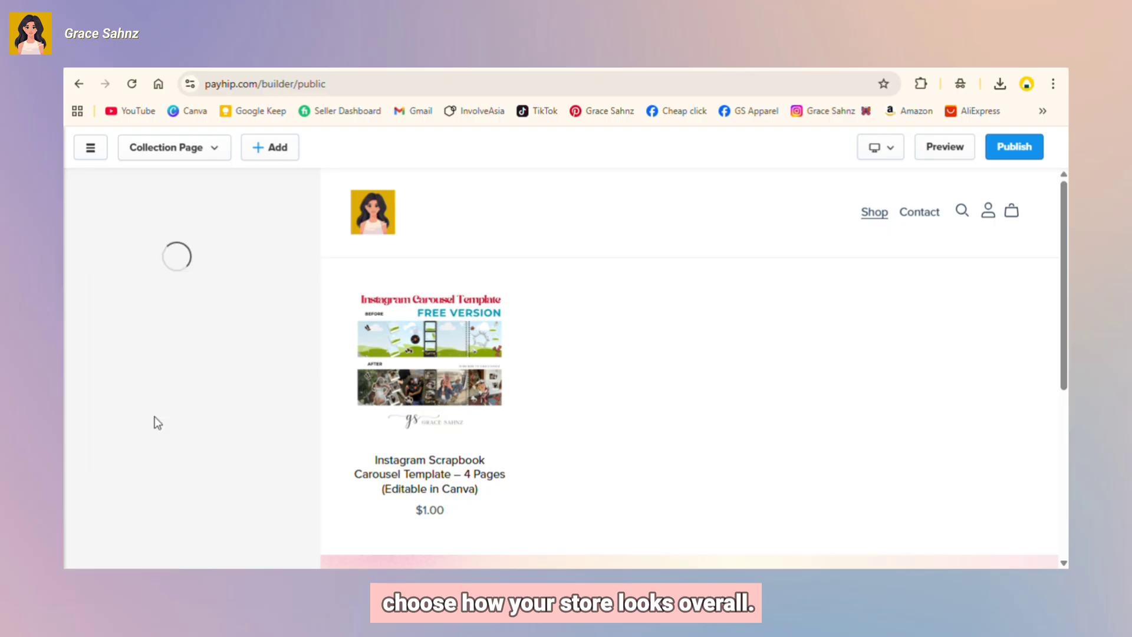
Step: Browse the full gallery of available Payhip themes
{"action": "left_click", "coordinate": [198, 380]}
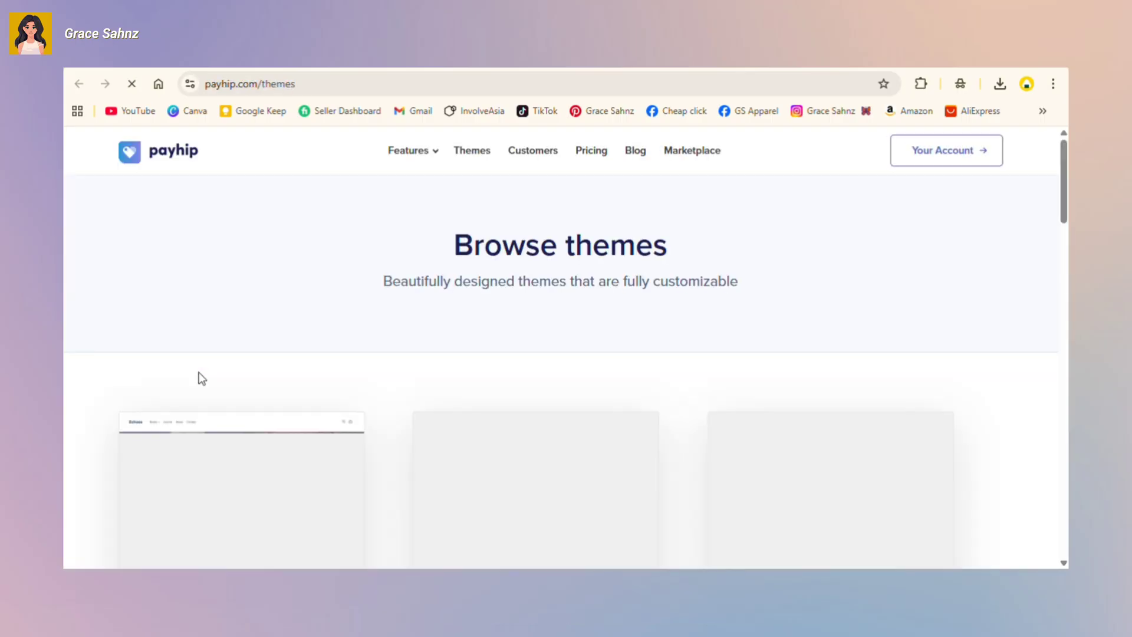
{"action": "scroll", "coordinate": [507, 395], "scroll_direction": "down", "scroll_amount": 3}
{"action": "scroll", "coordinate": [570, 553], "scroll_direction": "down", "scroll_amount": 2}
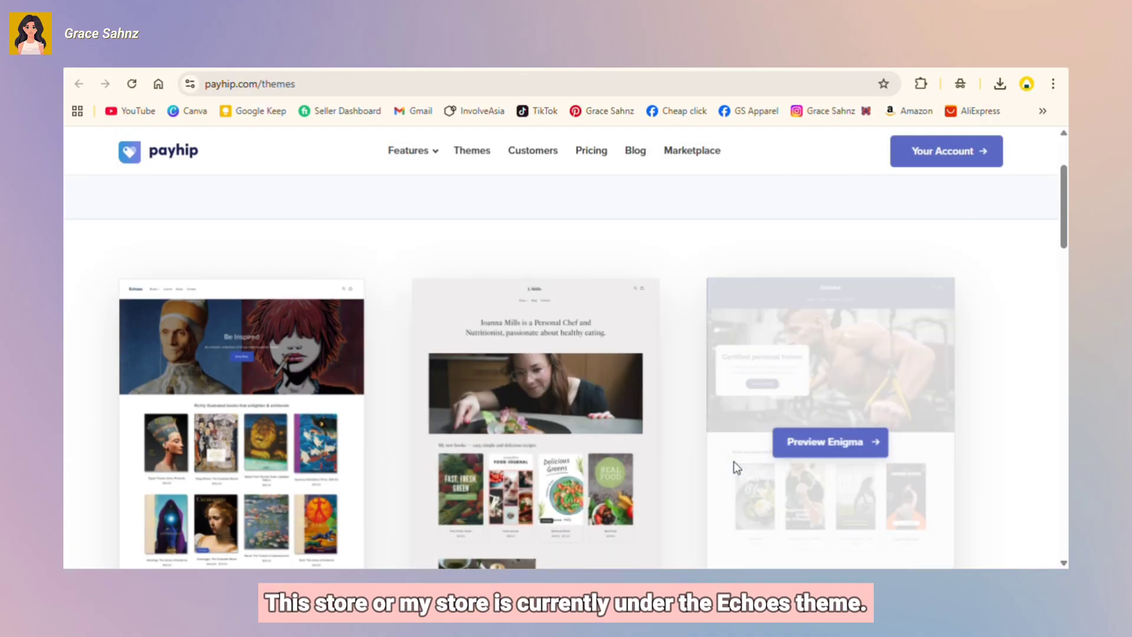
{"action": "scroll", "coordinate": [668, 464], "scroll_direction": "down", "scroll_amount": 4}
{"action": "scroll", "coordinate": [667, 465], "scroll_direction": "down", "scroll_amount": 3}
{"action": "scroll", "coordinate": [668, 464], "scroll_direction": "down", "scroll_amount": 10}
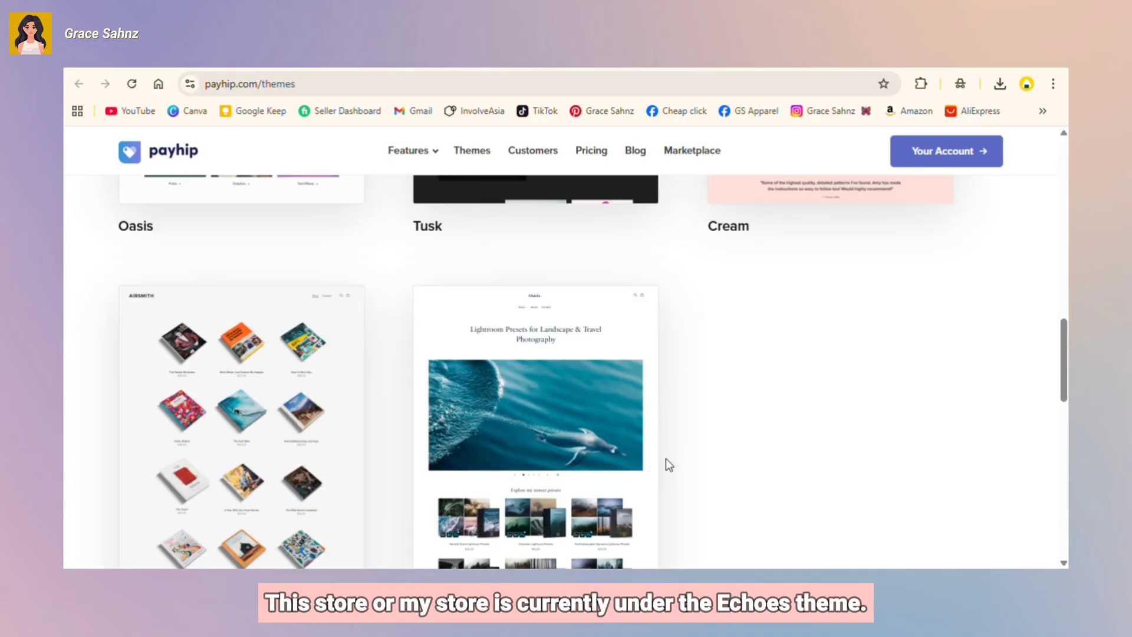
{"action": "scroll", "coordinate": [667, 460], "scroll_direction": "down", "scroll_amount": 2}
{"action": "scroll", "coordinate": [666, 460], "scroll_direction": "up", "scroll_amount": 20}
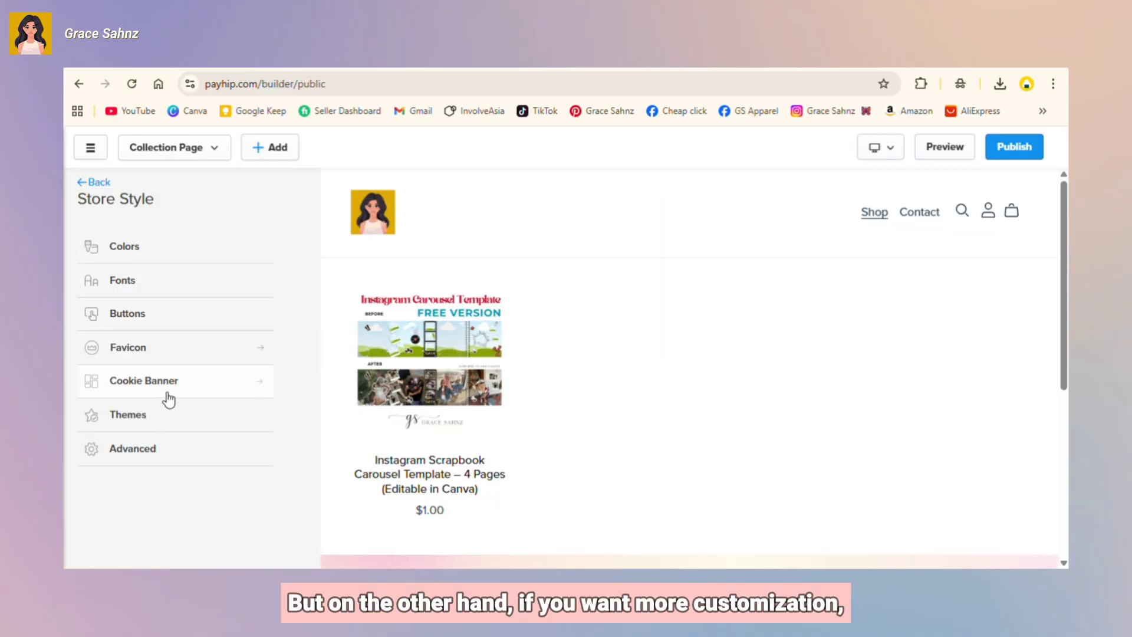
Step: Upload the pastel gradient image as the store-wide page background under Advanced and save it
{"action": "left_click", "coordinate": [172, 426]}
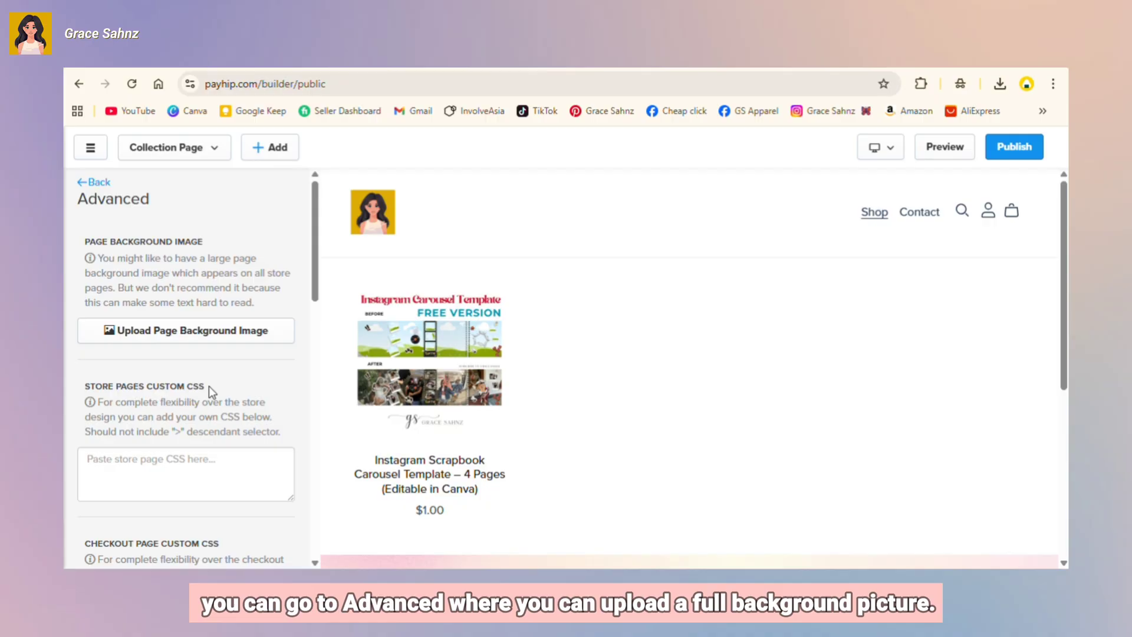
{"action": "left_click", "coordinate": [187, 330]}
{"action": "left_click", "coordinate": [235, 200]}
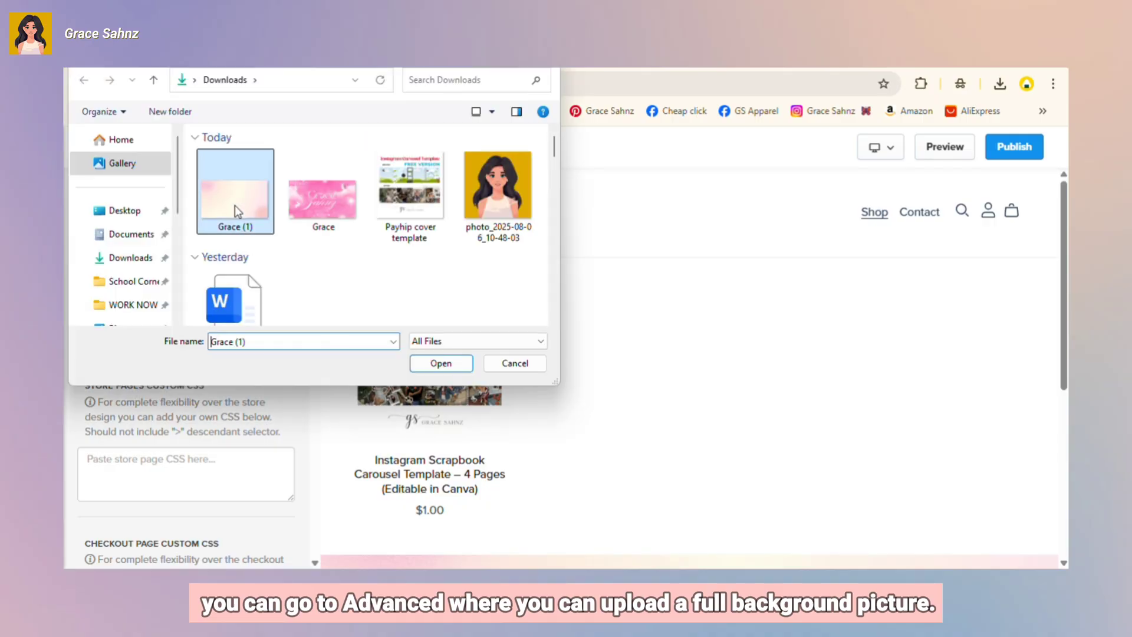
{"action": "left_click", "coordinate": [433, 363]}
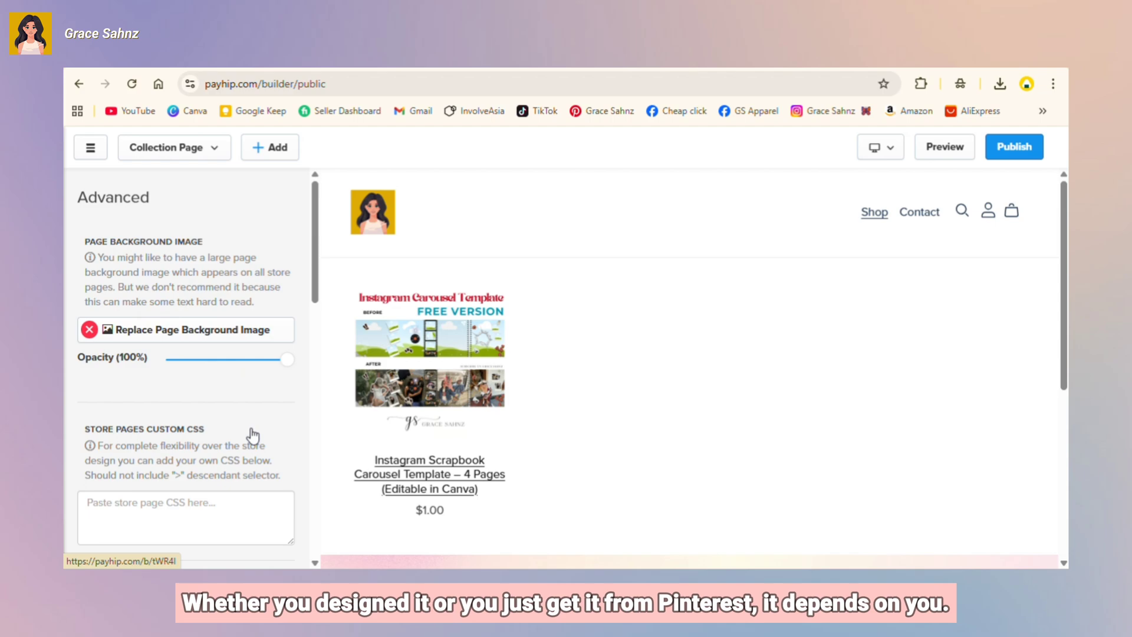
{"action": "scroll", "coordinate": [574, 440], "scroll_direction": "down", "scroll_amount": 5}
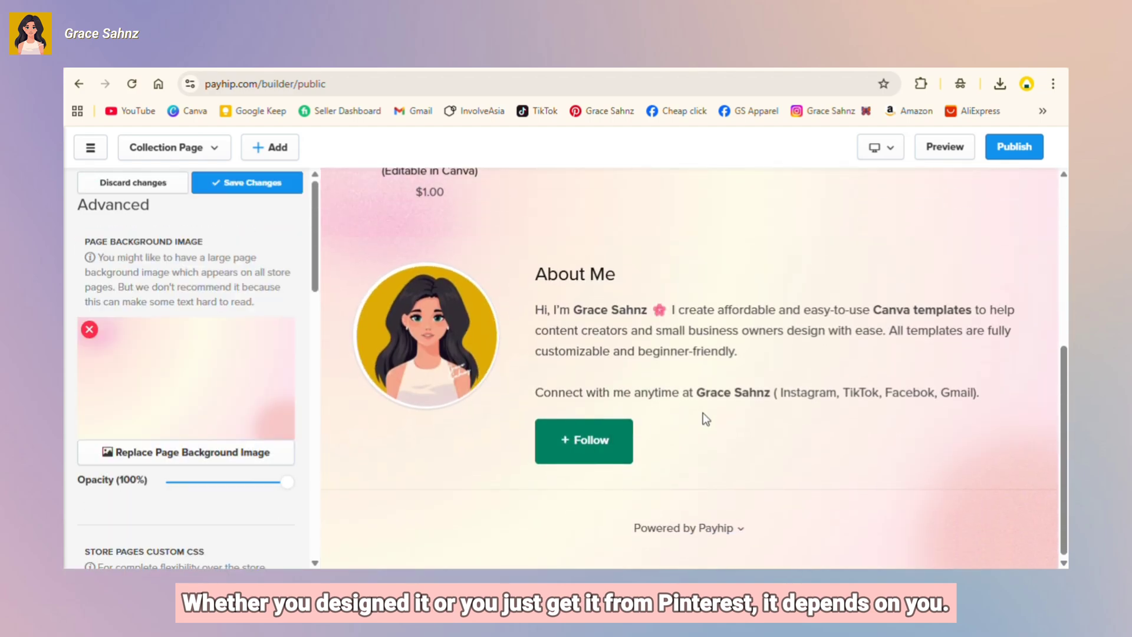
{"action": "scroll", "coordinate": [702, 425], "scroll_direction": "up", "scroll_amount": 5}
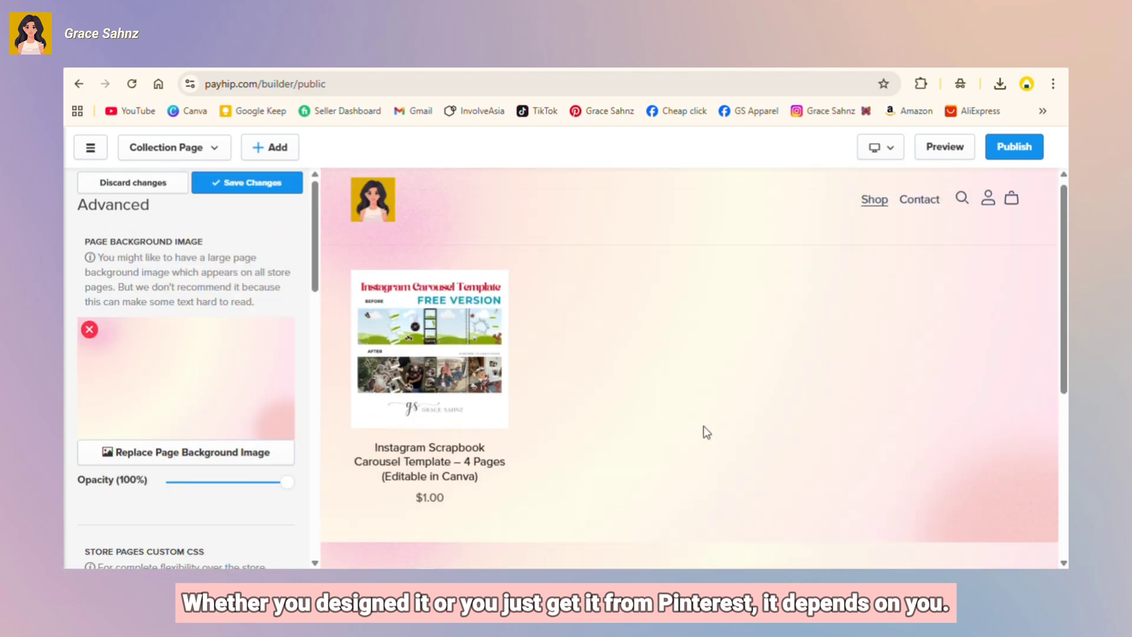
{"action": "left_click", "coordinate": [237, 183]}
{"action": "left_click", "coordinate": [93, 183]}
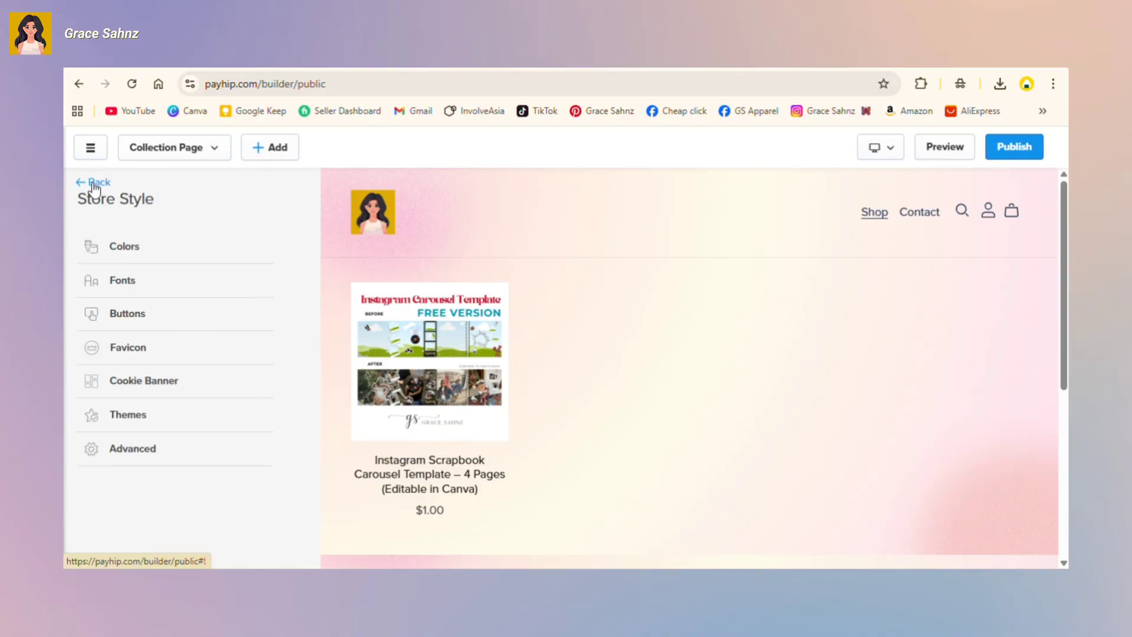
Step: Remove the header's store logo so the title text shows, and save the header
{"action": "left_click", "coordinate": [94, 183]}
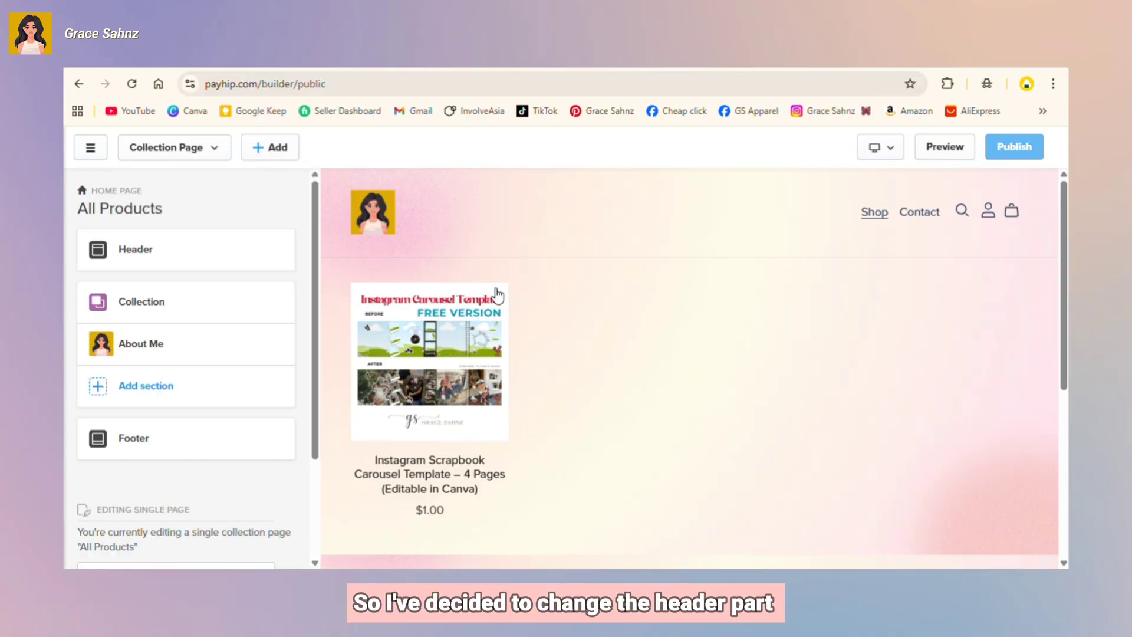
{"action": "left_click", "coordinate": [195, 259]}
{"action": "left_click", "coordinate": [137, 248]}
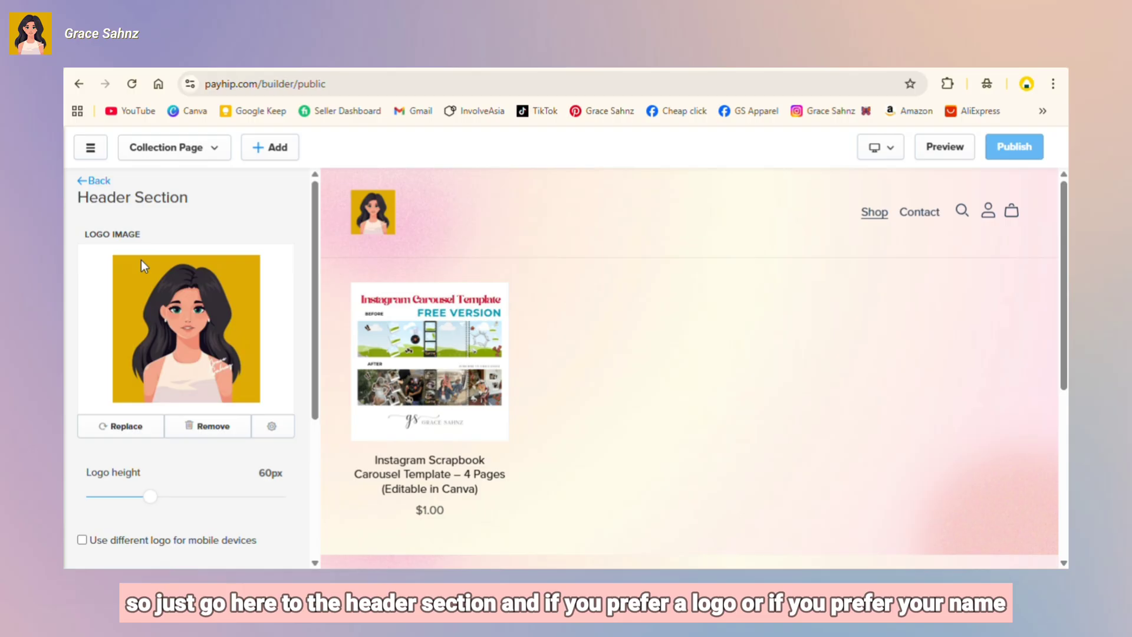
{"action": "scroll", "coordinate": [185, 351], "scroll_direction": "down", "scroll_amount": 3}
{"action": "scroll", "coordinate": [205, 428], "scroll_direction": "up", "scroll_amount": 3}
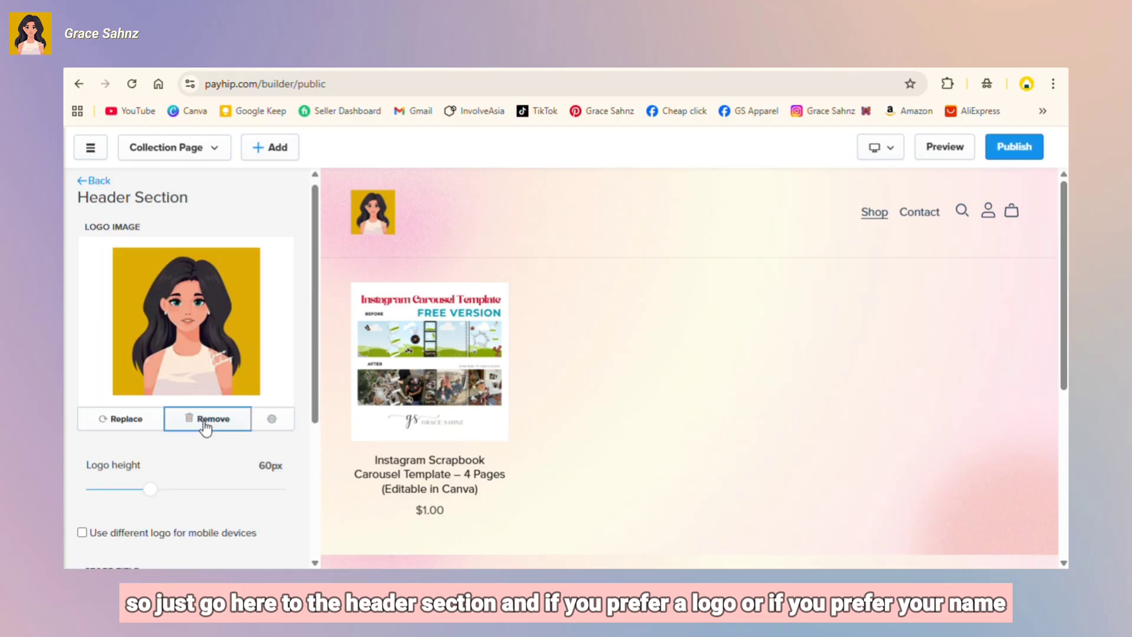
{"action": "left_click", "coordinate": [205, 420]}
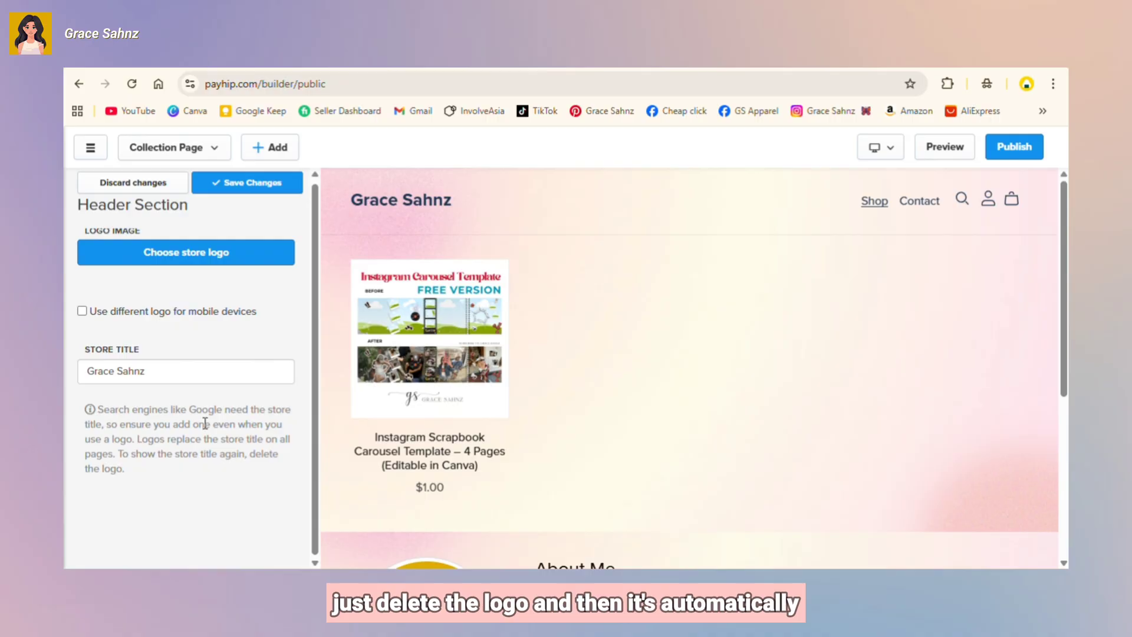
{"action": "left_click", "coordinate": [253, 183]}
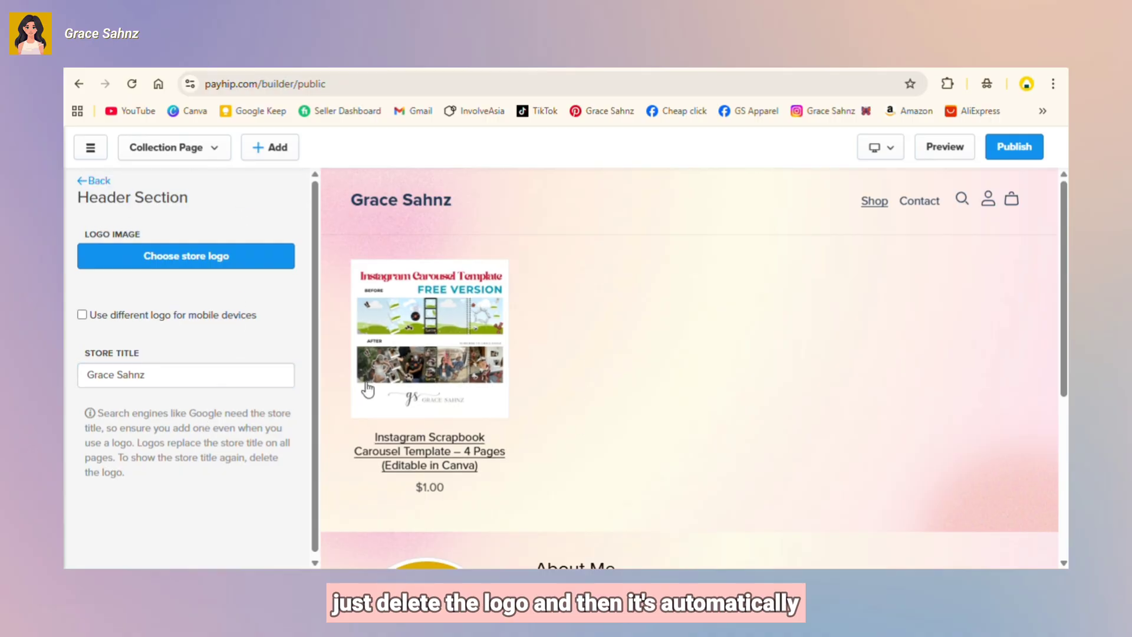
Step: Review the storefront and publish the updated store
{"action": "scroll", "coordinate": [556, 404], "scroll_direction": "down", "scroll_amount": 2}
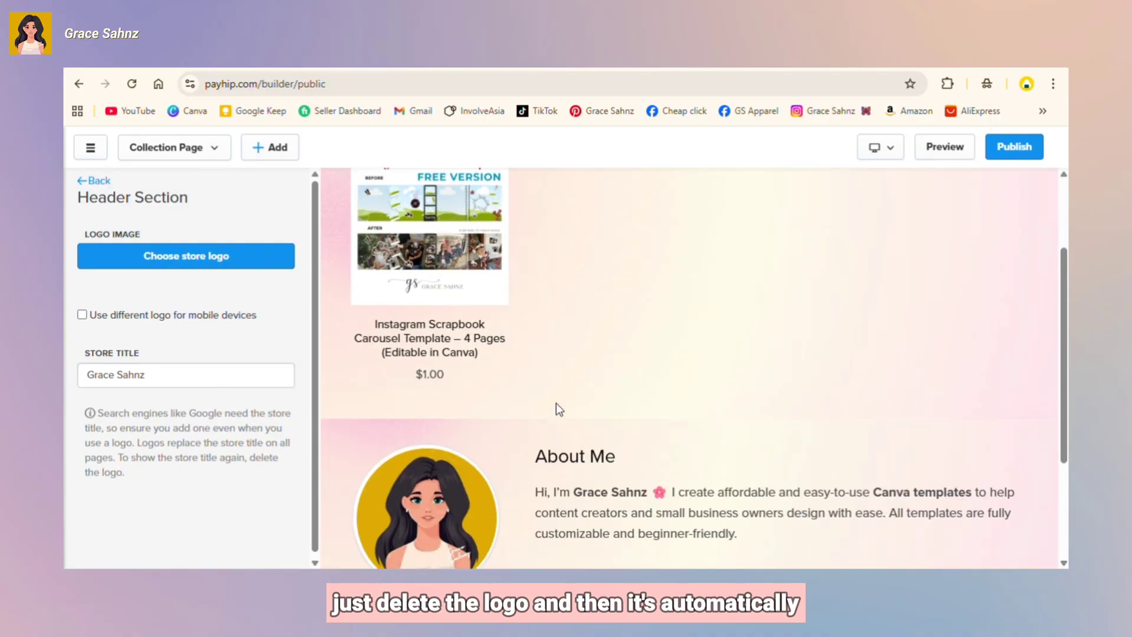
{"action": "scroll", "coordinate": [557, 404], "scroll_direction": "down", "scroll_amount": 3}
{"action": "scroll", "coordinate": [556, 403], "scroll_direction": "up", "scroll_amount": 5}
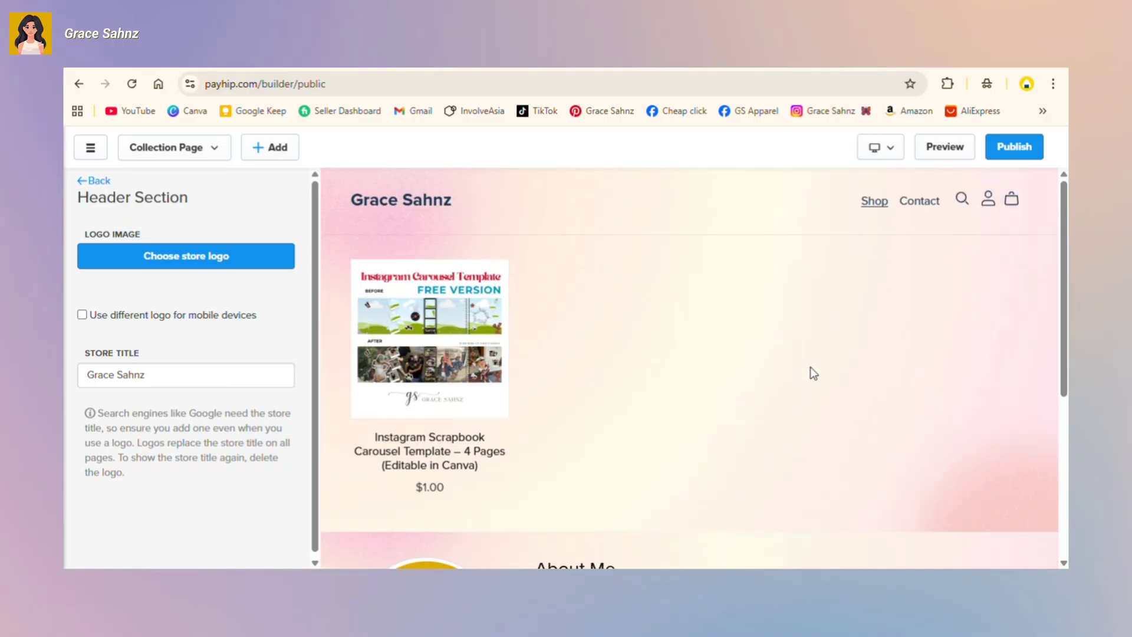
{"action": "left_click", "coordinate": [1006, 149]}
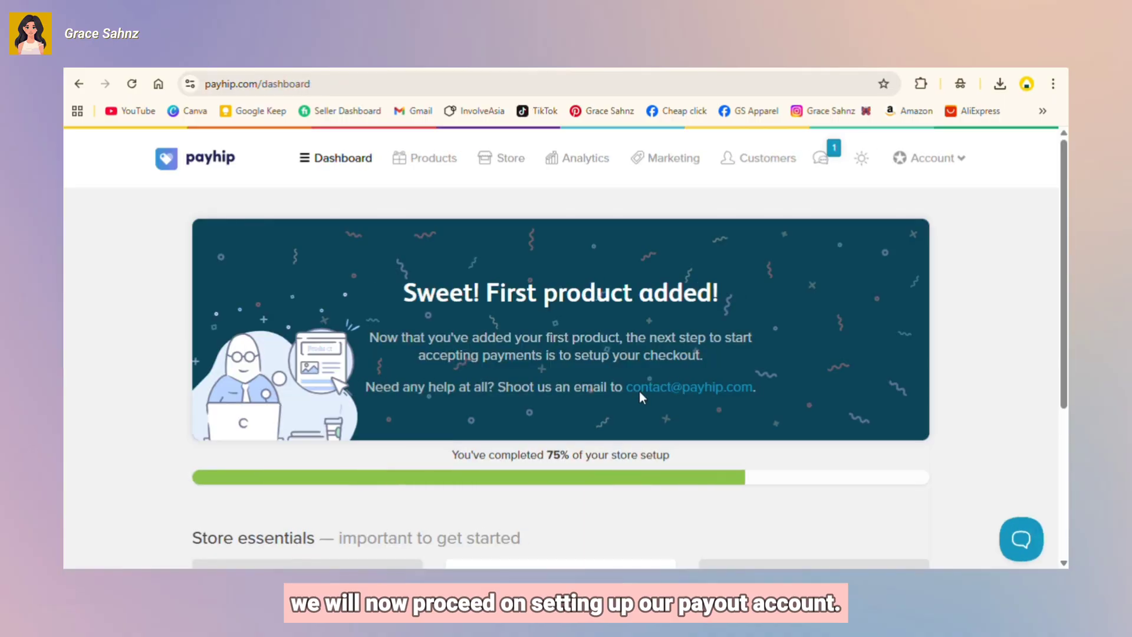
Step: Start checkout setup and connect a PayPal account under Payment Details
{"action": "scroll", "coordinate": [663, 377], "scroll_direction": "down", "scroll_amount": 4}
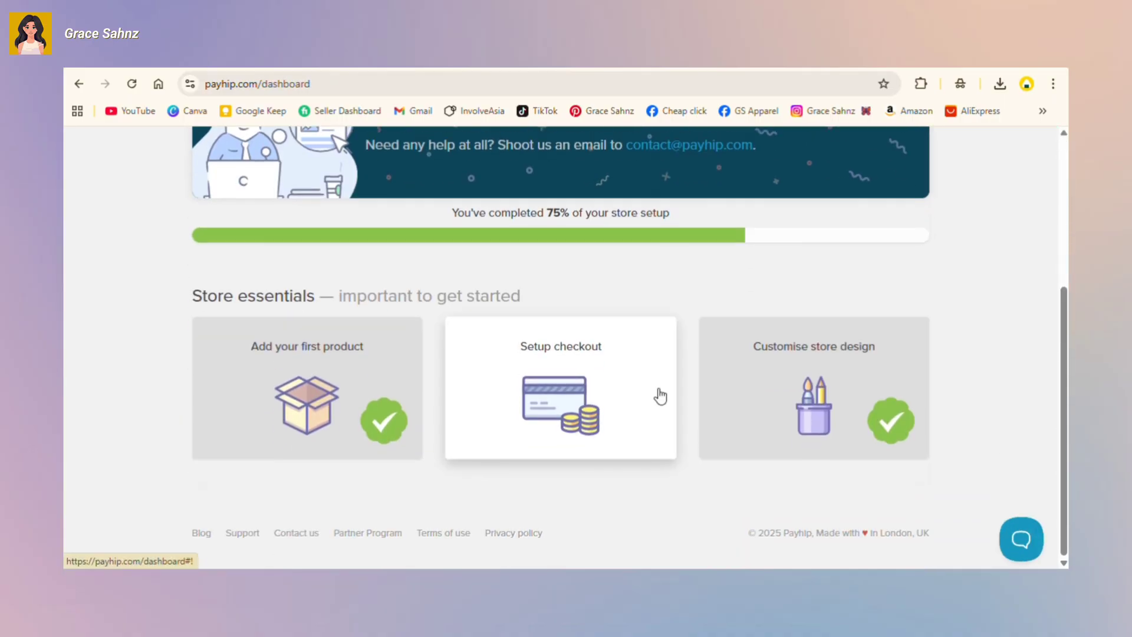
{"action": "left_click", "coordinate": [578, 420]}
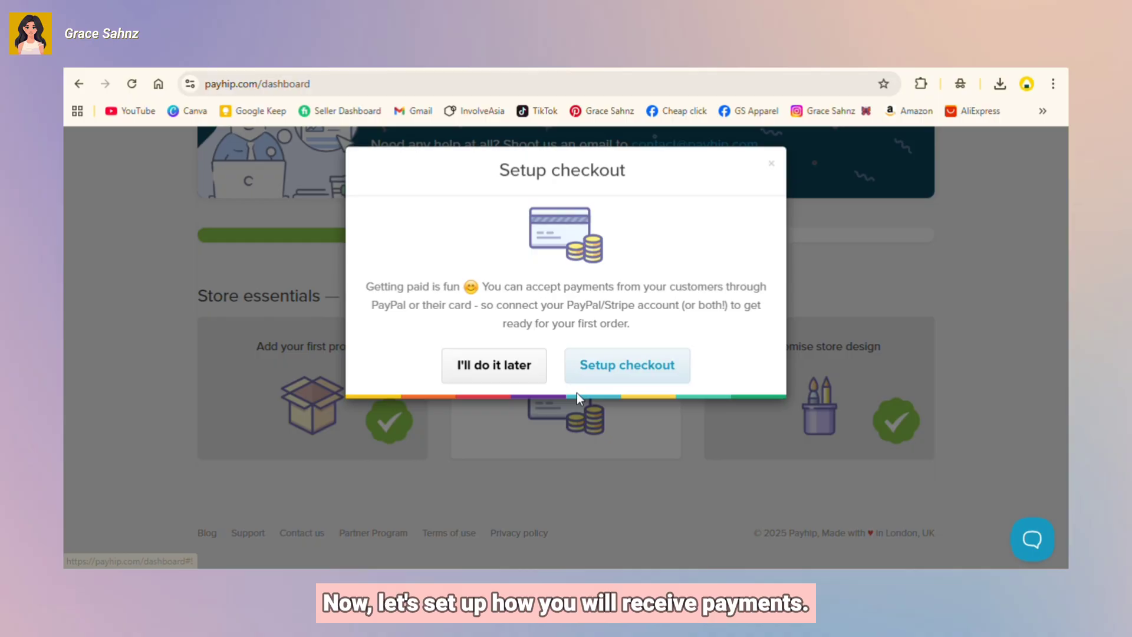
{"action": "left_click", "coordinate": [602, 369]}
{"action": "left_click", "coordinate": [340, 405]}
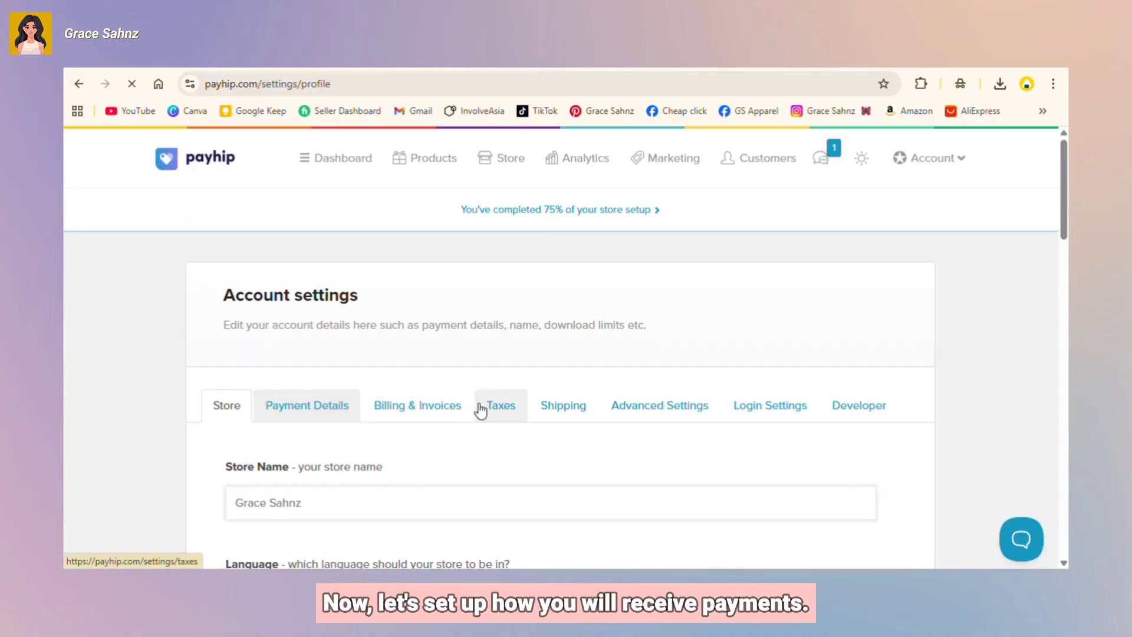
{"action": "scroll", "coordinate": [493, 401], "scroll_direction": "down", "scroll_amount": 3}
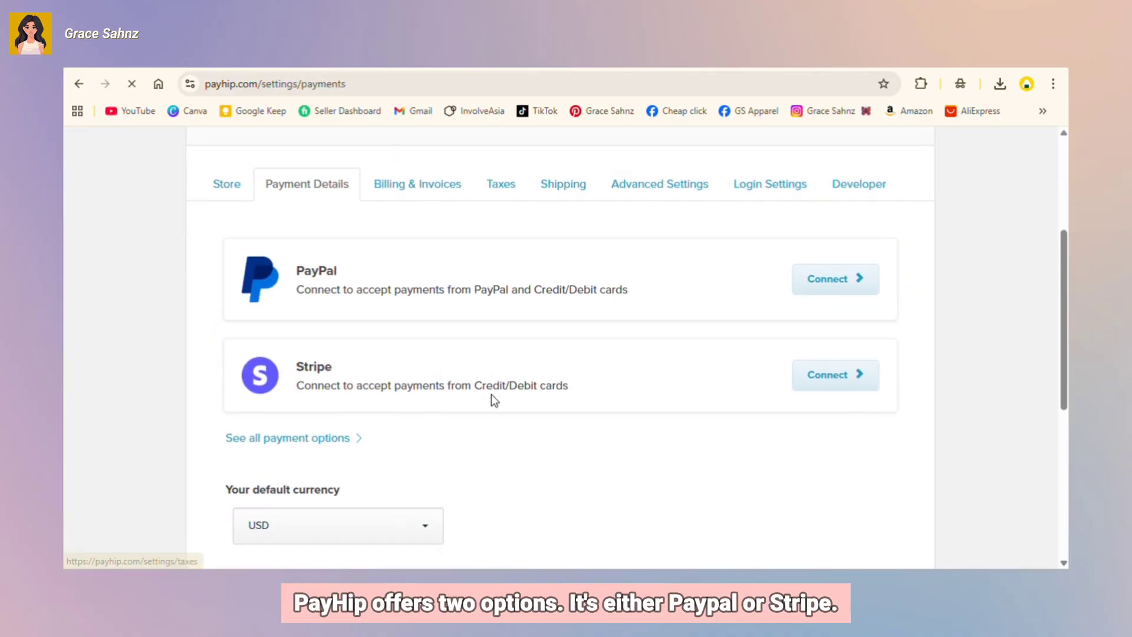
{"action": "left_click", "coordinate": [821, 285]}
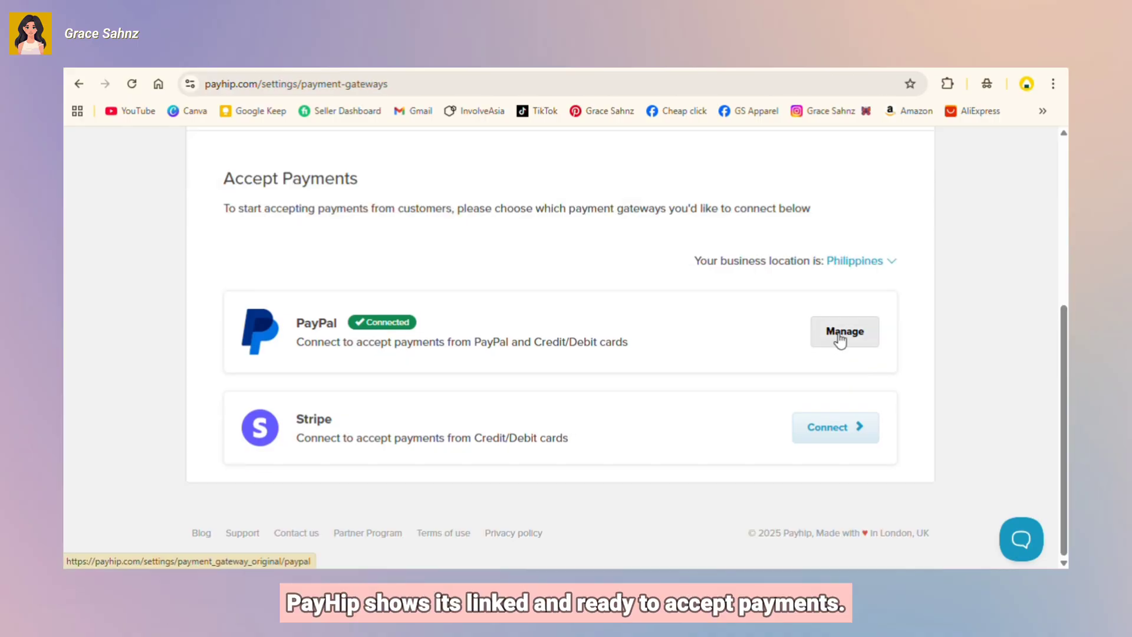
Step: Check the connected PayPal account's management page, then return to the store's general settings
{"action": "left_click", "coordinate": [841, 340]}
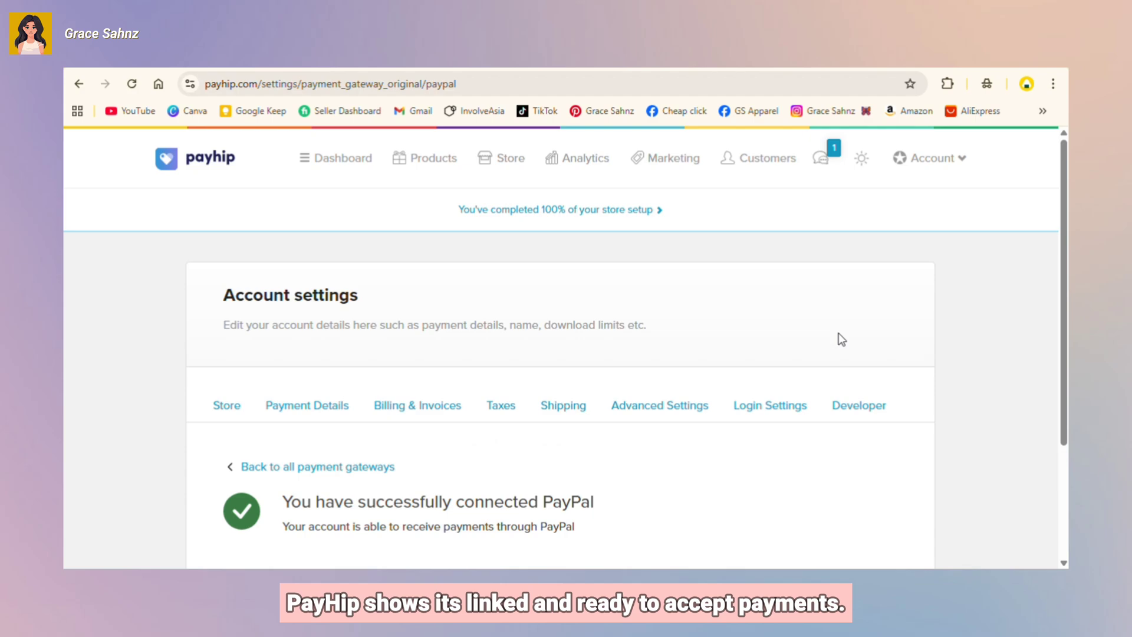
{"action": "scroll", "coordinate": [727, 382], "scroll_direction": "down", "scroll_amount": 1}
{"action": "scroll", "coordinate": [728, 386], "scroll_direction": "down", "scroll_amount": 2}
{"action": "key", "text": "alt+Left"}
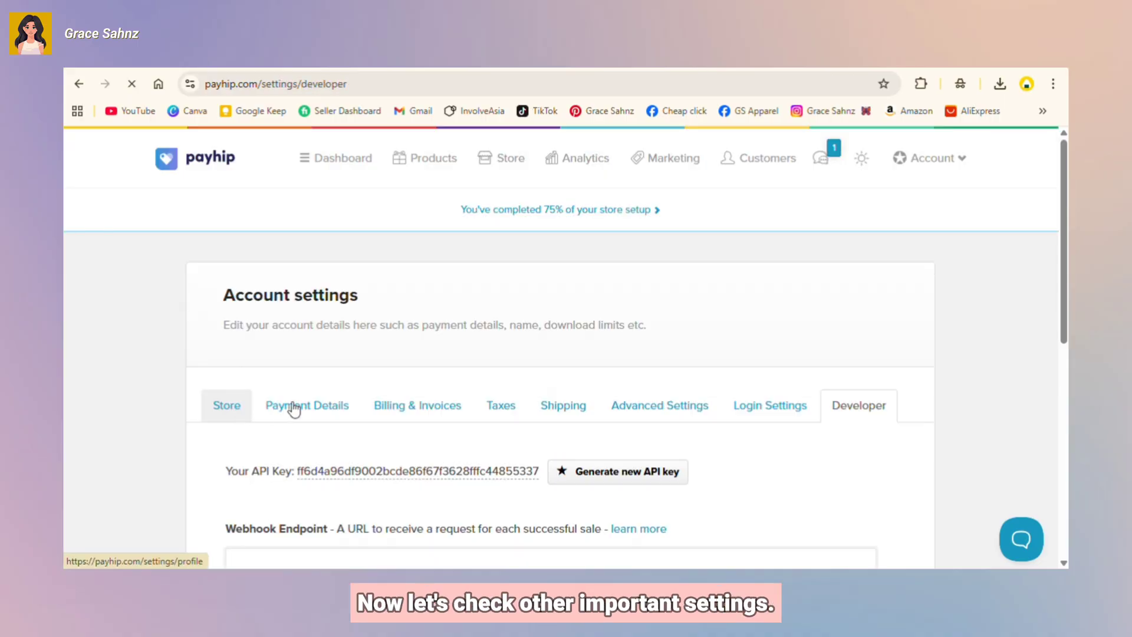
{"action": "left_click", "coordinate": [228, 405]}
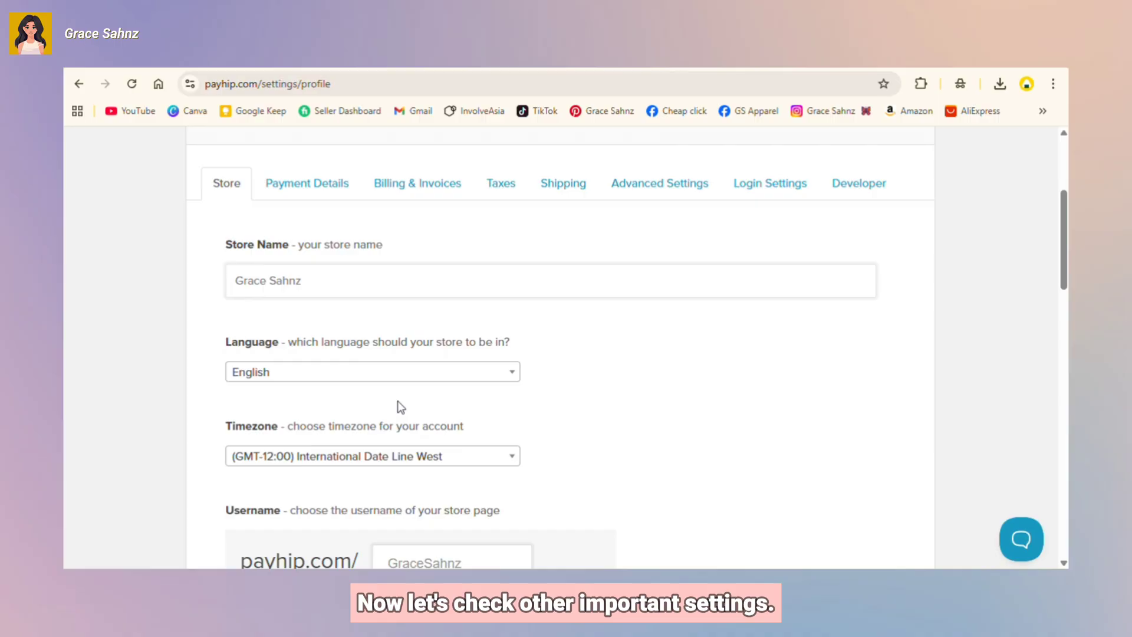
Step: Look over the store username and the Instagram, YouTube, Facebook, X and TikTok link fields
{"action": "scroll", "coordinate": [401, 407], "scroll_direction": "down", "scroll_amount": 3}
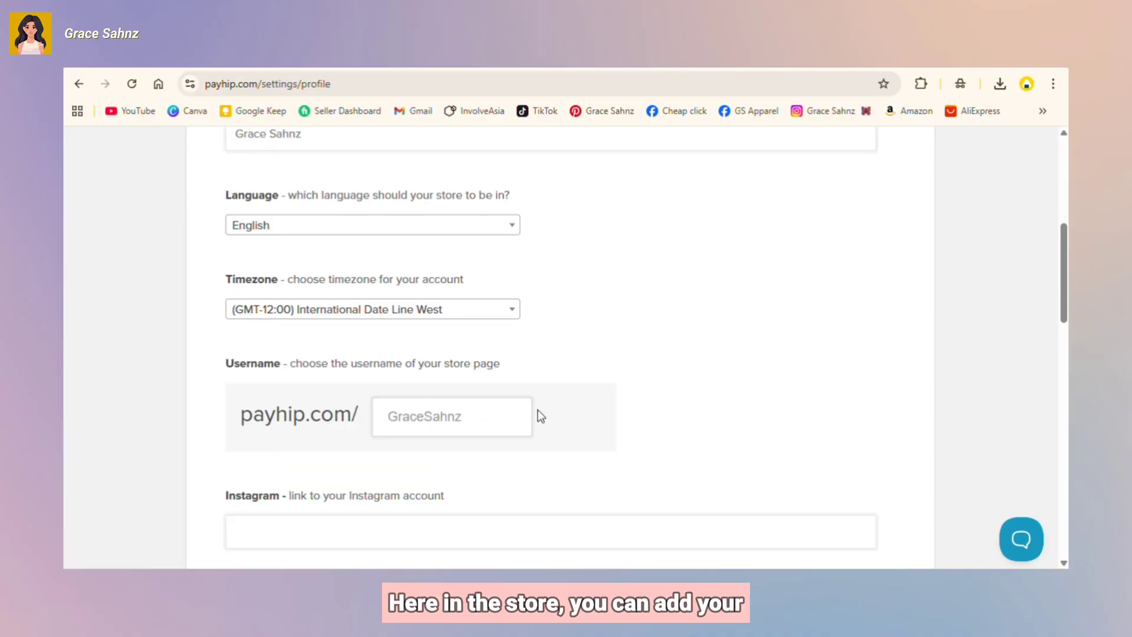
{"action": "left_click", "coordinate": [480, 416]}
{"action": "scroll", "coordinate": [484, 416], "scroll_direction": "down", "scroll_amount": 4}
{"action": "left_click", "coordinate": [483, 311]}
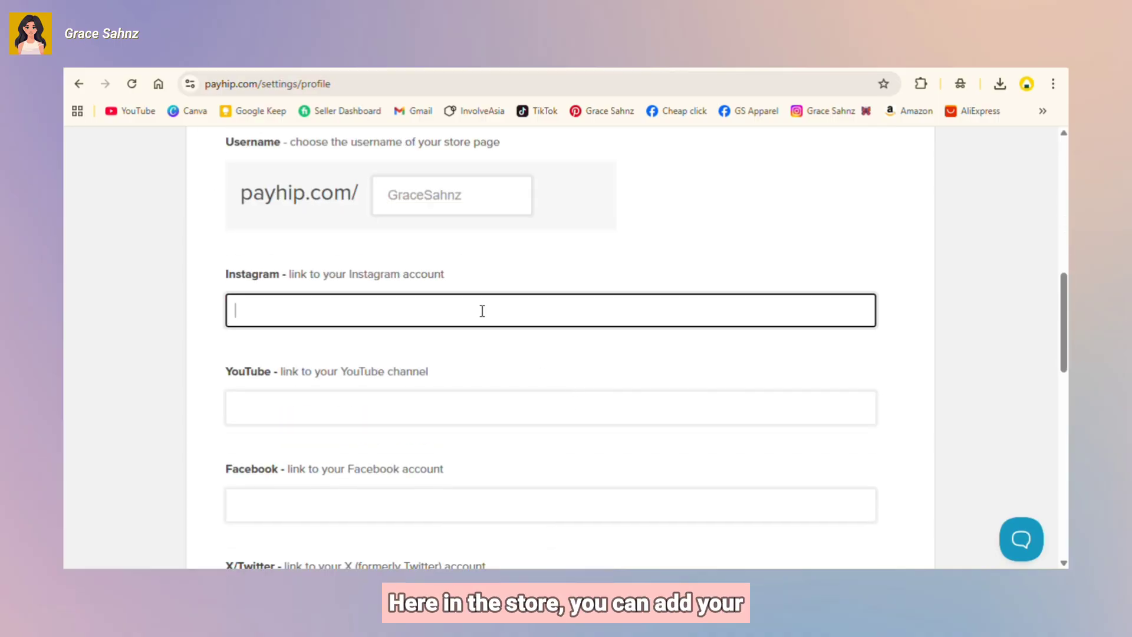
{"action": "scroll", "coordinate": [460, 294], "scroll_direction": "down", "scroll_amount": 3}
{"action": "left_click", "coordinate": [443, 262]}
{"action": "left_click", "coordinate": [447, 359]}
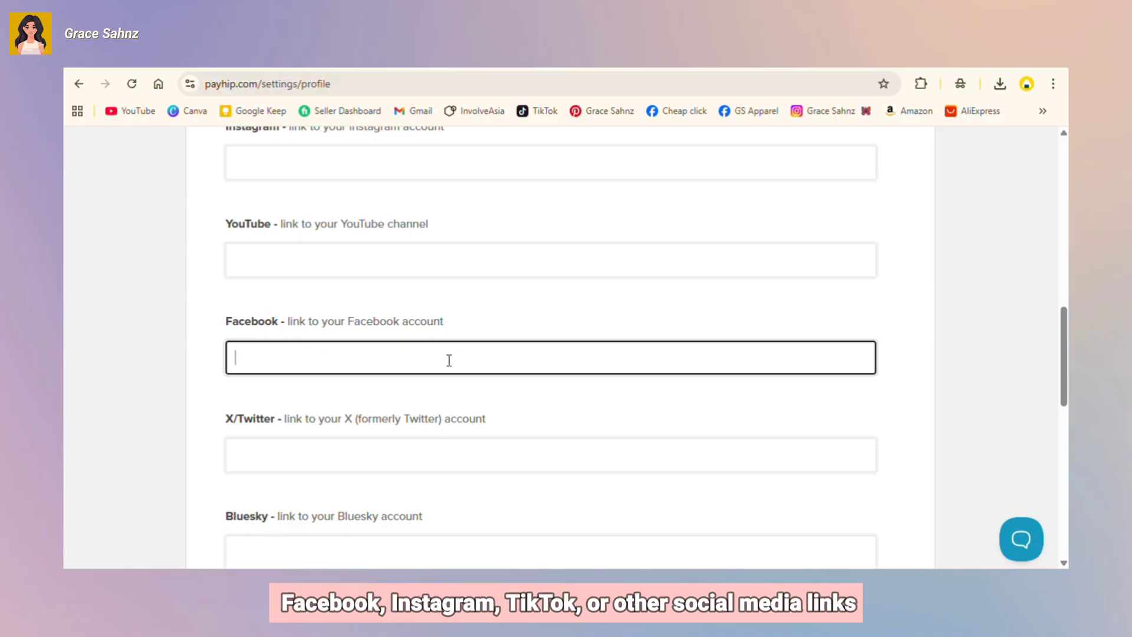
{"action": "scroll", "coordinate": [447, 359], "scroll_direction": "down", "scroll_amount": 3}
{"action": "left_click", "coordinate": [448, 301]}
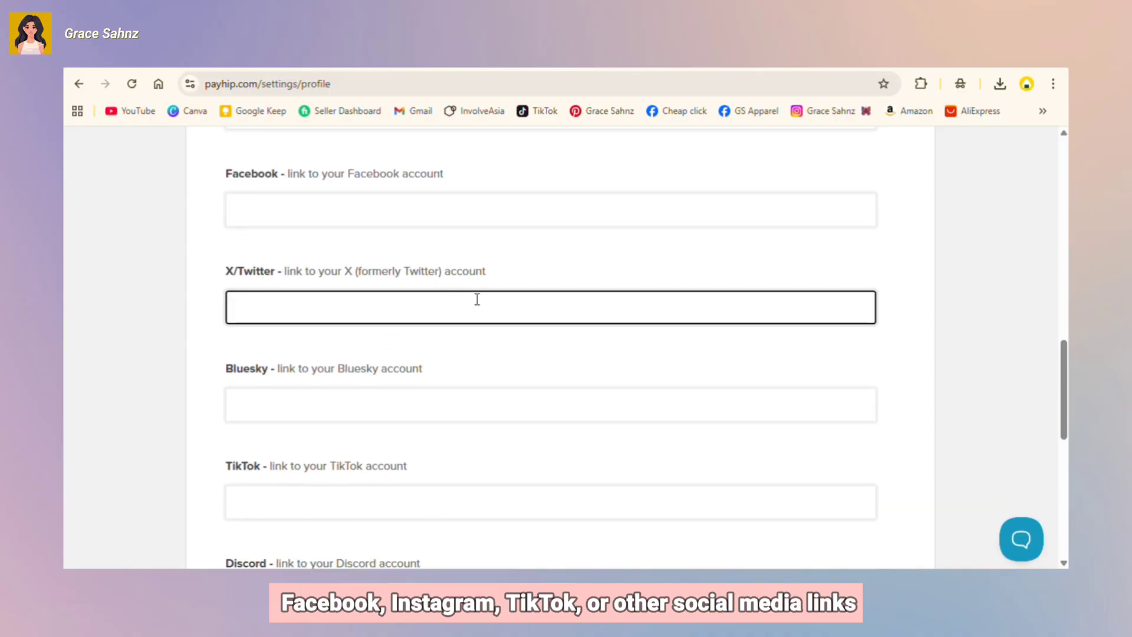
{"action": "scroll", "coordinate": [427, 384], "scroll_direction": "down", "scroll_amount": 2}
{"action": "scroll", "coordinate": [372, 337], "scroll_direction": "down", "scroll_amount": 1}
{"action": "left_click", "coordinate": [406, 351]}
Step: Check the Discord, Pinterest and LinkedIn fields, then view the Billing & Invoices plan cards
{"action": "scroll", "coordinate": [353, 360], "scroll_direction": "down", "scroll_amount": 2}
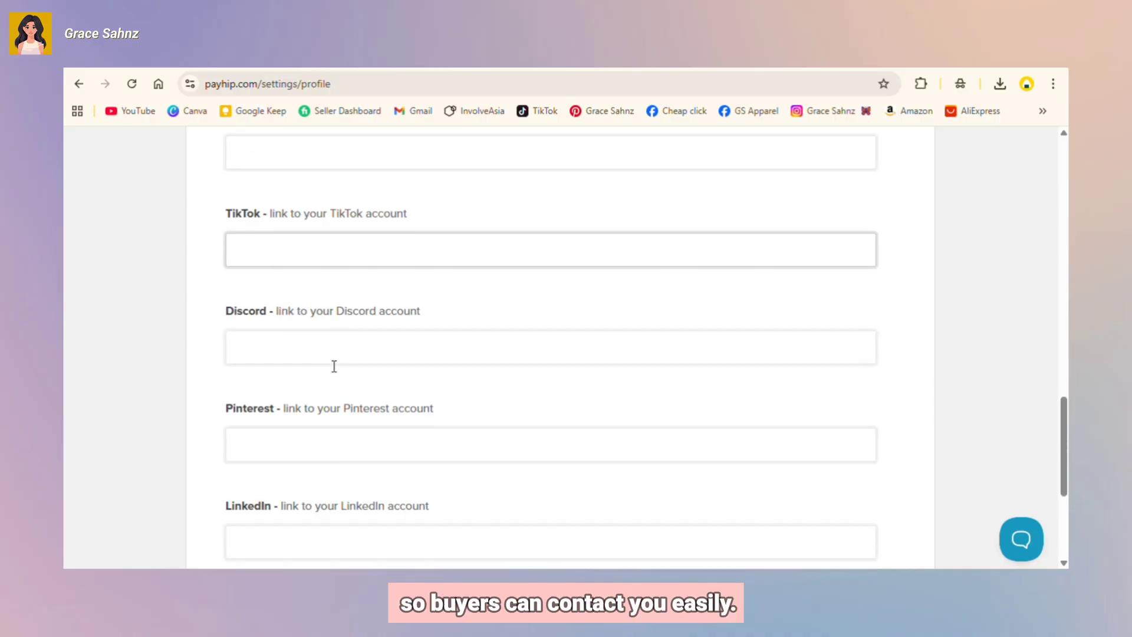
{"action": "scroll", "coordinate": [334, 366], "scroll_direction": "down", "scroll_amount": 1}
{"action": "left_click", "coordinate": [329, 302]}
{"action": "left_click", "coordinate": [318, 392]}
{"action": "scroll", "coordinate": [317, 391], "scroll_direction": "down", "scroll_amount": 2}
{"action": "left_click", "coordinate": [320, 357]}
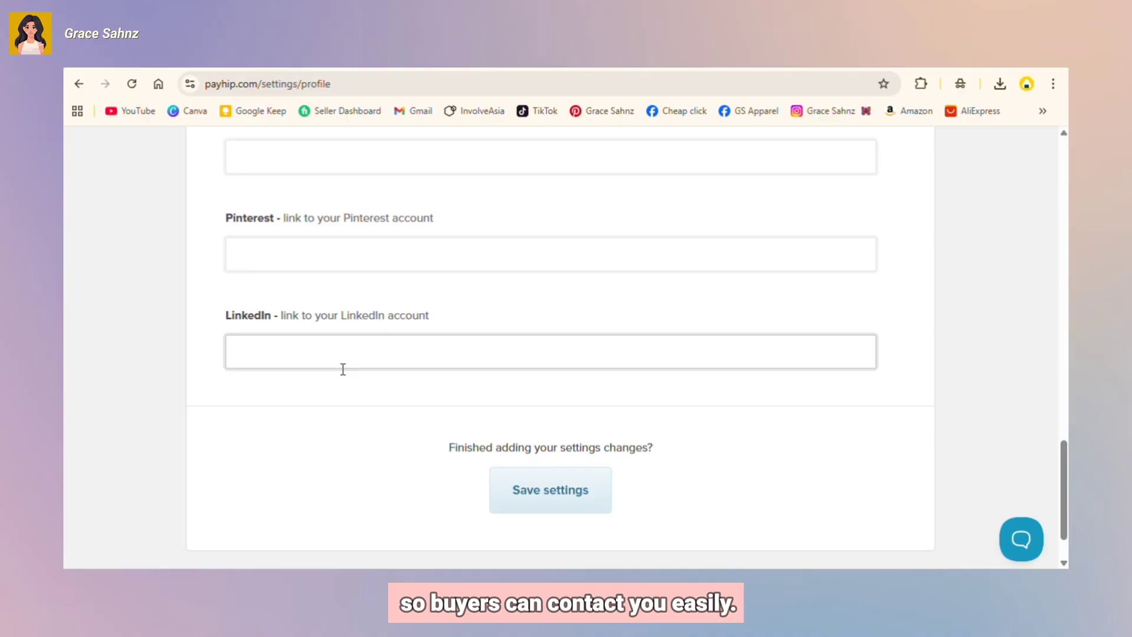
{"action": "left_click", "coordinate": [453, 394]}
{"action": "scroll", "coordinate": [511, 468], "scroll_direction": "down", "scroll_amount": 1}
{"action": "scroll", "coordinate": [532, 435], "scroll_direction": "up", "scroll_amount": 15}
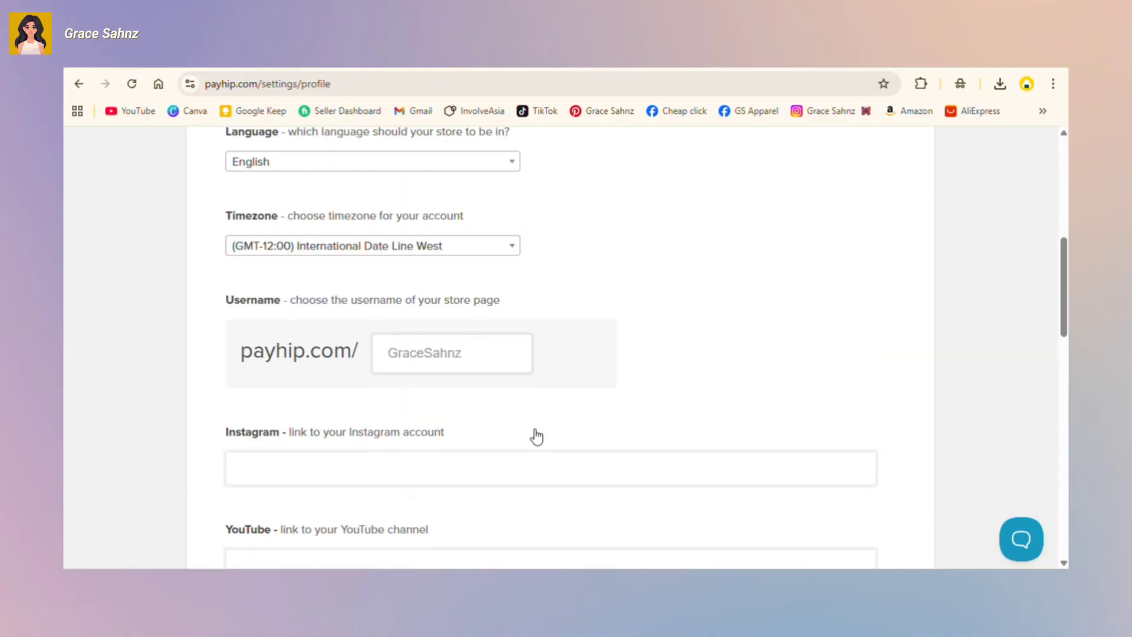
{"action": "left_click", "coordinate": [439, 345]}
{"action": "scroll", "coordinate": [447, 372], "scroll_direction": "down", "scroll_amount": 5}
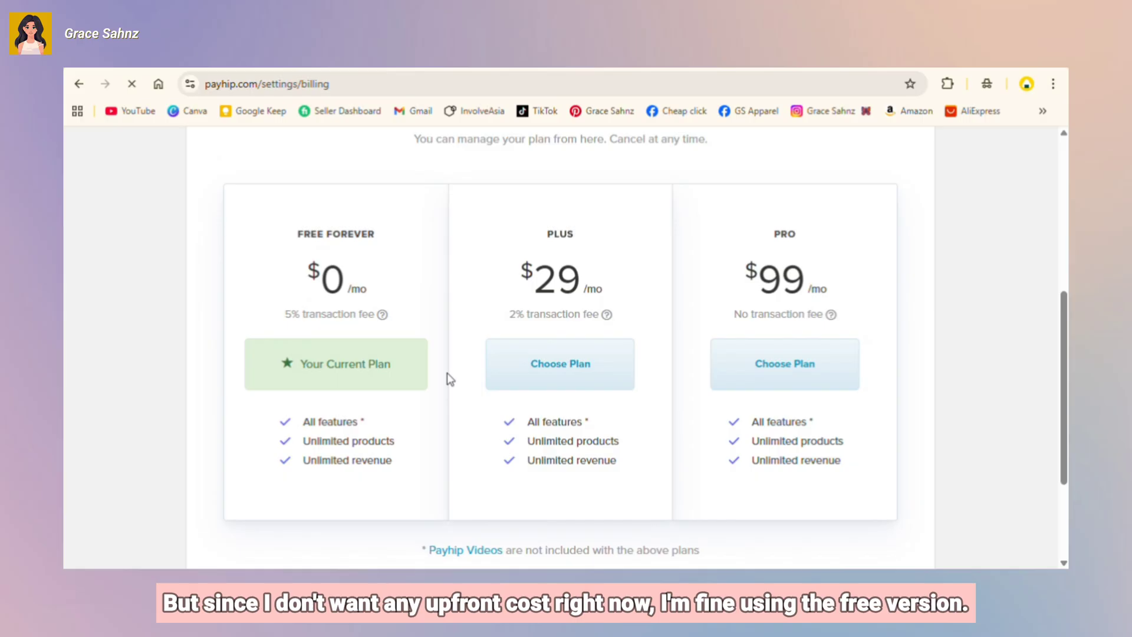
{"action": "scroll", "coordinate": [447, 372], "scroll_direction": "down", "scroll_amount": 3}
{"action": "scroll", "coordinate": [447, 372], "scroll_direction": "up", "scroll_amount": 7}
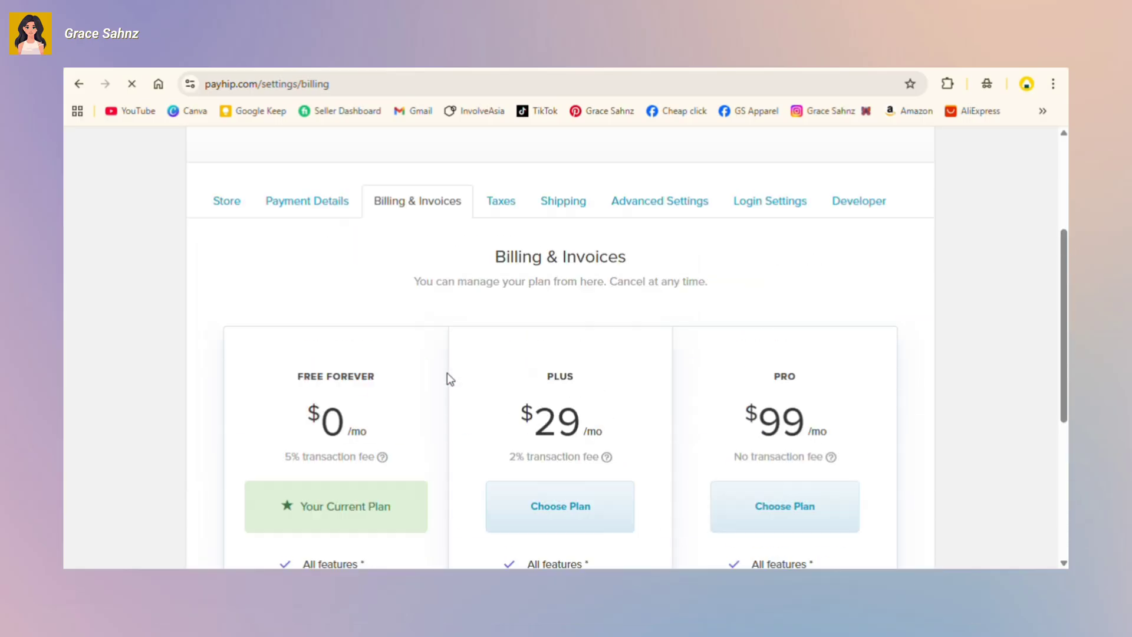
Step: Pass the Taxes tab and review the Shipping rates and Local pickup sections unchanged
{"action": "left_click", "coordinate": [502, 342]}
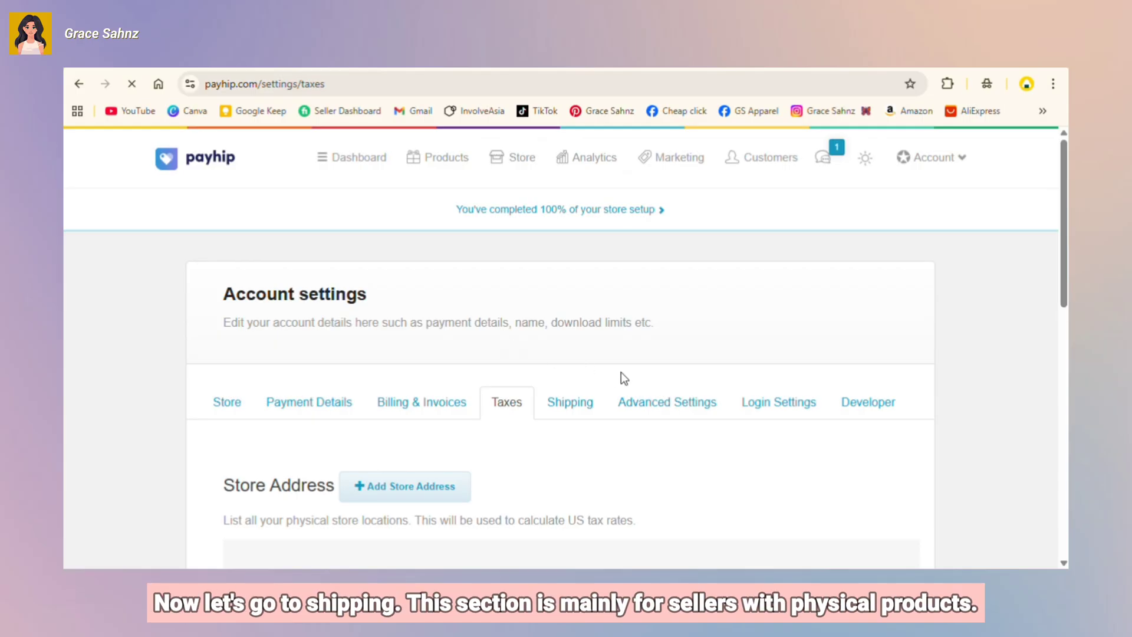
{"action": "left_click", "coordinate": [559, 403]}
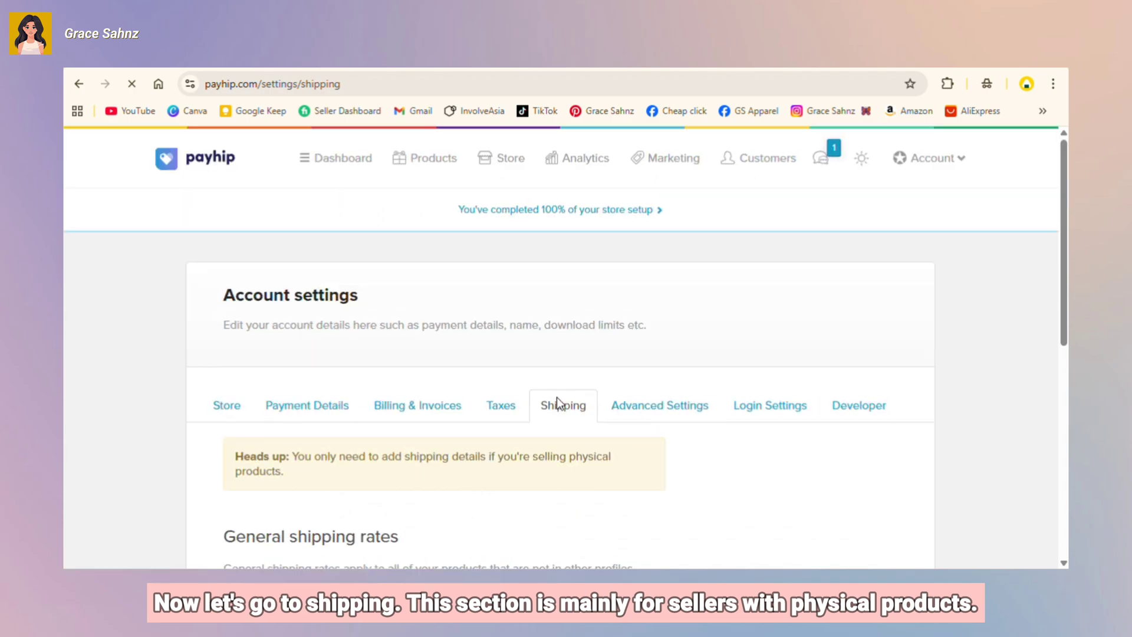
{"action": "scroll", "coordinate": [558, 402], "scroll_direction": "down", "scroll_amount": 3}
{"action": "scroll", "coordinate": [559, 404], "scroll_direction": "down", "scroll_amount": 2}
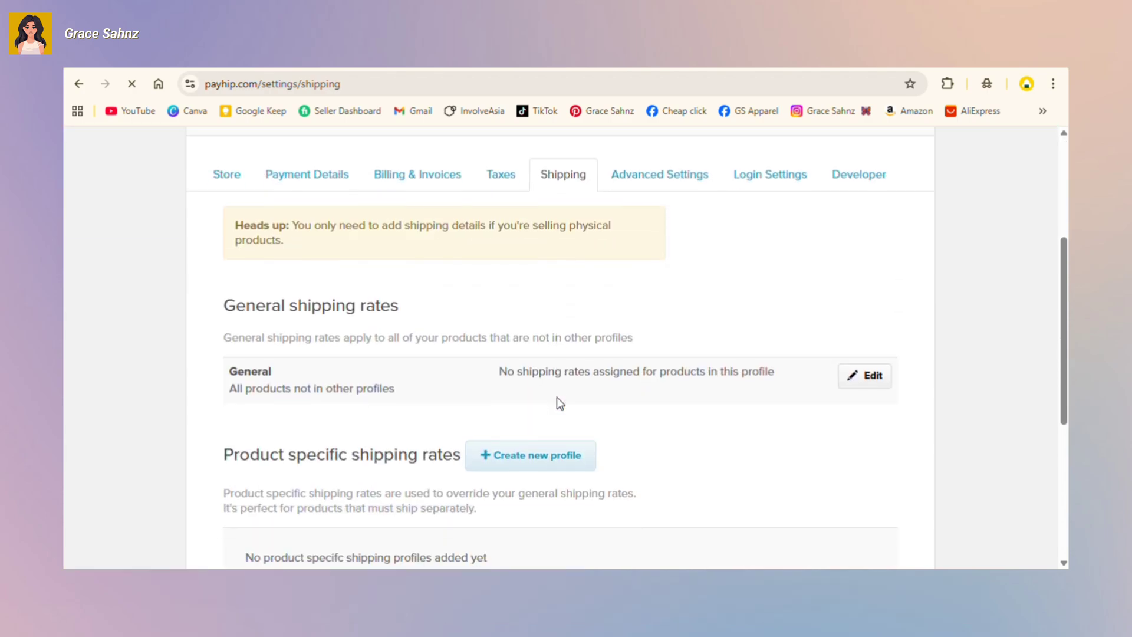
{"action": "scroll", "coordinate": [559, 403], "scroll_direction": "down", "scroll_amount": 1}
{"action": "scroll", "coordinate": [559, 403], "scroll_direction": "down", "scroll_amount": 1}
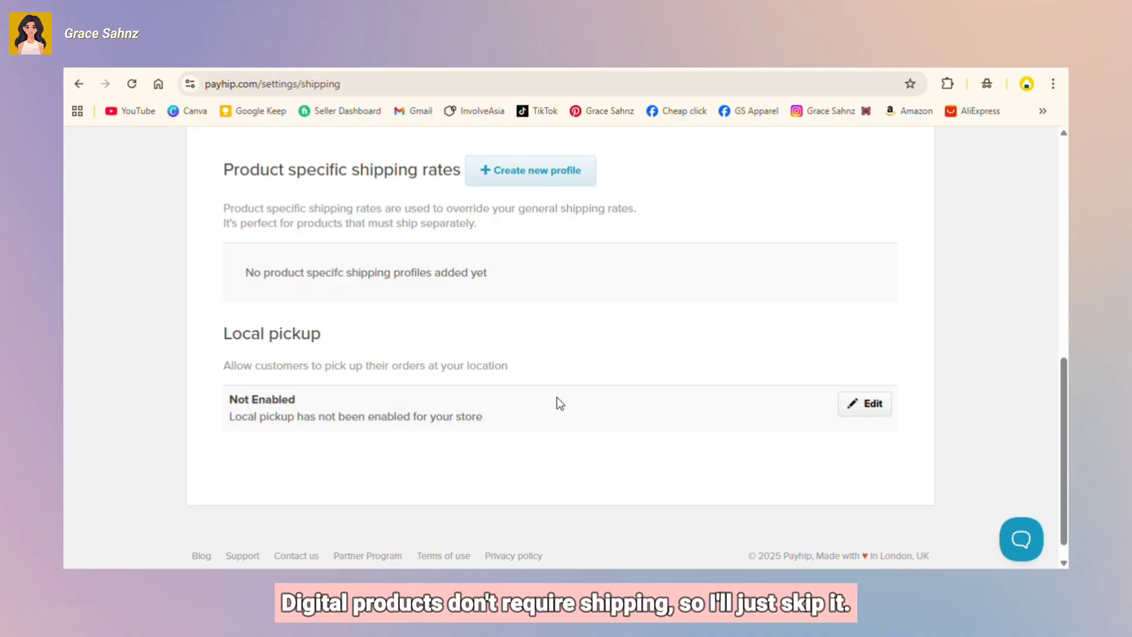
{"action": "scroll", "coordinate": [556, 397], "scroll_direction": "up", "scroll_amount": 6}
Step: Open Advanced Settings and scroll past the Checkout and Course Settings
{"action": "left_click", "coordinate": [666, 342]}
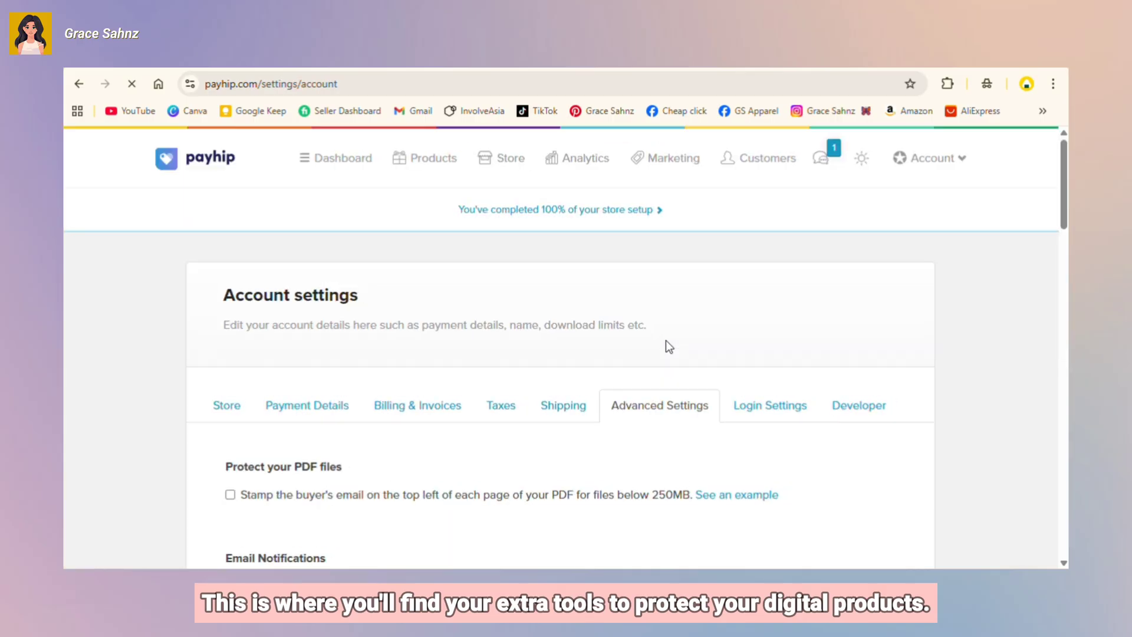
{"action": "scroll", "coordinate": [666, 340], "scroll_direction": "down", "scroll_amount": 3}
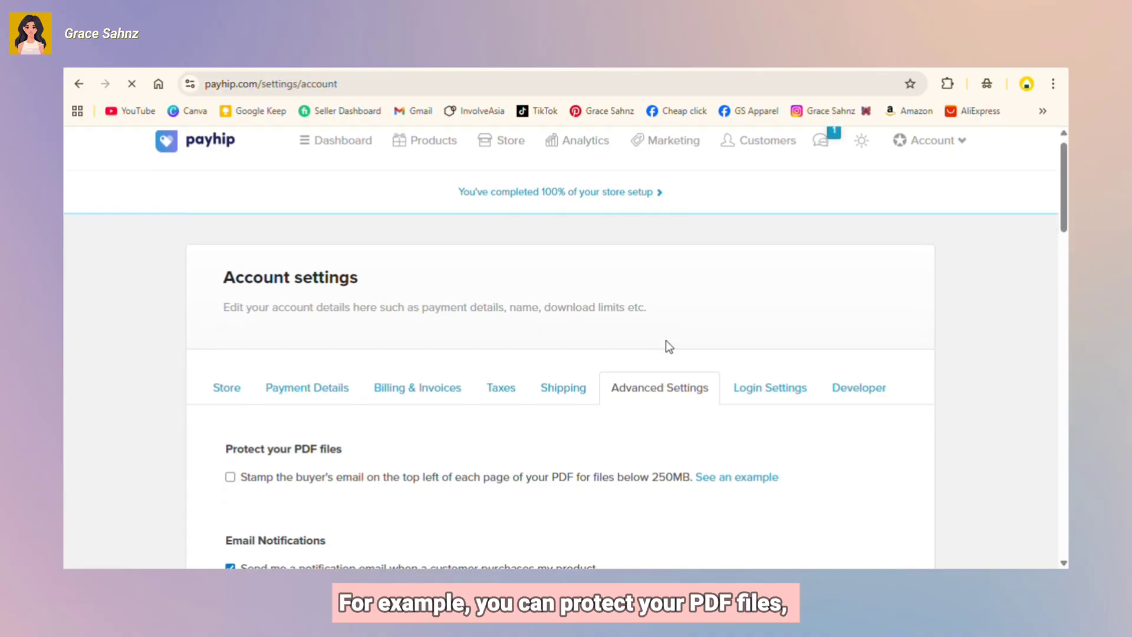
{"action": "scroll", "coordinate": [667, 340], "scroll_direction": "down", "scroll_amount": 5}
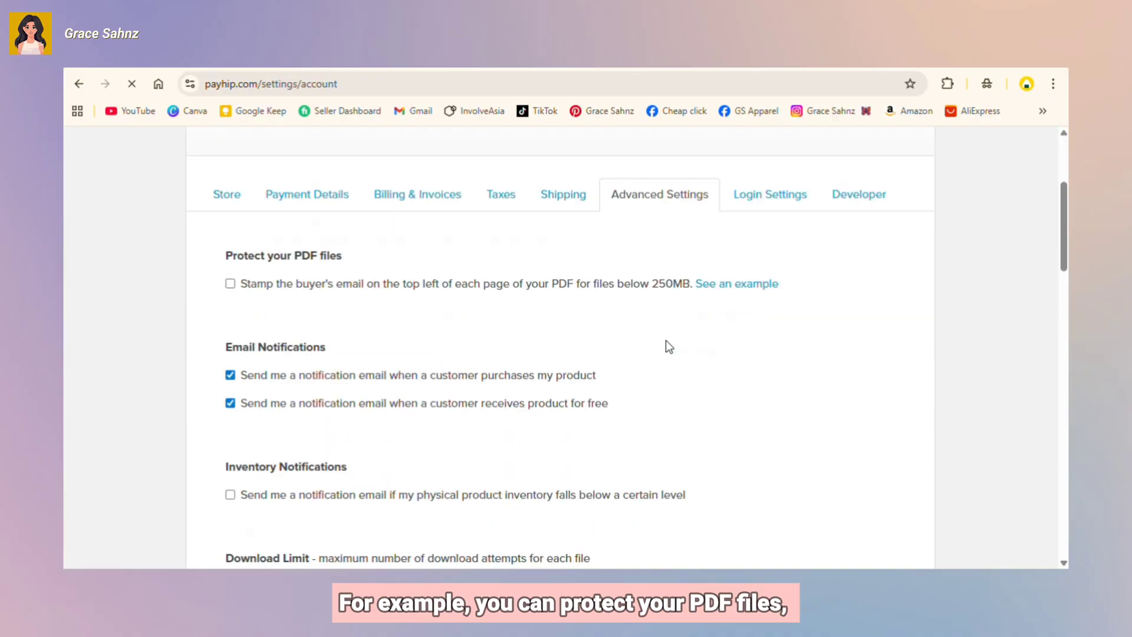
{"action": "scroll", "coordinate": [666, 341], "scroll_direction": "down", "scroll_amount": 3}
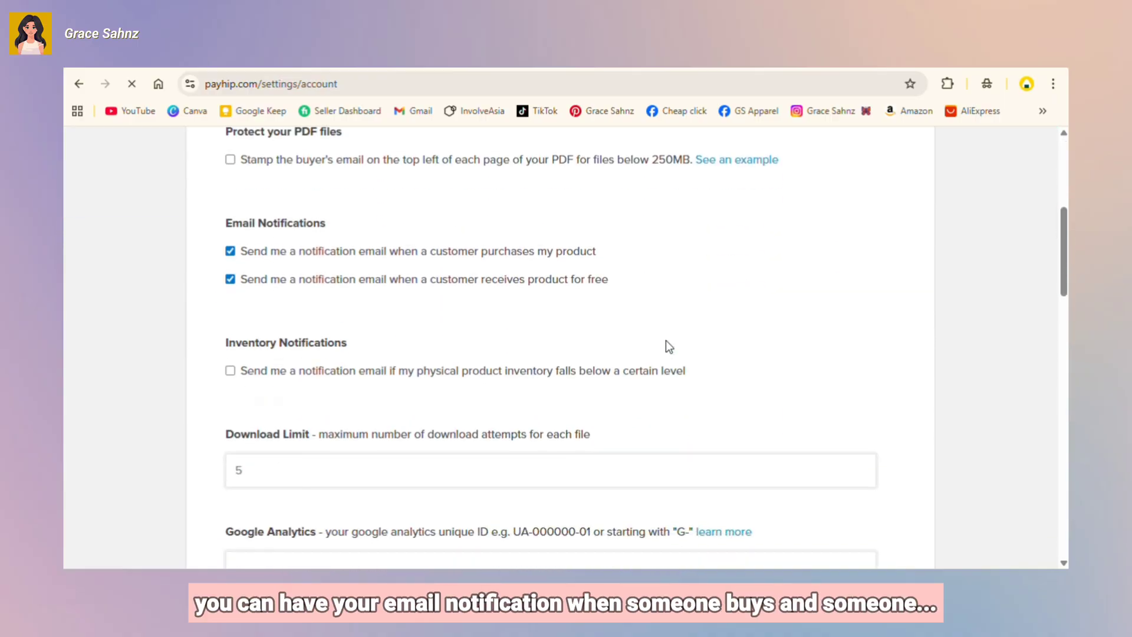
{"action": "scroll", "coordinate": [668, 346], "scroll_direction": "down", "scroll_amount": 3}
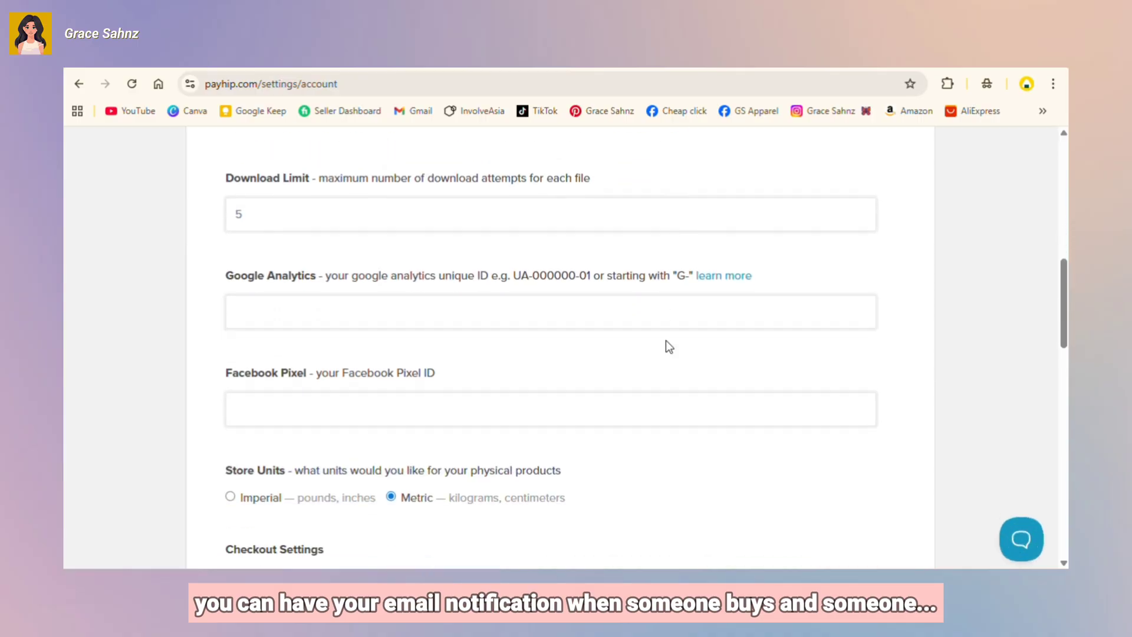
{"action": "scroll", "coordinate": [666, 340], "scroll_direction": "down", "scroll_amount": 1}
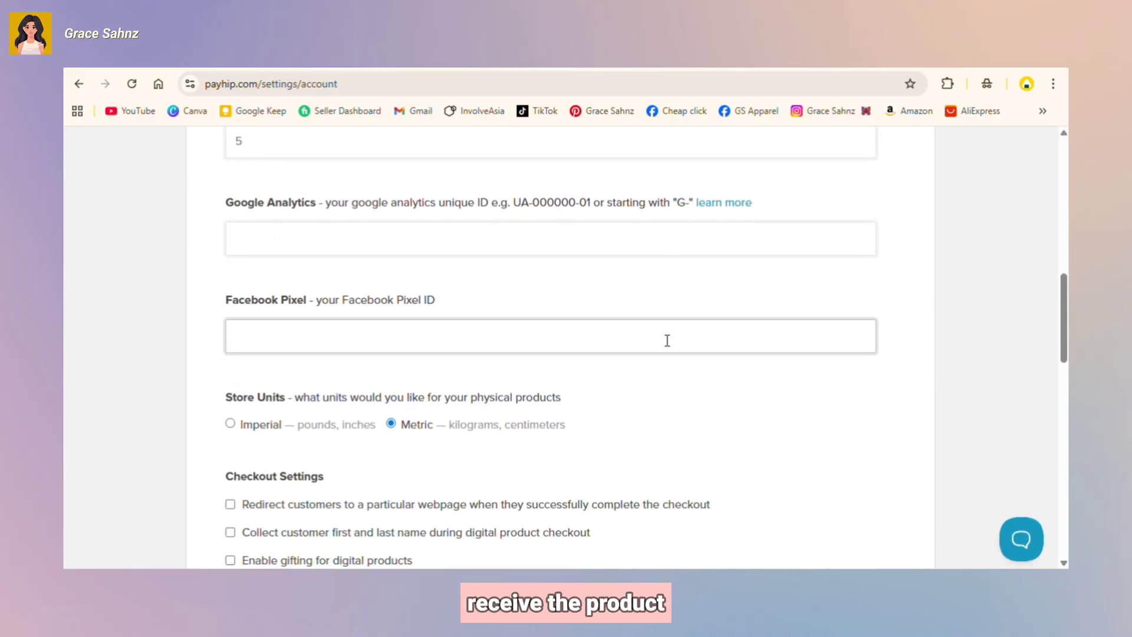
{"action": "scroll", "coordinate": [666, 341], "scroll_direction": "up", "scroll_amount": 3}
Step: Change the download limit from 5 to 2 and bring Logo & Invoice Settings into view
{"action": "left_click", "coordinate": [251, 290]}
{"action": "key", "text": "BackSpace"}
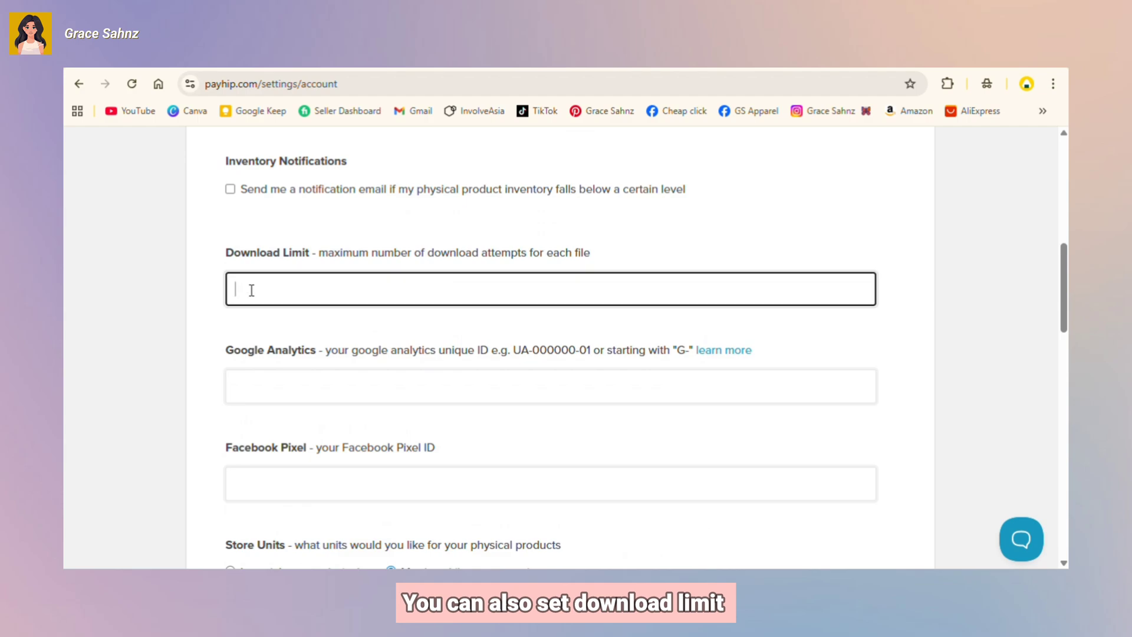
{"action": "type", "text": "2"}
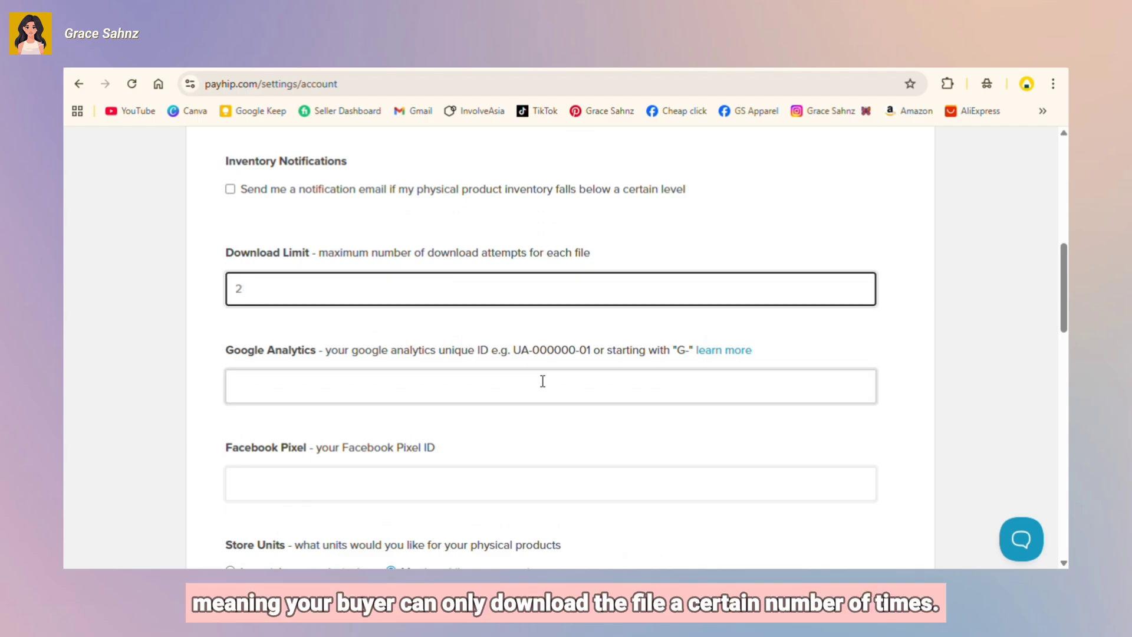
{"action": "scroll", "coordinate": [543, 381], "scroll_direction": "down", "scroll_amount": 5}
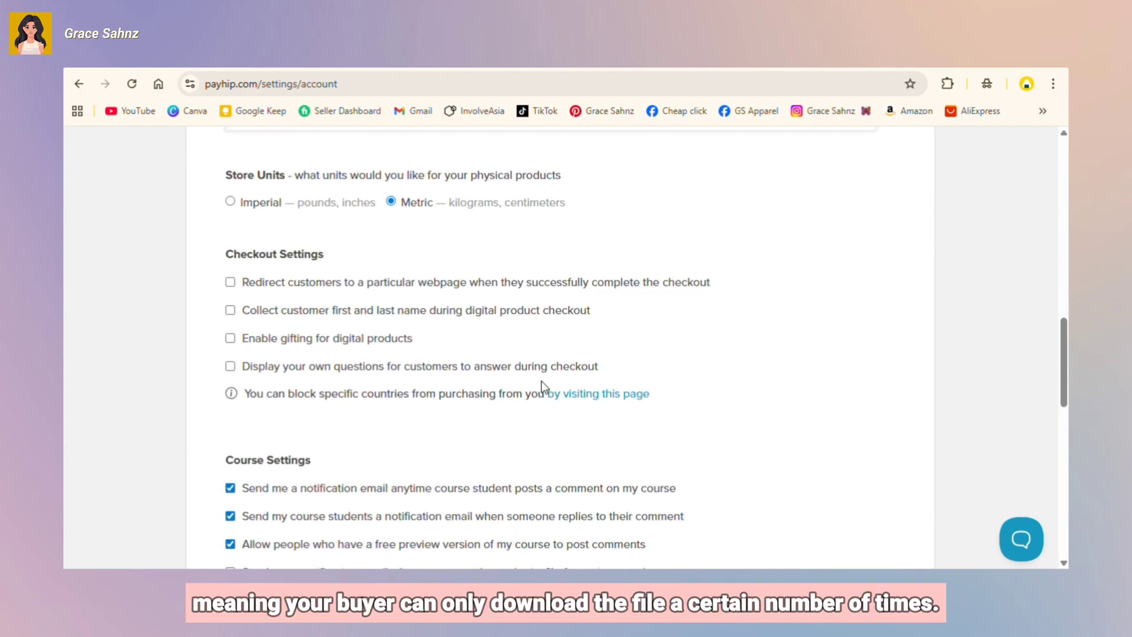
{"action": "scroll", "coordinate": [541, 381], "scroll_direction": "down", "scroll_amount": 5}
{"action": "scroll", "coordinate": [541, 381], "scroll_direction": "up", "scroll_amount": 2}
{"action": "scroll", "coordinate": [541, 381], "scroll_direction": "down", "scroll_amount": 1}
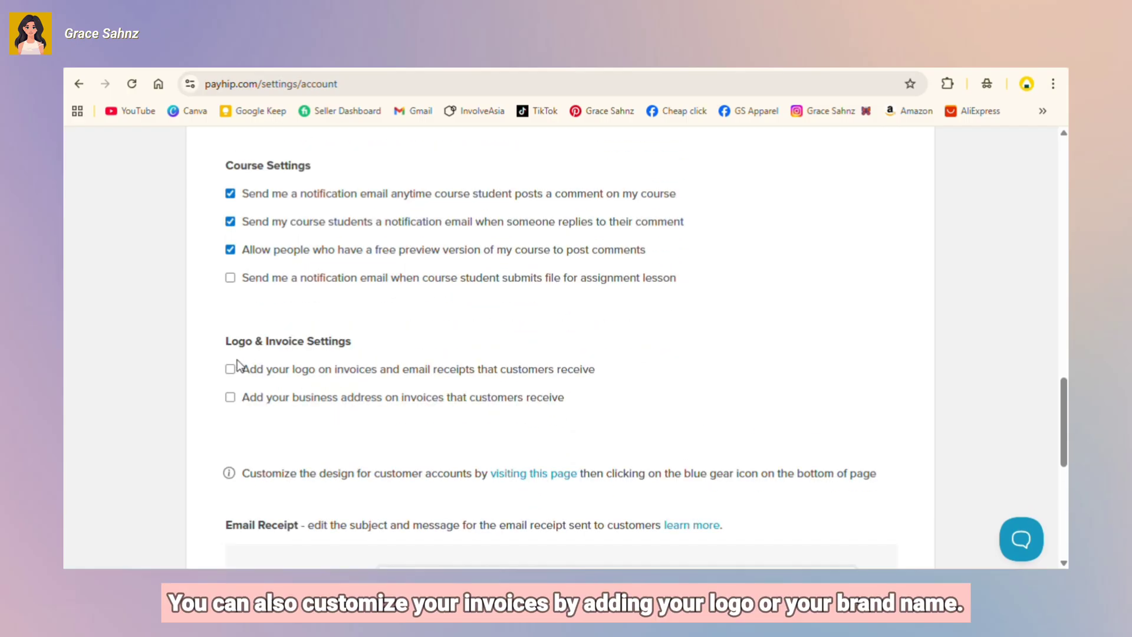
Step: Enable a logo on invoices and receipts and upload the portrait photo as it
{"action": "left_click", "coordinate": [238, 367]}
{"action": "left_click", "coordinate": [318, 439]}
{"action": "left_click", "coordinate": [485, 213]}
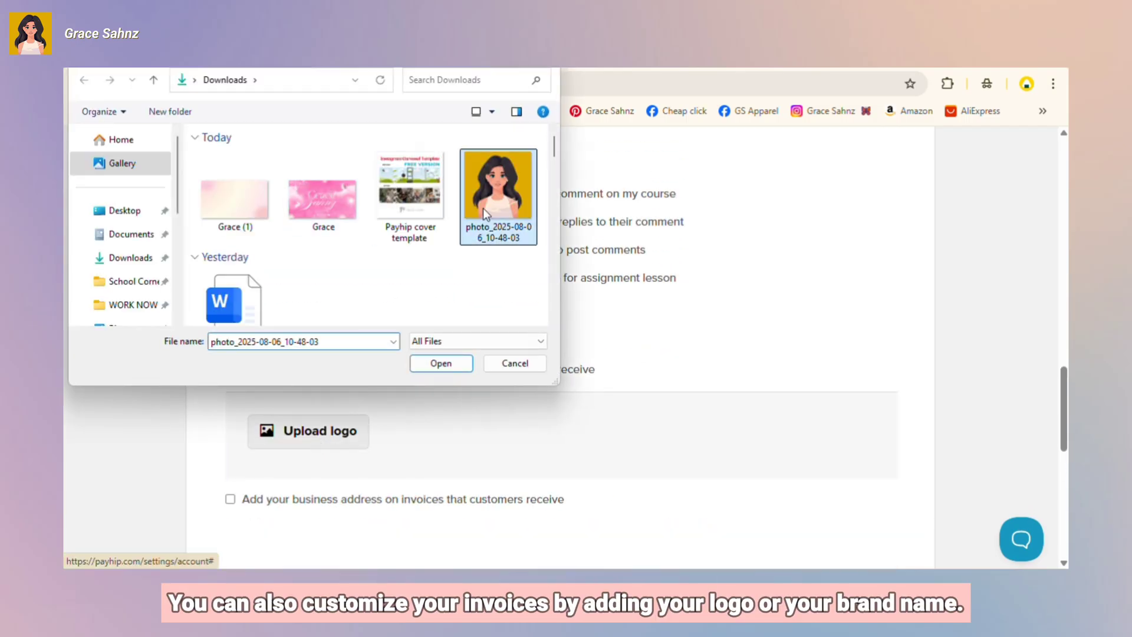
{"action": "left_click", "coordinate": [461, 362]}
{"action": "scroll", "coordinate": [462, 360], "scroll_direction": "down", "scroll_amount": 6}
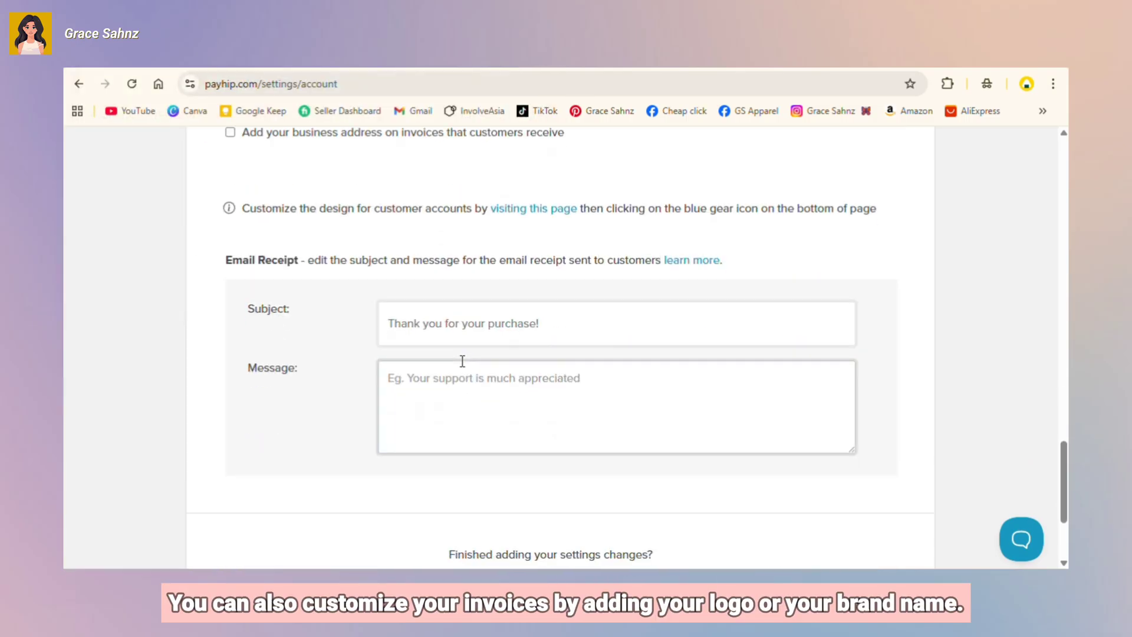
{"action": "scroll", "coordinate": [462, 361], "scroll_direction": "up", "scroll_amount": 2}
{"action": "scroll", "coordinate": [461, 362], "scroll_direction": "down", "scroll_amount": 1}
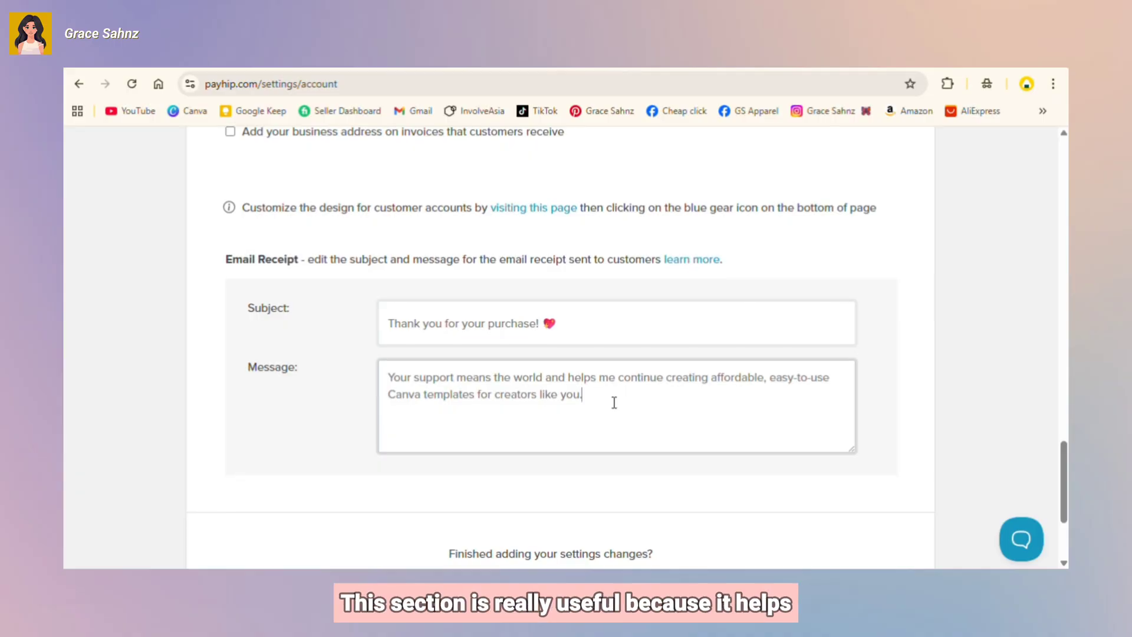
Step: Scroll back up and review the Login Settings email and password options
{"action": "scroll", "coordinate": [613, 403], "scroll_direction": "down", "scroll_amount": 3}
{"action": "scroll", "coordinate": [614, 402], "scroll_direction": "up", "scroll_amount": 10}
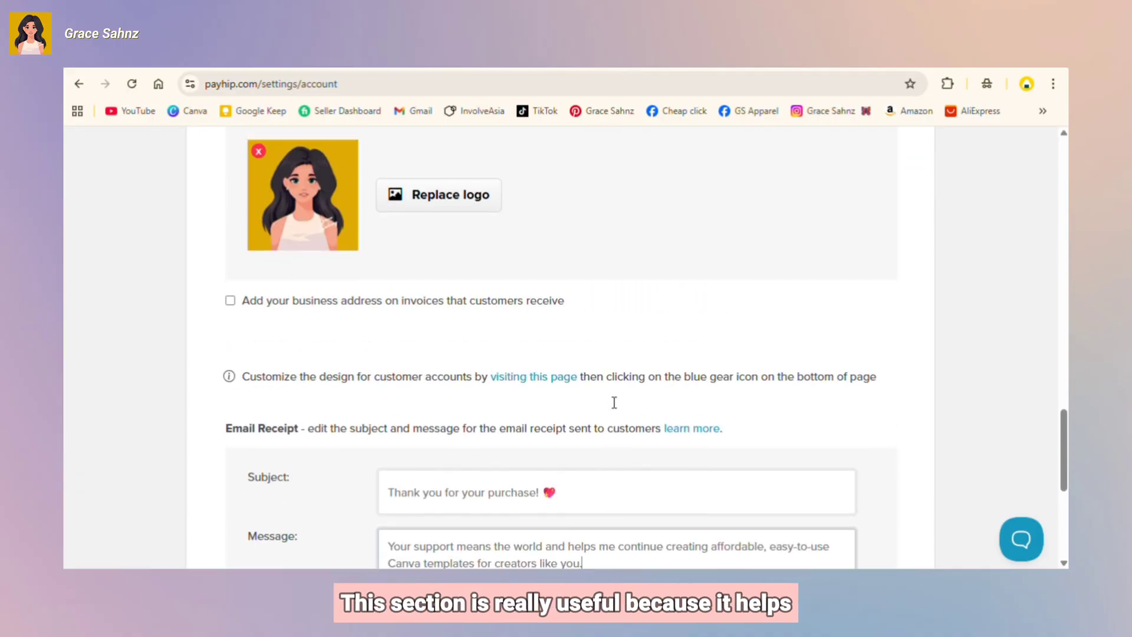
{"action": "scroll", "coordinate": [614, 403], "scroll_direction": "up", "scroll_amount": 10}
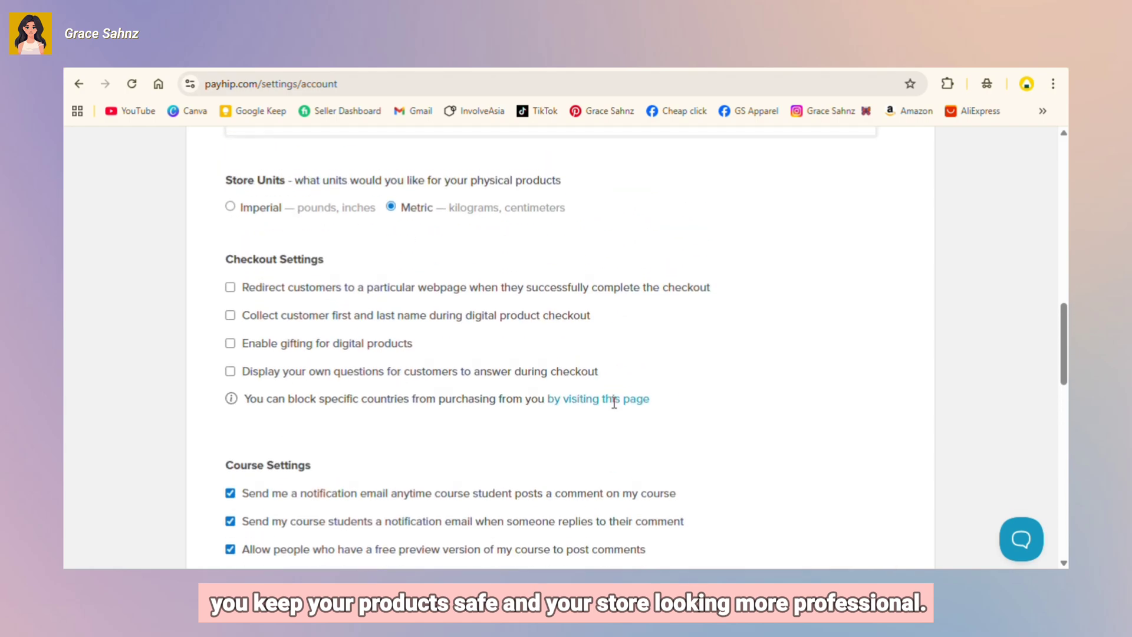
{"action": "scroll", "coordinate": [614, 402], "scroll_direction": "up", "scroll_amount": 7}
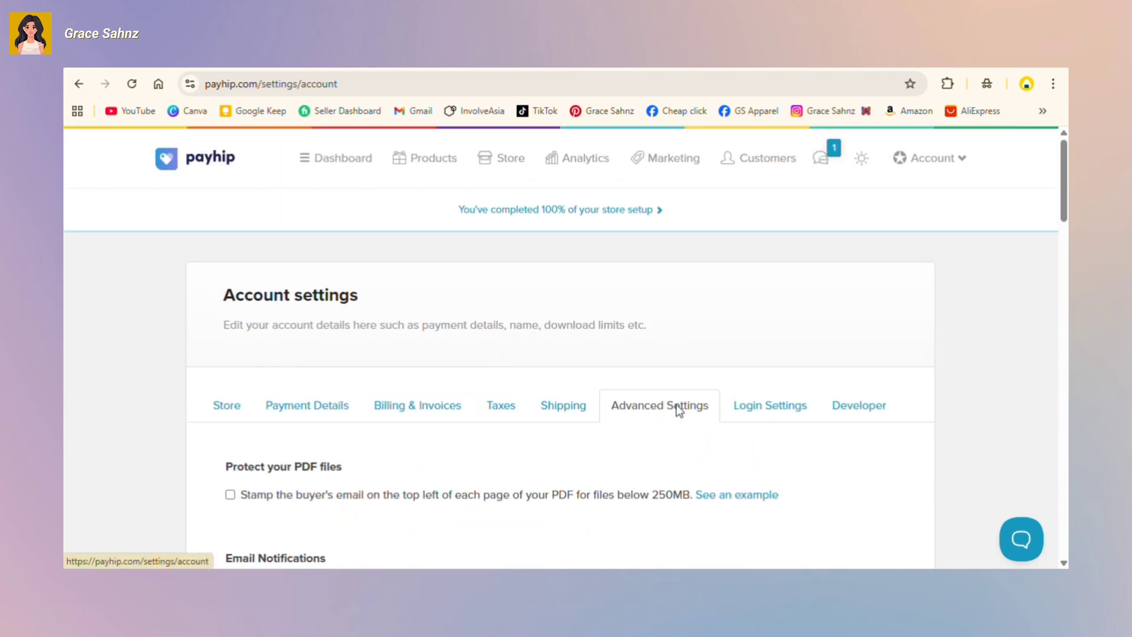
{"action": "left_click", "coordinate": [766, 407]}
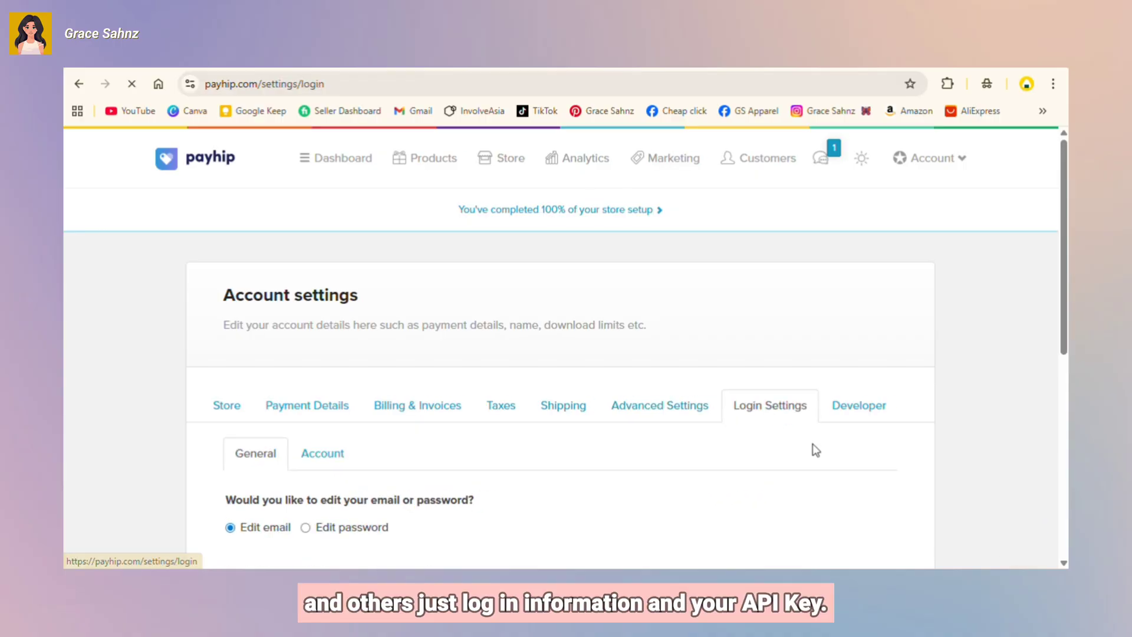
{"action": "scroll", "coordinate": [811, 448], "scroll_direction": "down", "scroll_amount": 4}
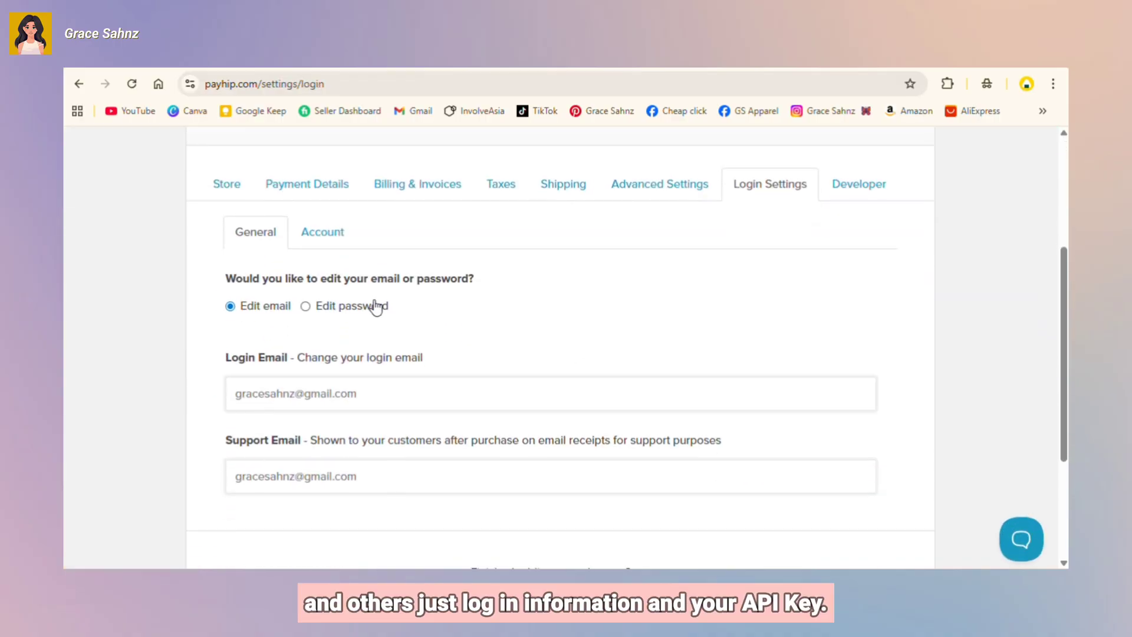
{"action": "scroll", "coordinate": [376, 361], "scroll_direction": "down", "scroll_amount": 1}
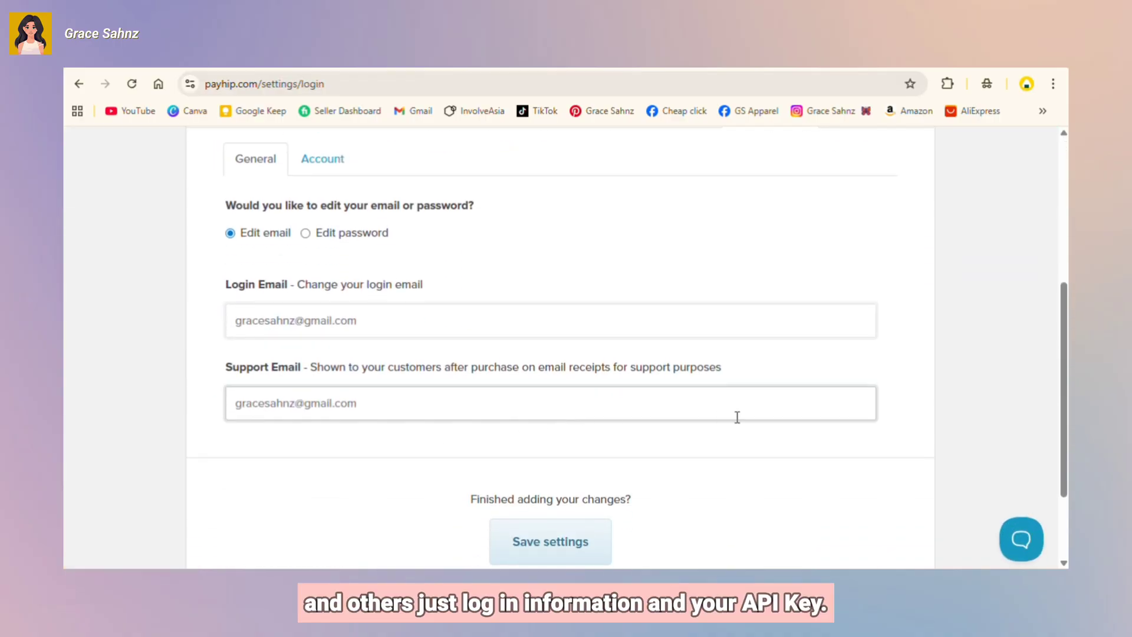
{"action": "scroll", "coordinate": [766, 416], "scroll_direction": "up", "scroll_amount": 5}
Step: View the Developer tab's API key and webhook settings
{"action": "left_click", "coordinate": [850, 401]}
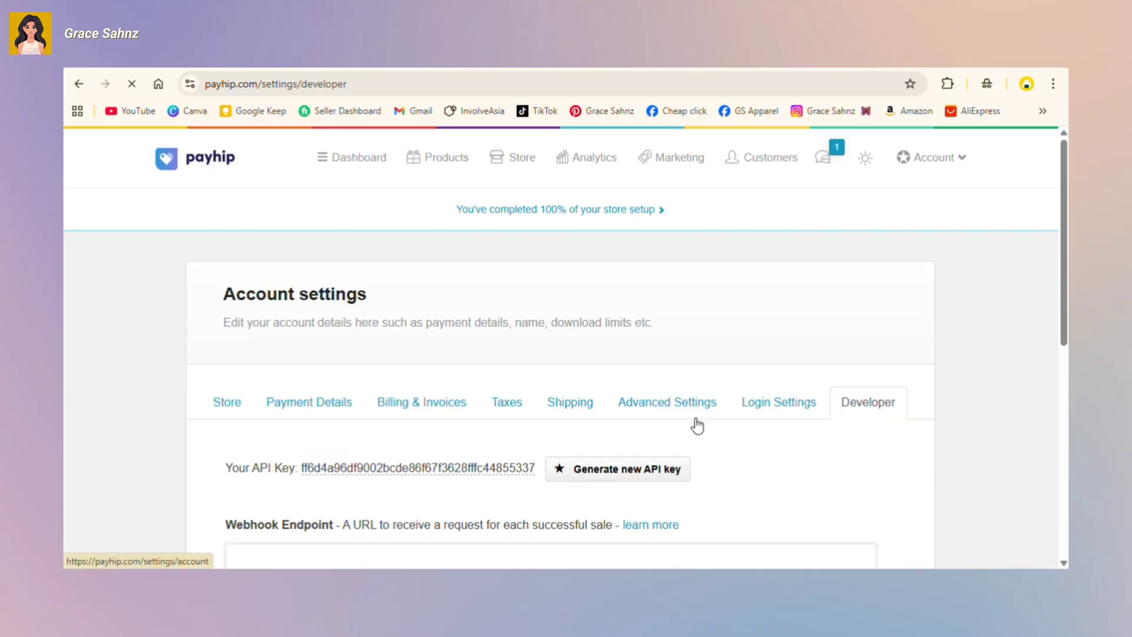
{"action": "scroll", "coordinate": [695, 417], "scroll_direction": "down", "scroll_amount": 7}
{"action": "scroll", "coordinate": [695, 417], "scroll_direction": "down", "scroll_amount": 1}
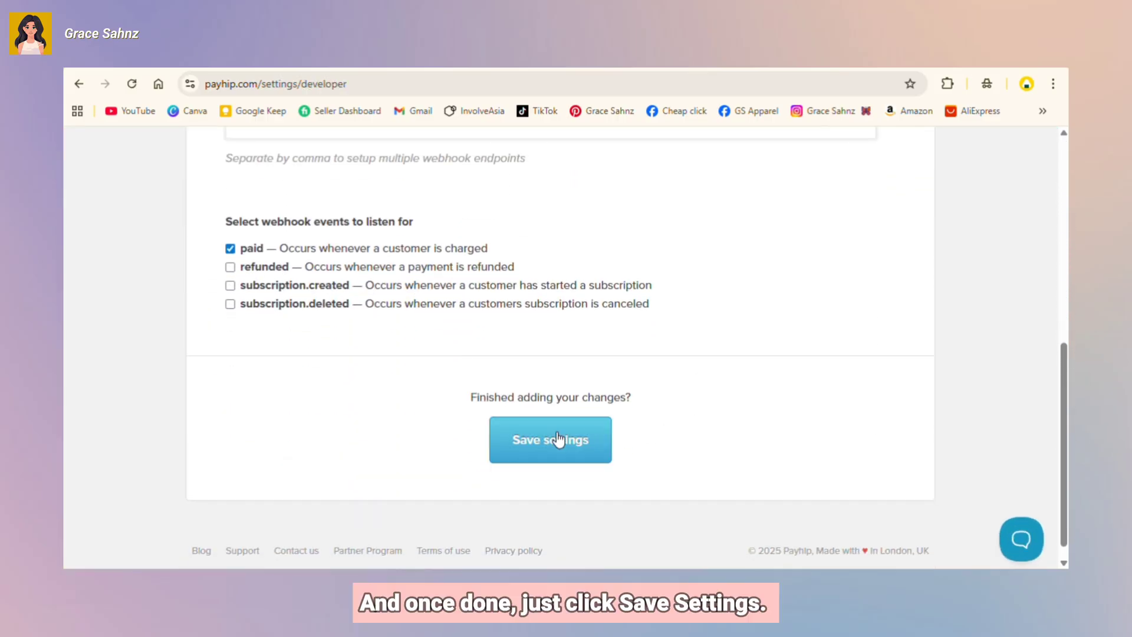
Step: Save the account settings, switch to Creator, and visit Products, Store, Analytics and Customers
{"action": "left_click", "coordinate": [557, 436]}
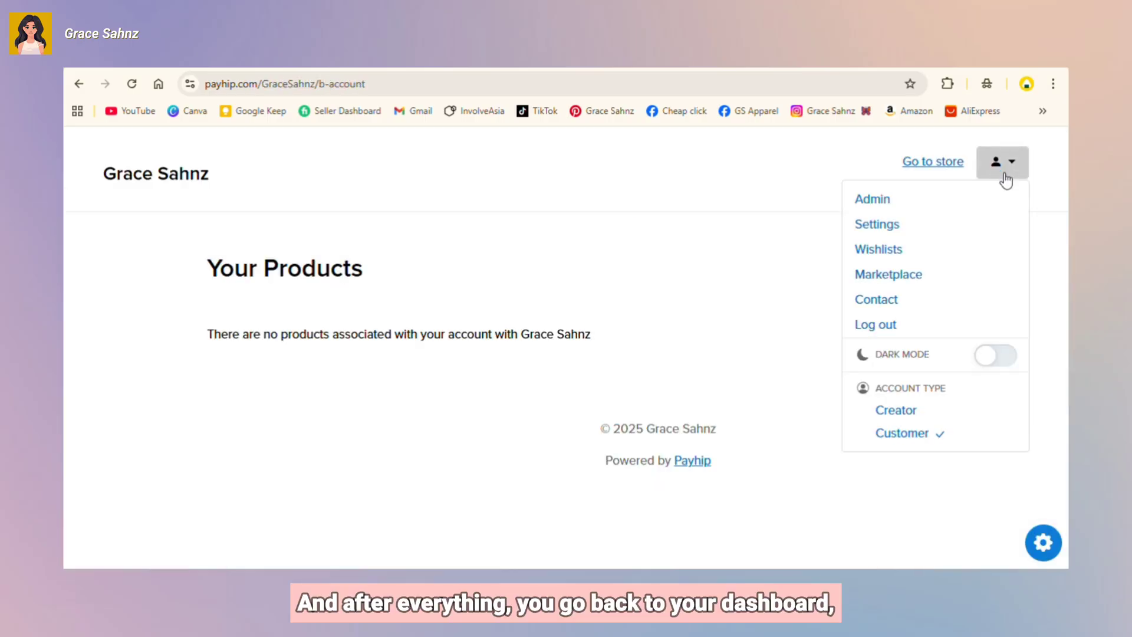
{"action": "left_click", "coordinate": [924, 413]}
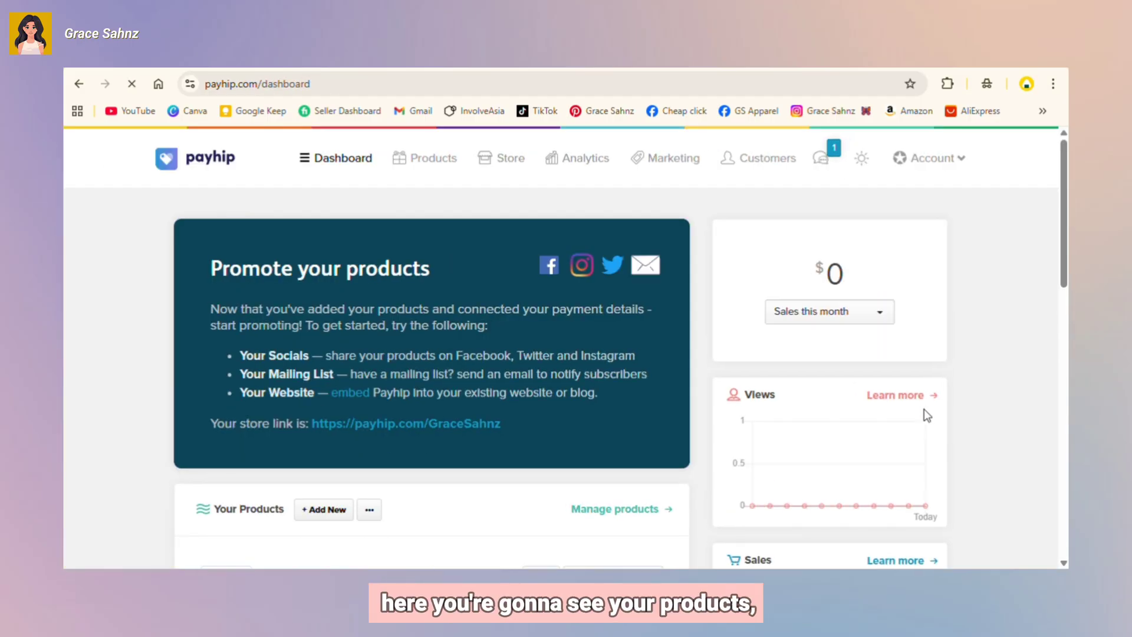
{"action": "left_click", "coordinate": [407, 158]}
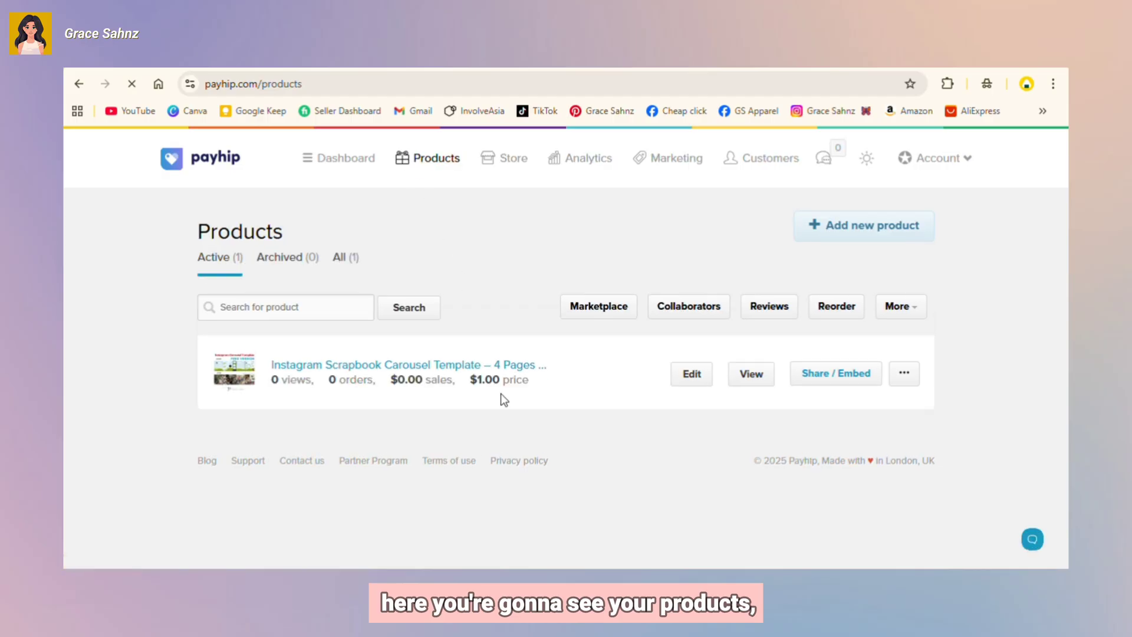
{"action": "left_click", "coordinate": [487, 160]}
{"action": "left_click", "coordinate": [596, 159]}
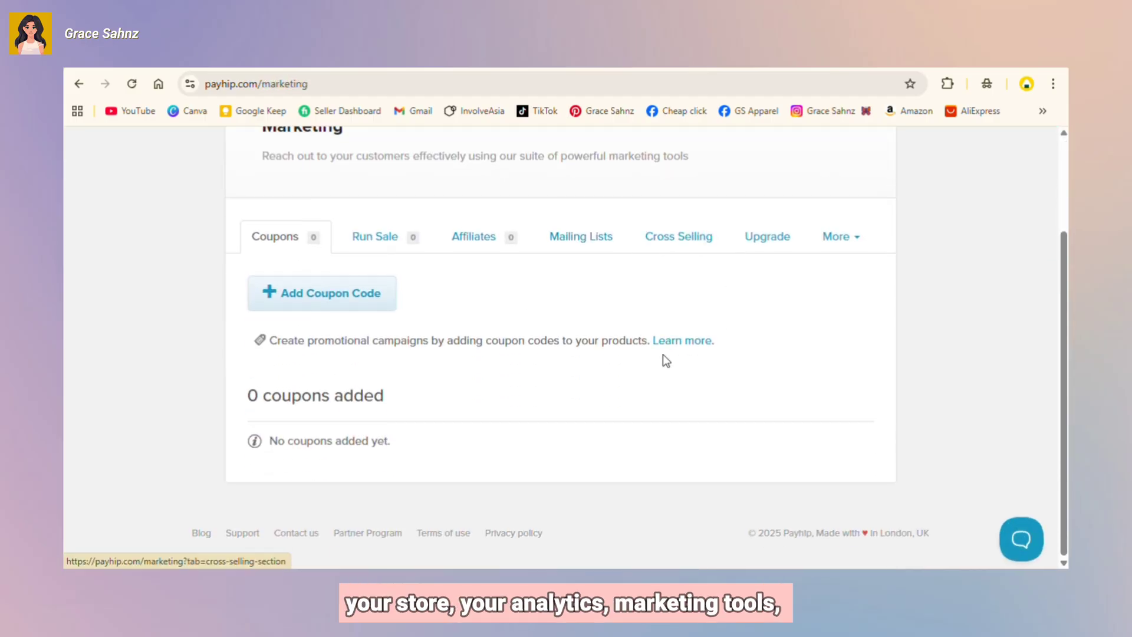
{"action": "scroll", "coordinate": [663, 354], "scroll_direction": "up", "scroll_amount": 2}
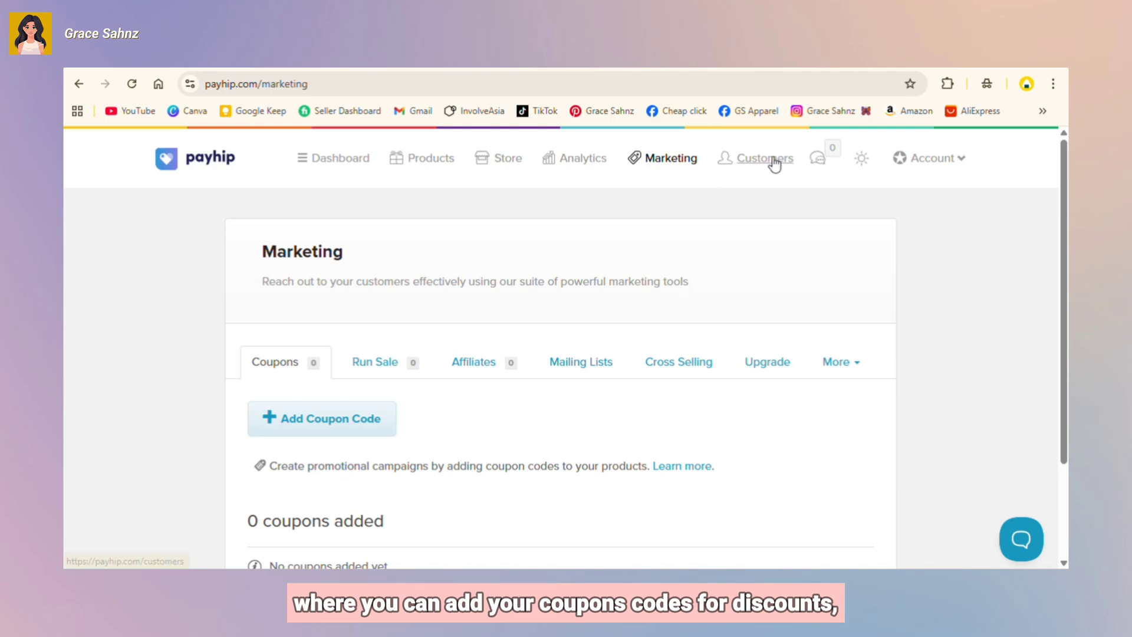
{"action": "left_click", "coordinate": [771, 160]}
{"action": "scroll", "coordinate": [703, 394], "scroll_direction": "down", "scroll_amount": 1}
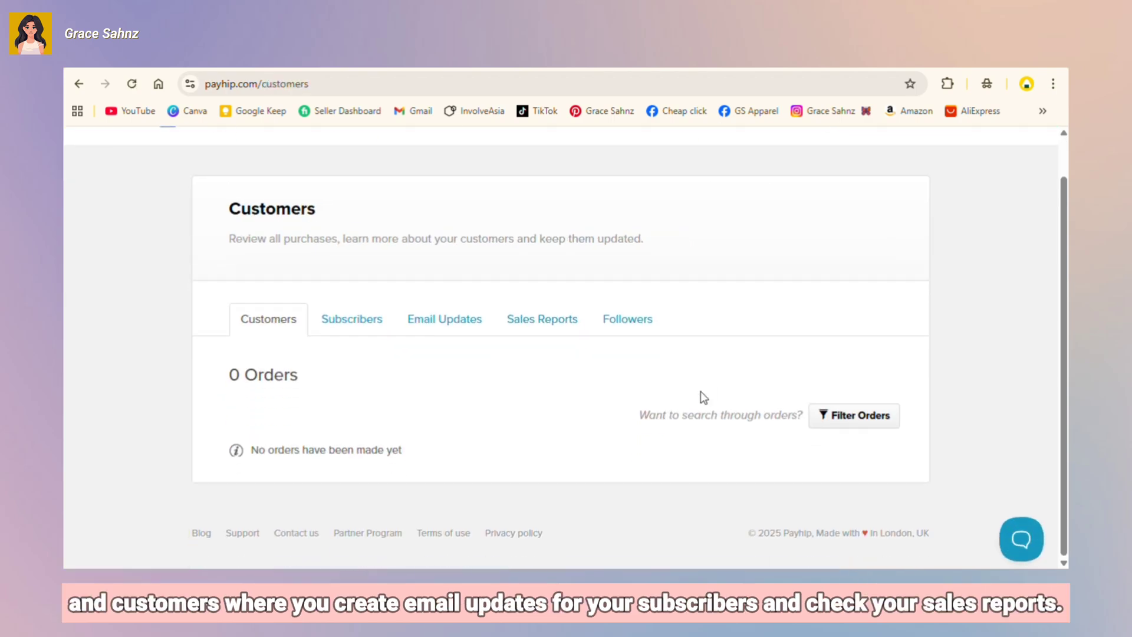
{"action": "scroll", "coordinate": [701, 392], "scroll_direction": "up", "scroll_amount": 1}
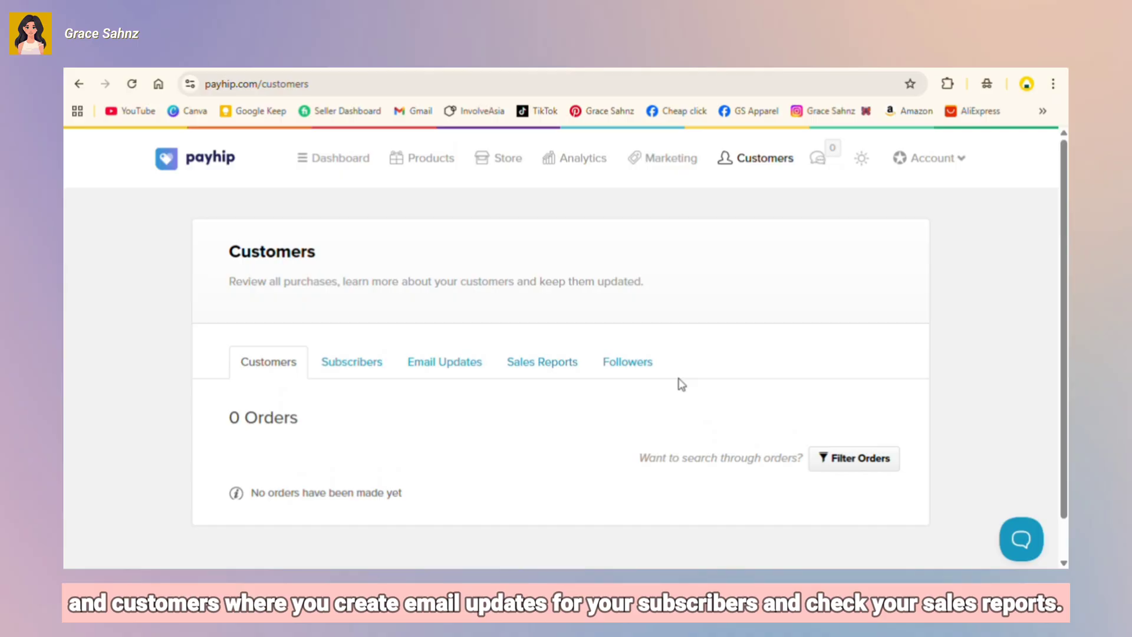
Step: Browse the shop from the Dashboard and open the 4-page Instagram Scrapbook Carousel Template product
{"action": "left_click", "coordinate": [328, 168]}
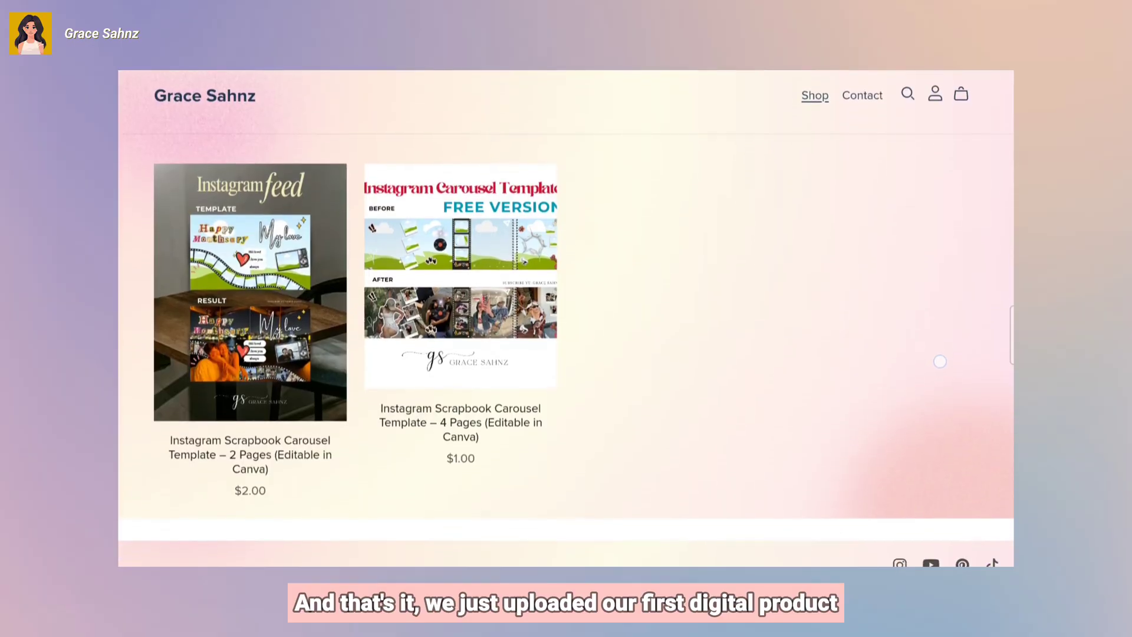
{"action": "scroll", "coordinate": [946, 328], "scroll_direction": "down", "scroll_amount": 4}
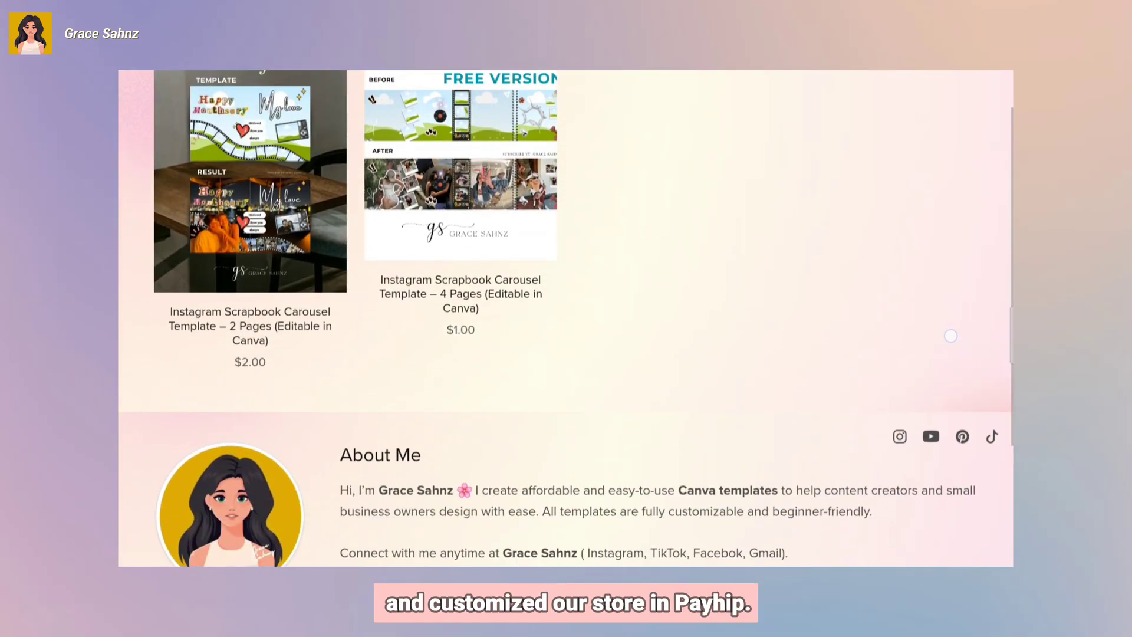
{"action": "scroll", "coordinate": [888, 363], "scroll_direction": "down", "scroll_amount": 2}
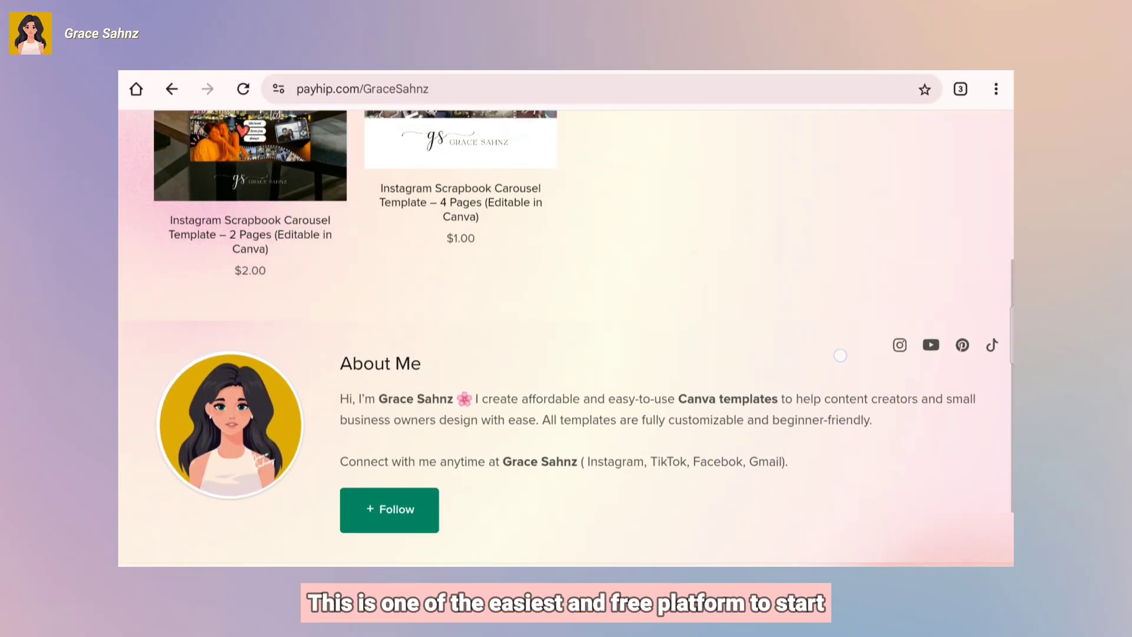
{"action": "scroll", "coordinate": [839, 356], "scroll_direction": "up", "scroll_amount": 3}
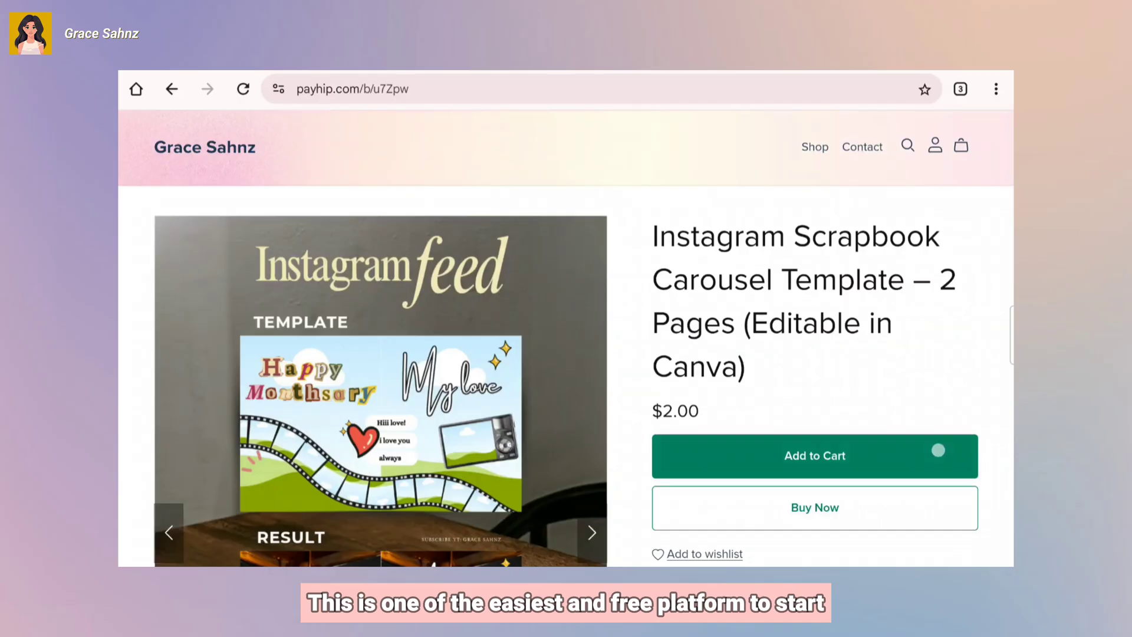
{"action": "scroll", "coordinate": [937, 449], "scroll_direction": "down", "scroll_amount": 2}
{"action": "scroll", "coordinate": [930, 477], "scroll_direction": "down", "scroll_amount": 2}
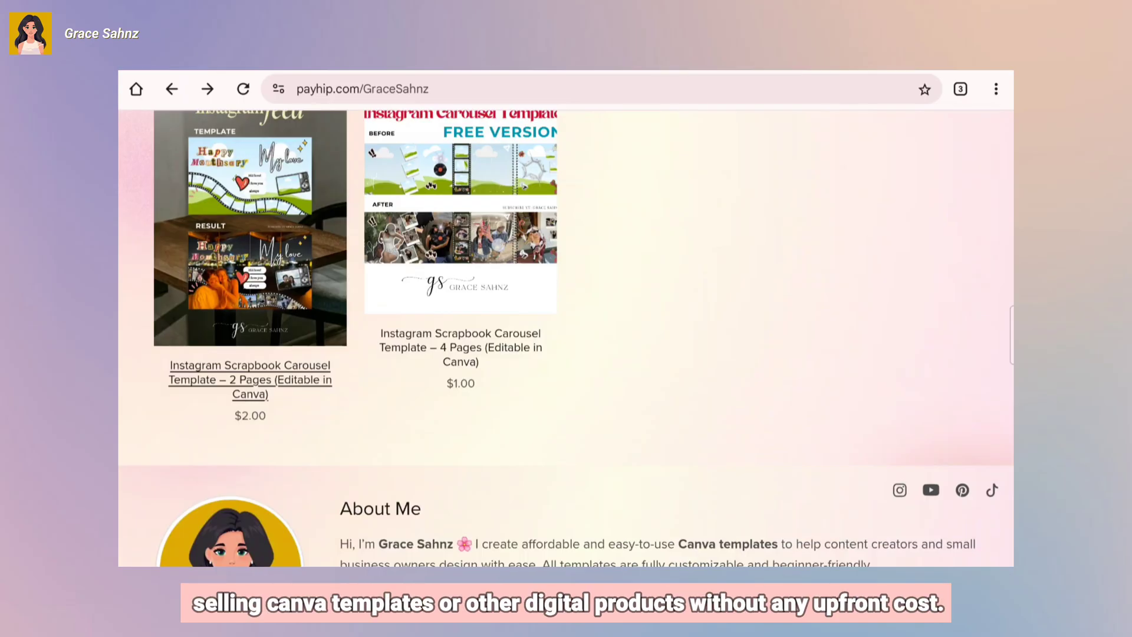
{"action": "left_click", "coordinate": [467, 335]}
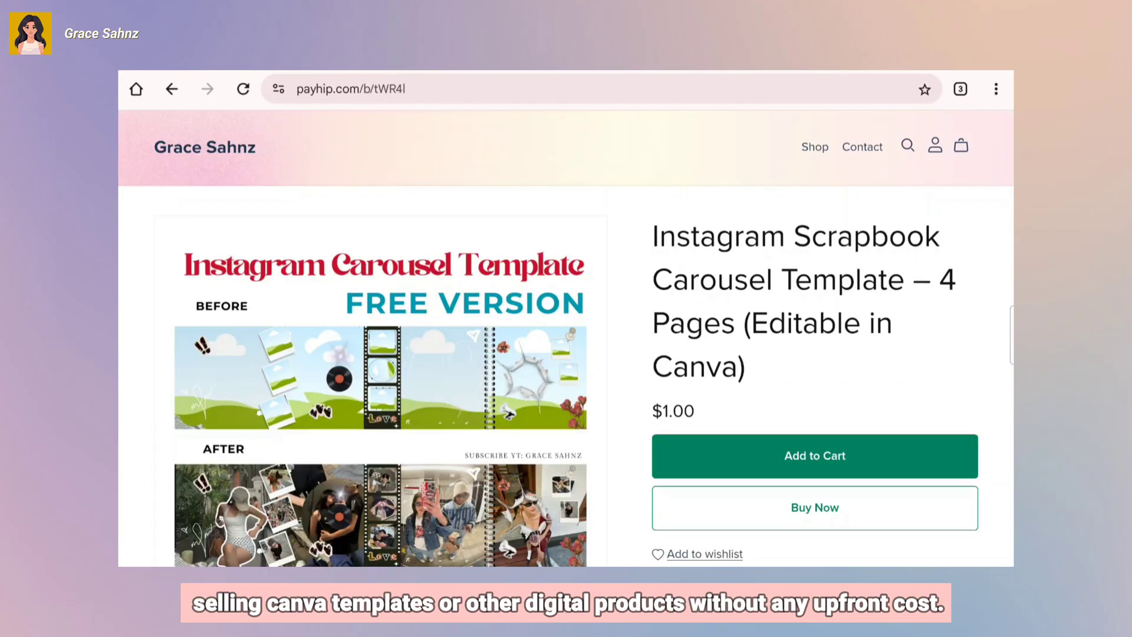
{"action": "scroll", "coordinate": [973, 384], "scroll_direction": "down", "scroll_amount": 3}
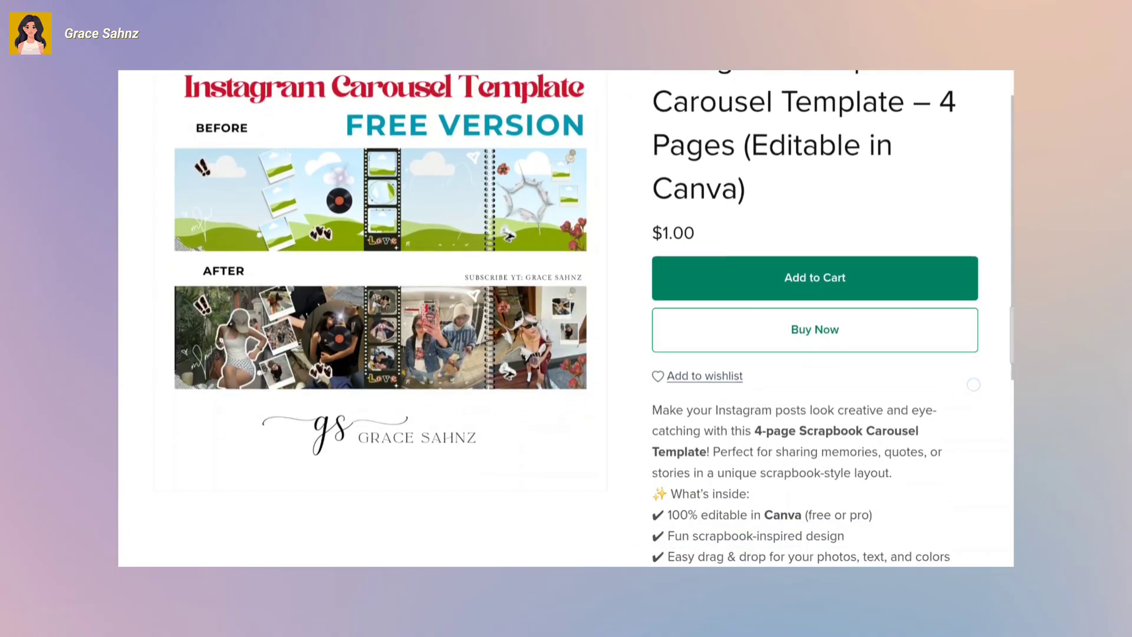